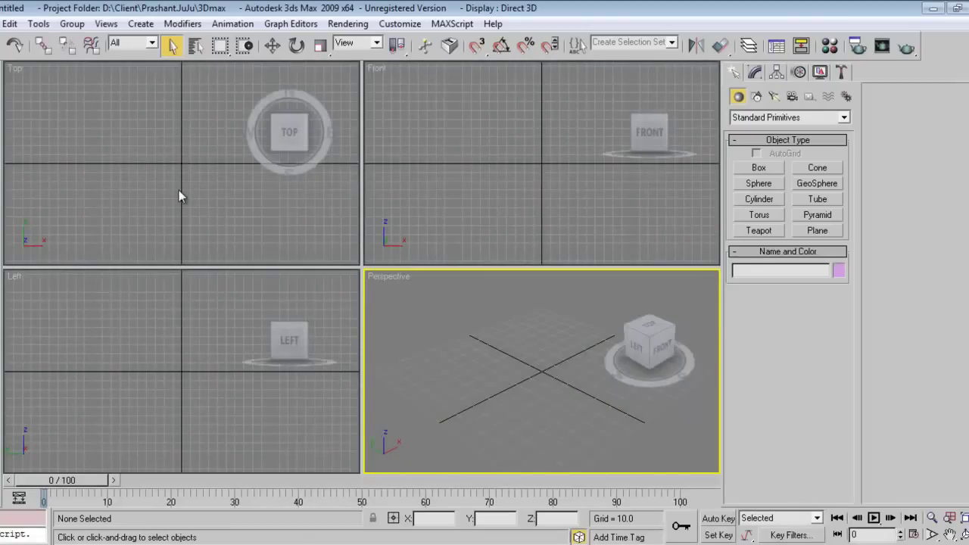
# Set the system unit scale so that 1 unit equals 1.0 inches and apply the units setup.
pyautogui.click(179, 195)
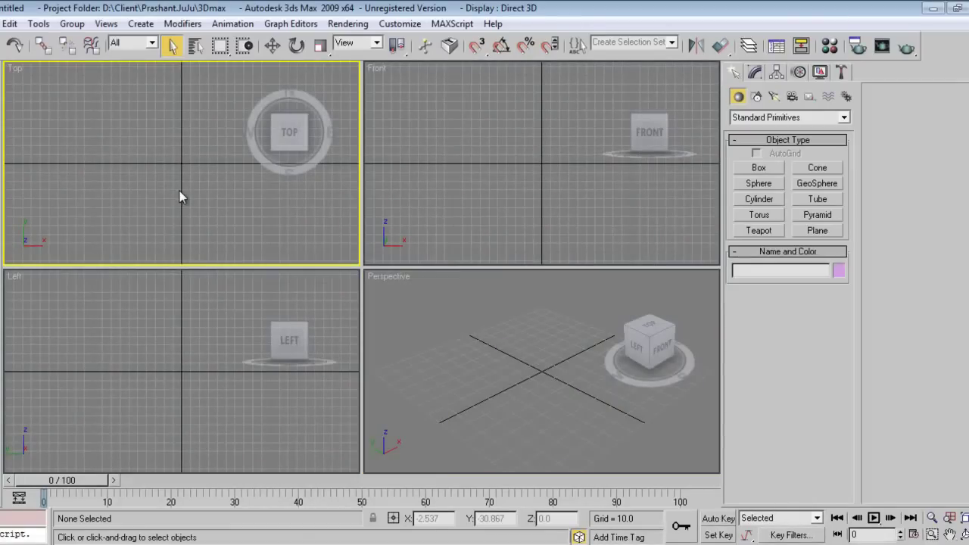
pyautogui.click(395, 24)
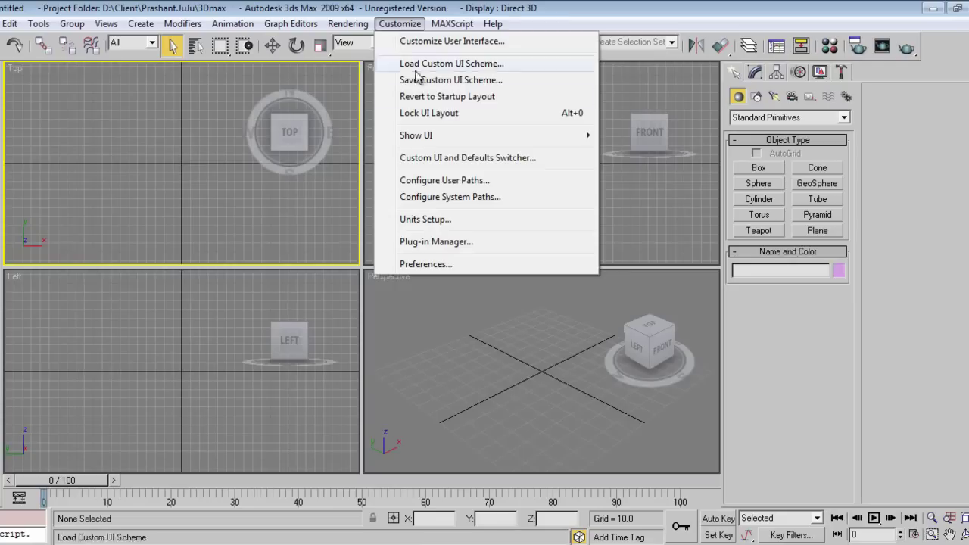
pyautogui.click(425, 220)
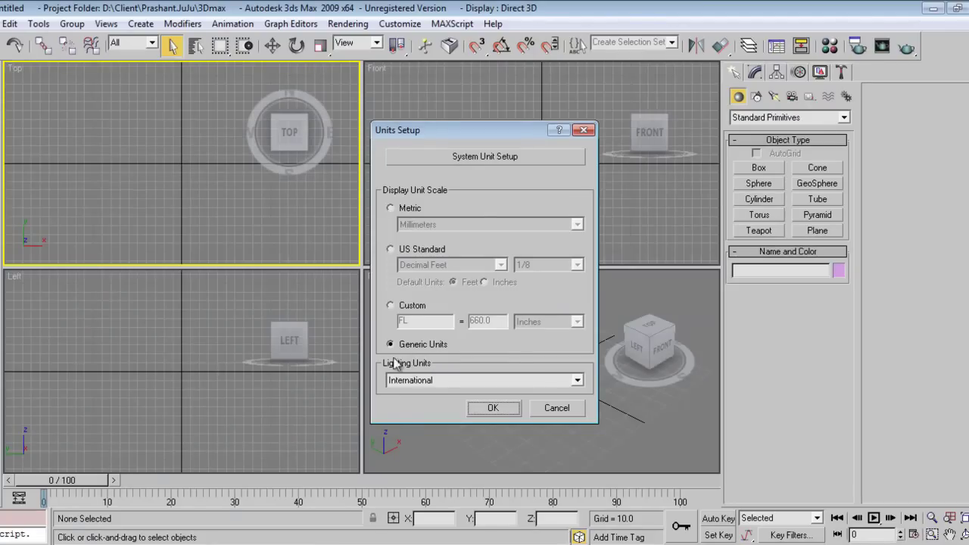
pyautogui.click(472, 157)
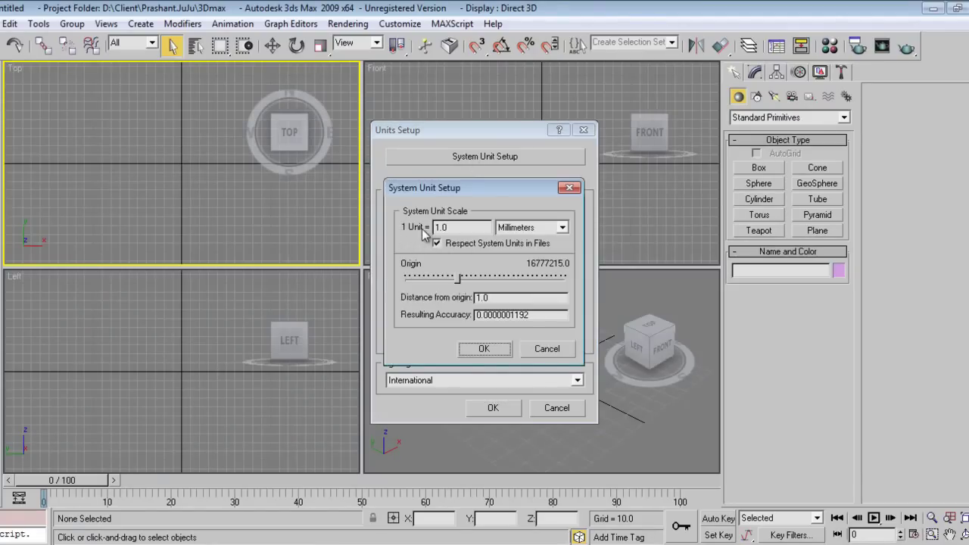
pyautogui.click(535, 231)
pyautogui.click(529, 241)
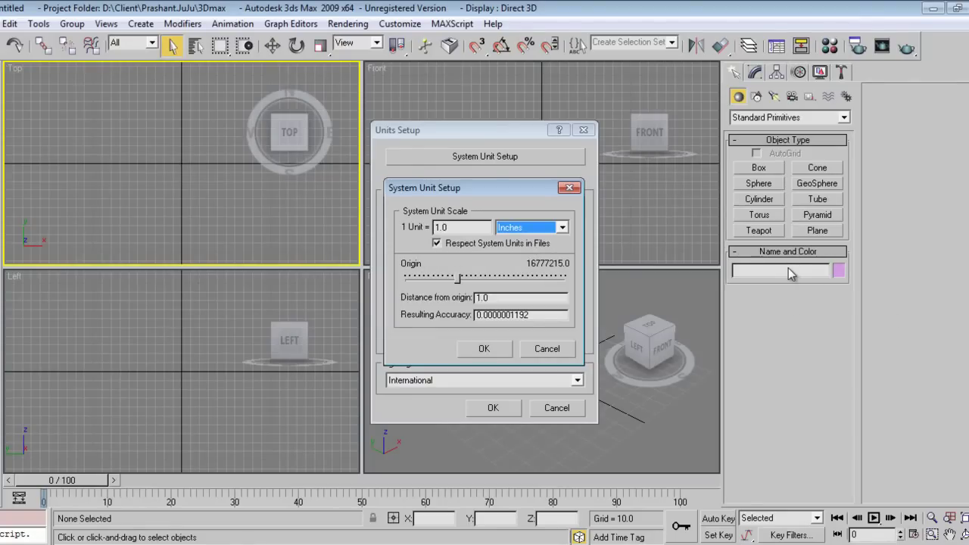
pyautogui.click(528, 230)
pyautogui.click(521, 251)
pyautogui.click(544, 229)
pyautogui.click(535, 243)
pyautogui.click(493, 348)
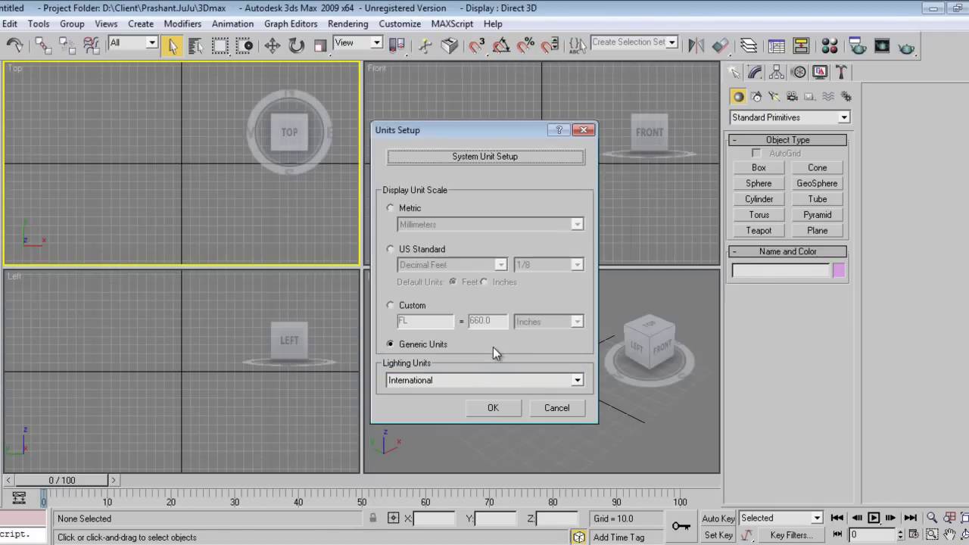
pyautogui.click(493, 408)
# Reset the scene to a clean, empty state.
pyautogui.click(1, 24)
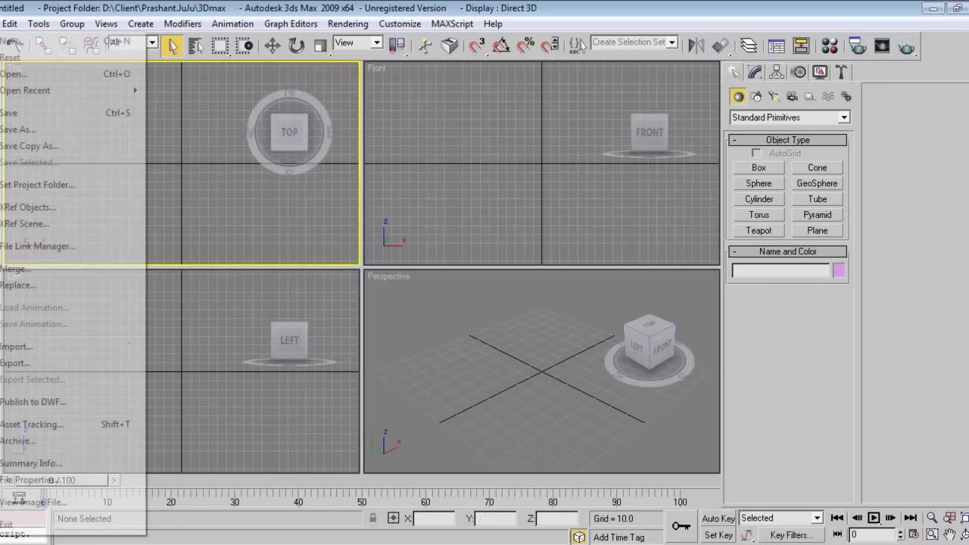
pyautogui.click(12, 58)
pyautogui.click(441, 303)
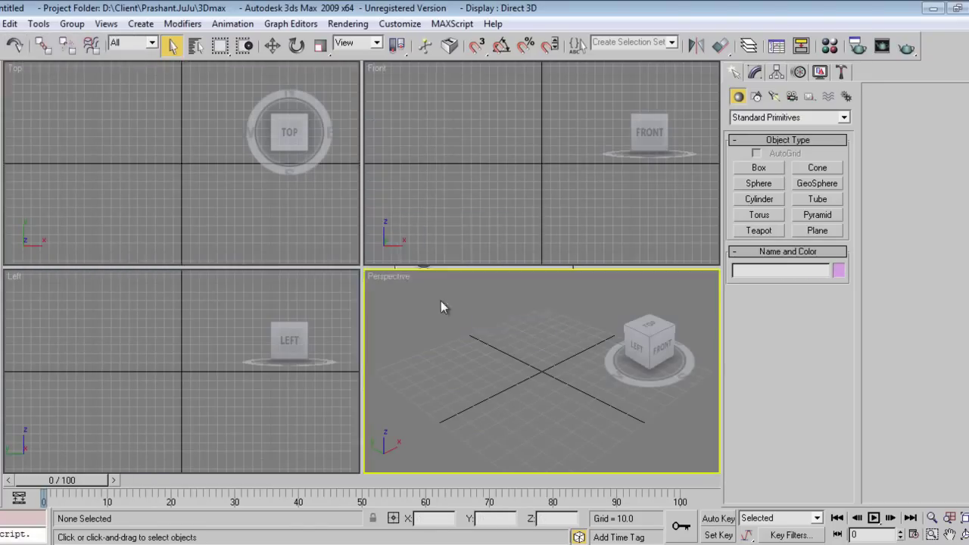
# Create a box in the Front view and set its length, width and height to 1.
pyautogui.click(761, 168)
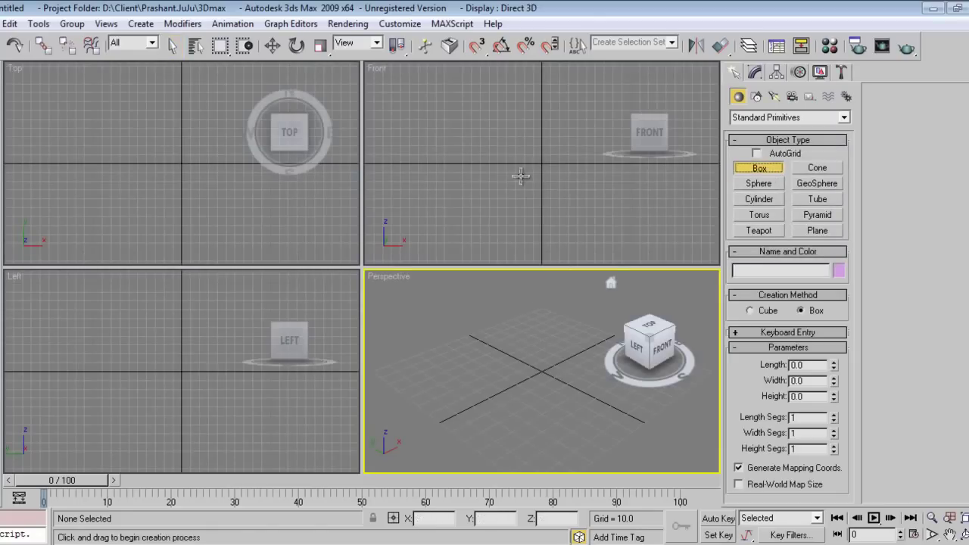
pyautogui.moveTo(495, 154); pyautogui.dragTo(559, 195)
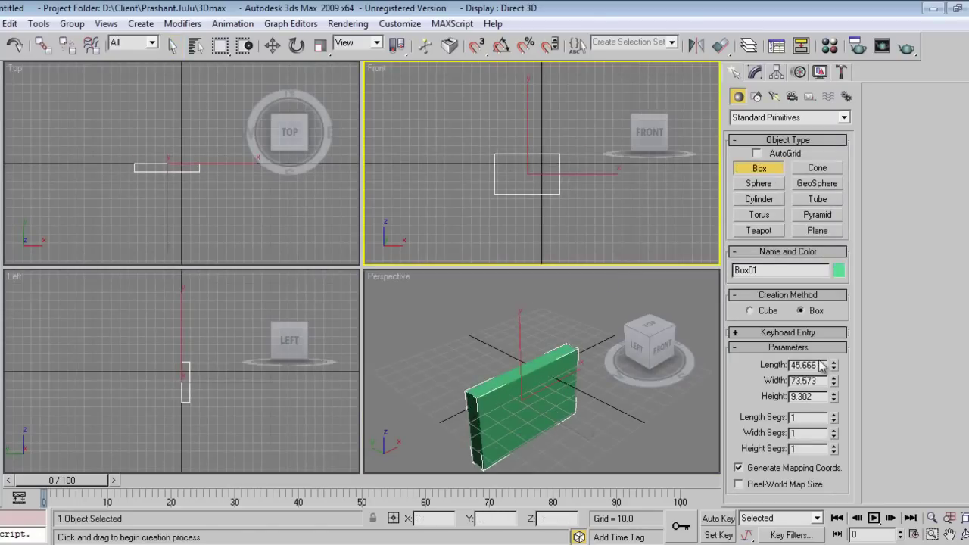
pyautogui.doubleClick(814, 365)
pyautogui.write('1')
pyautogui.doubleClick(820, 381)
pyautogui.write('1')
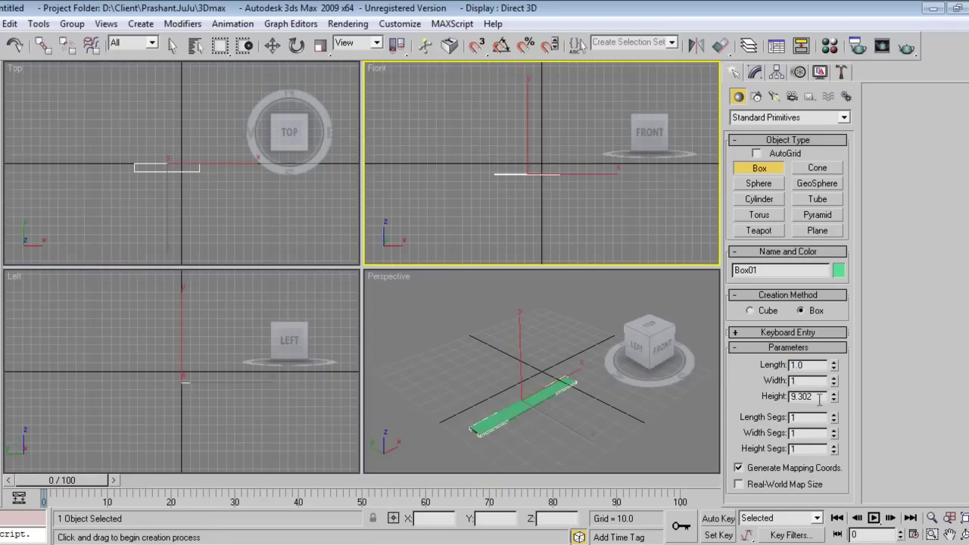
pyautogui.doubleClick(820, 399)
pyautogui.write('1')
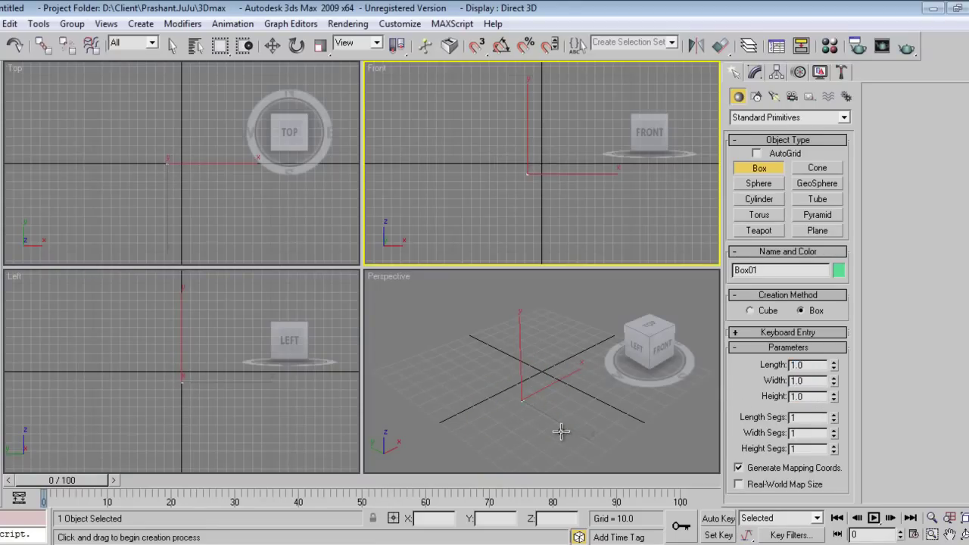
pyautogui.click(566, 436)
pyautogui.press('z')
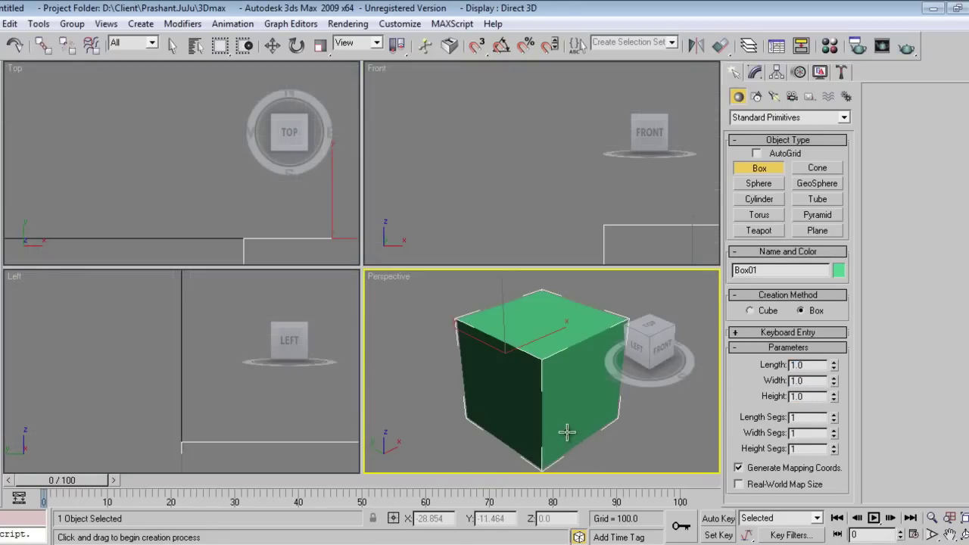
pyautogui.rightClick(568, 433)
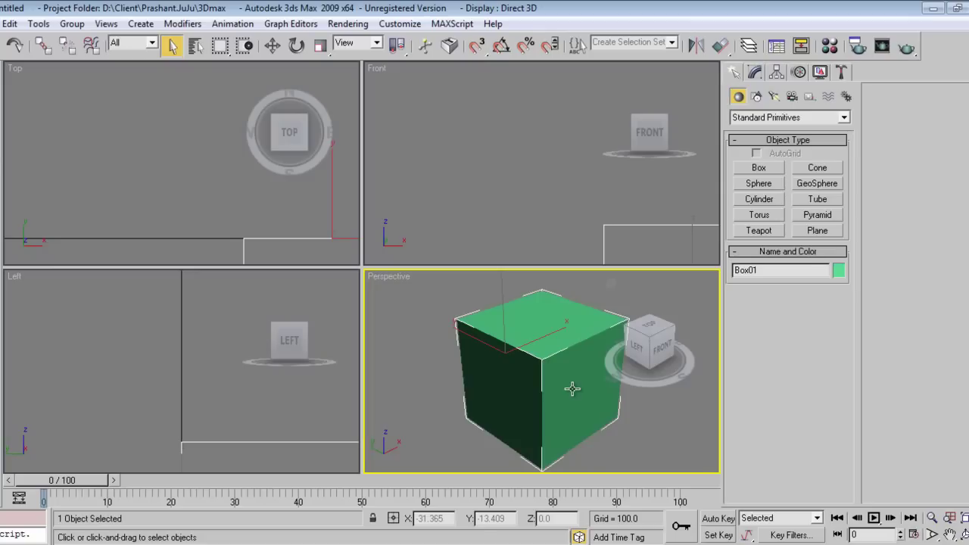
# Review the display and system unit settings, and leave both dialogs without changing anything.
pyautogui.click(400, 24)
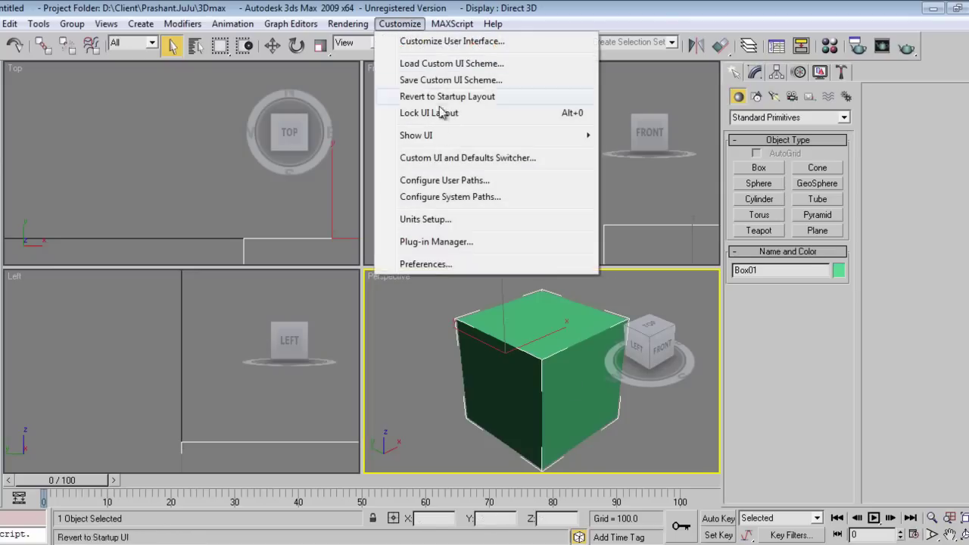
pyautogui.click(439, 219)
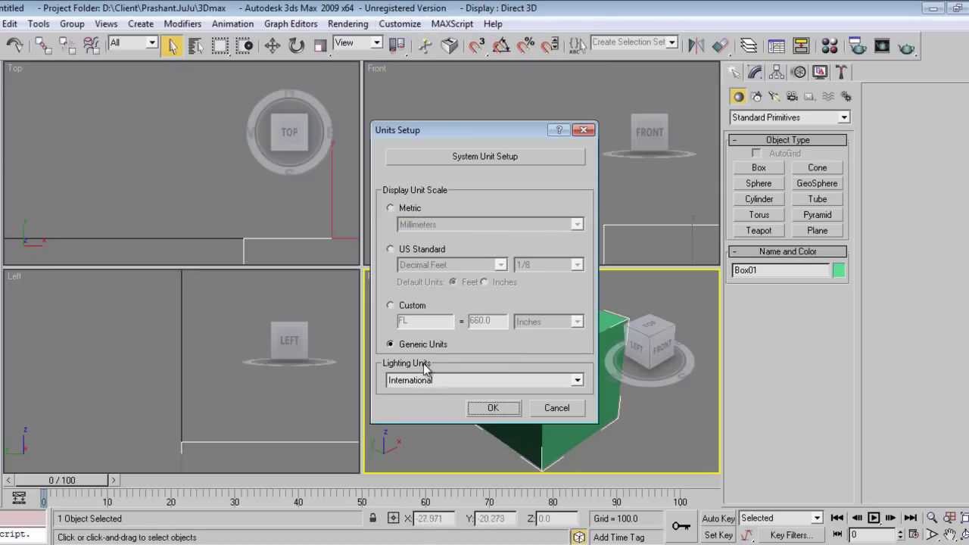
pyautogui.click(462, 157)
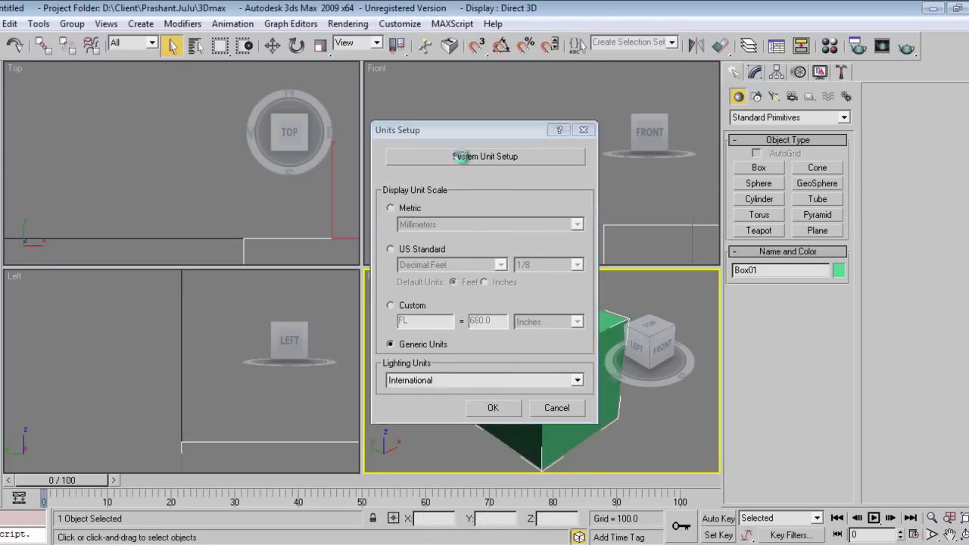
pyautogui.click(555, 354)
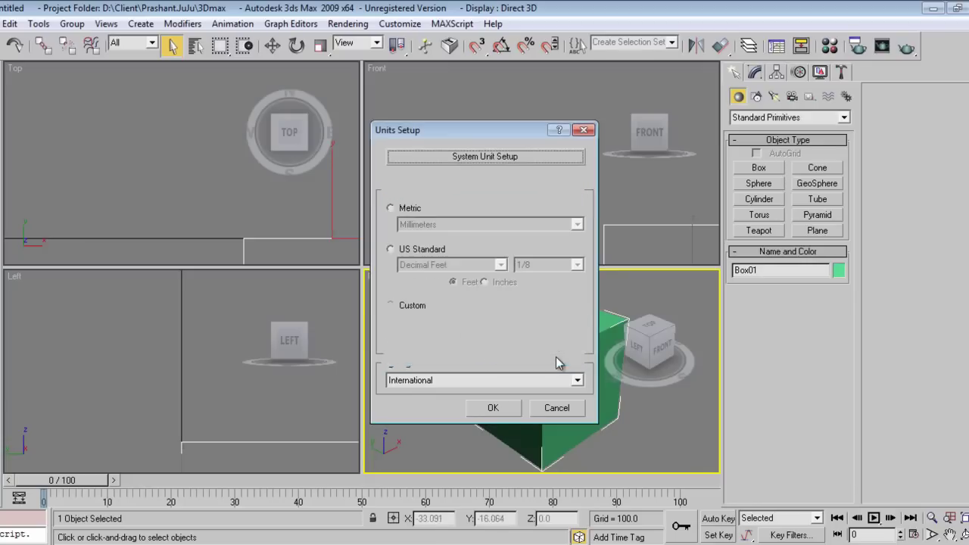
pyautogui.click(558, 405)
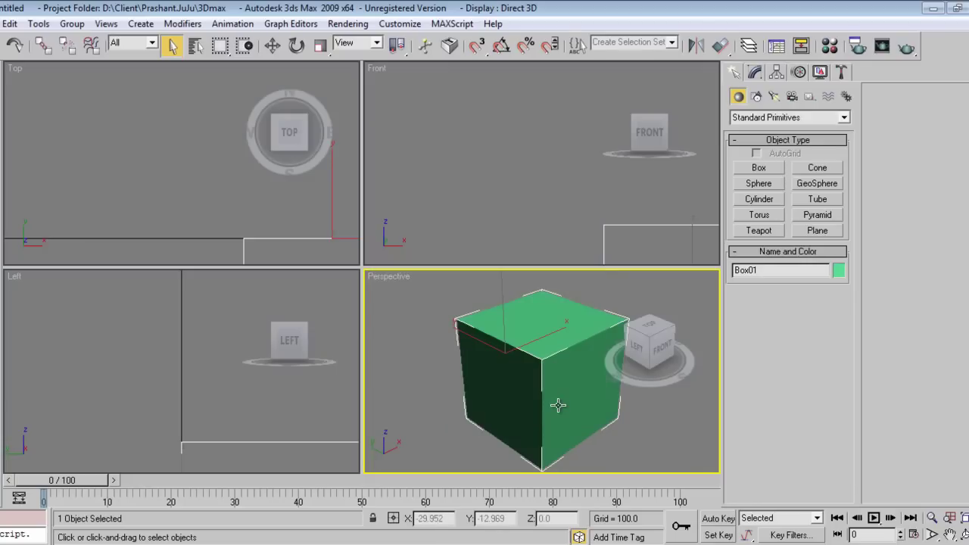
# Reset the scene to discard the test box.
pyautogui.hotkey('alt', 'f')
pyautogui.press('r')
pyautogui.press('Right')
pyautogui.press('Return')
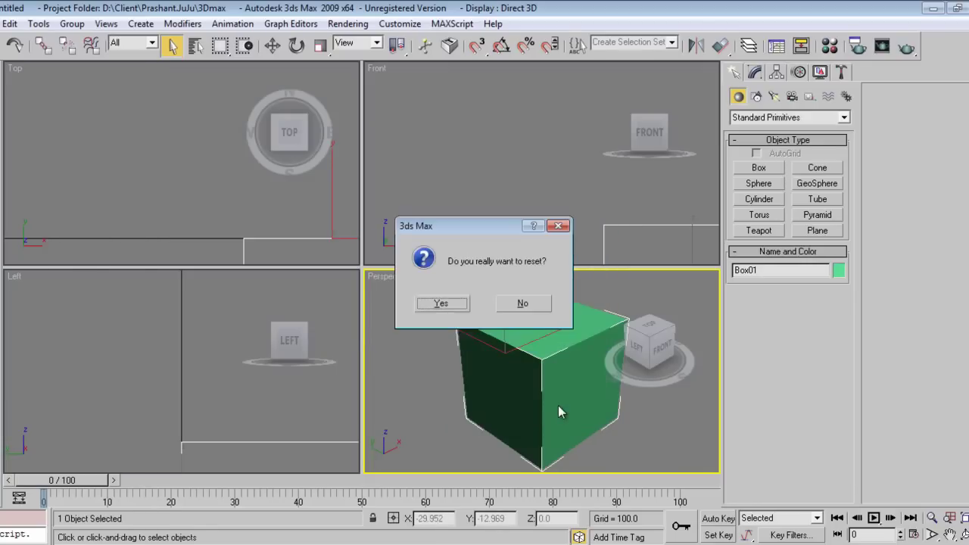
pyautogui.press('y')
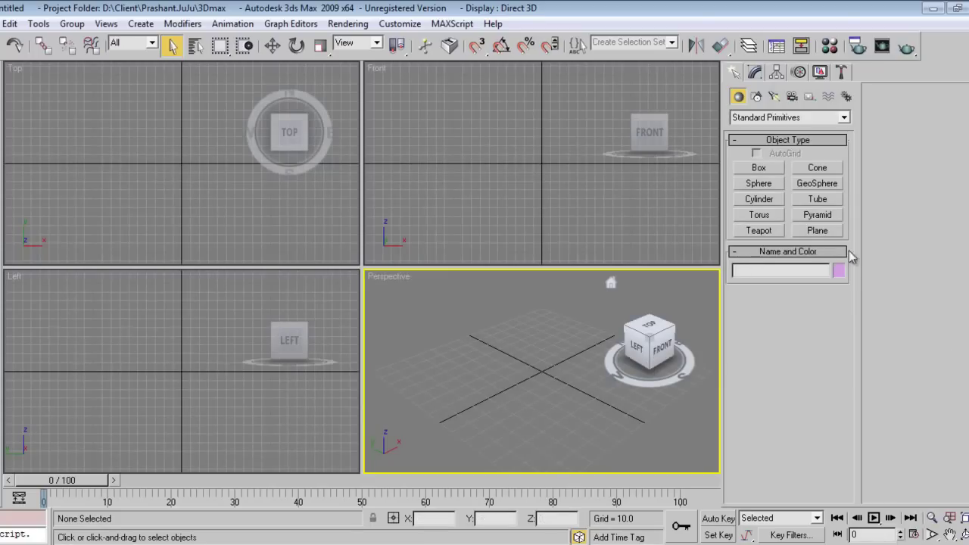
# Create a plane in the Top view and set its length to 140 and width to 120.
pyautogui.click(827, 230)
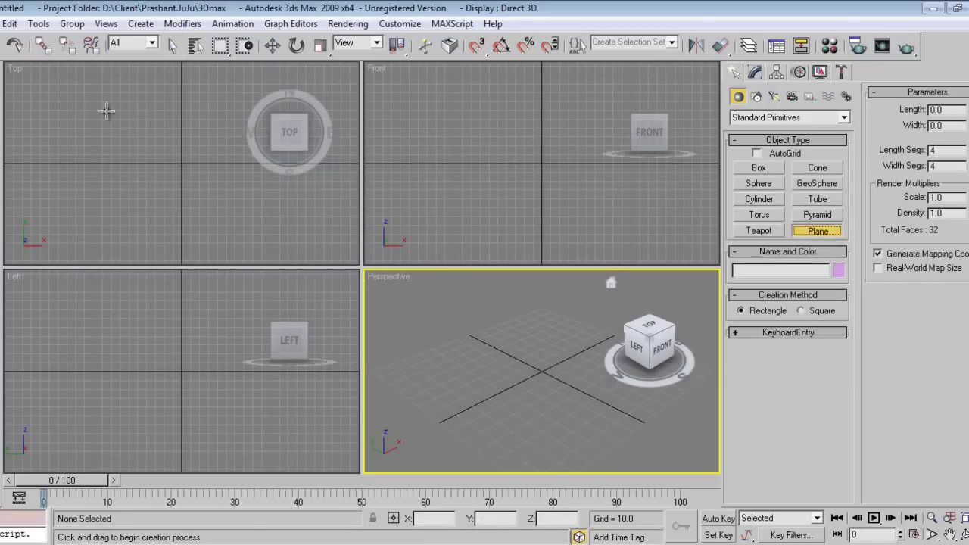
pyautogui.moveTo(105, 109); pyautogui.dragTo(211, 233)
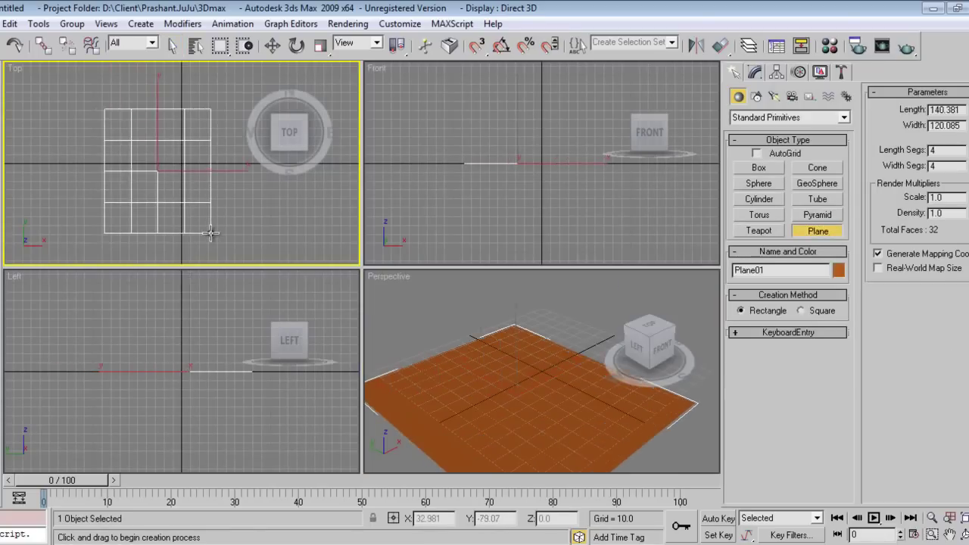
pyautogui.click(755, 72)
pyautogui.moveTo(814, 340); pyautogui.dragTo(776, 341)
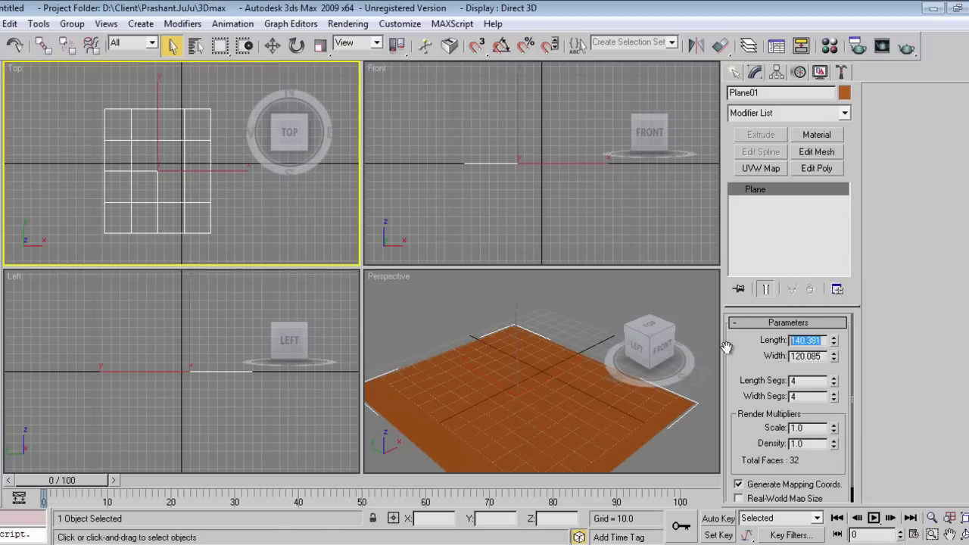
pyautogui.write('140')
pyautogui.press('Tab')
pyautogui.write('1')
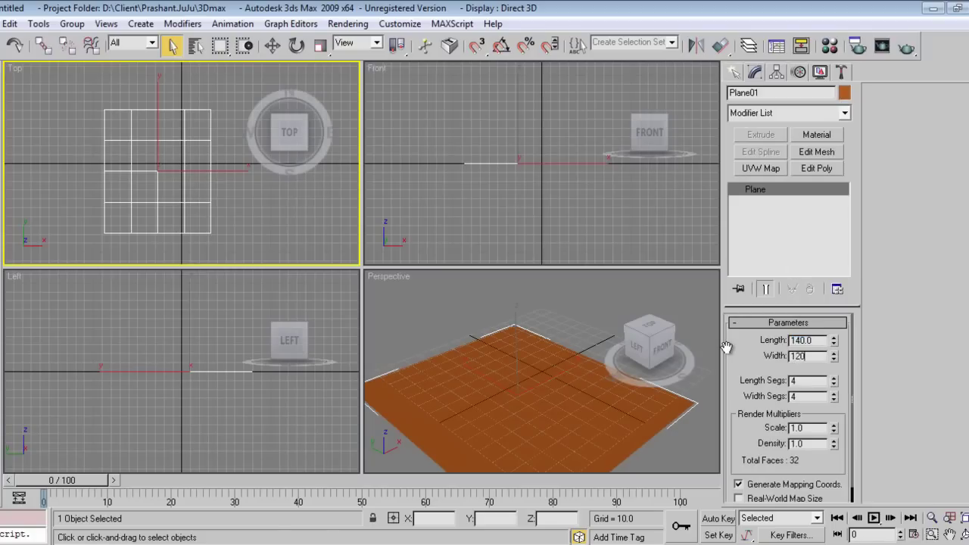
pyautogui.press('Return')
pyautogui.click(547, 413)
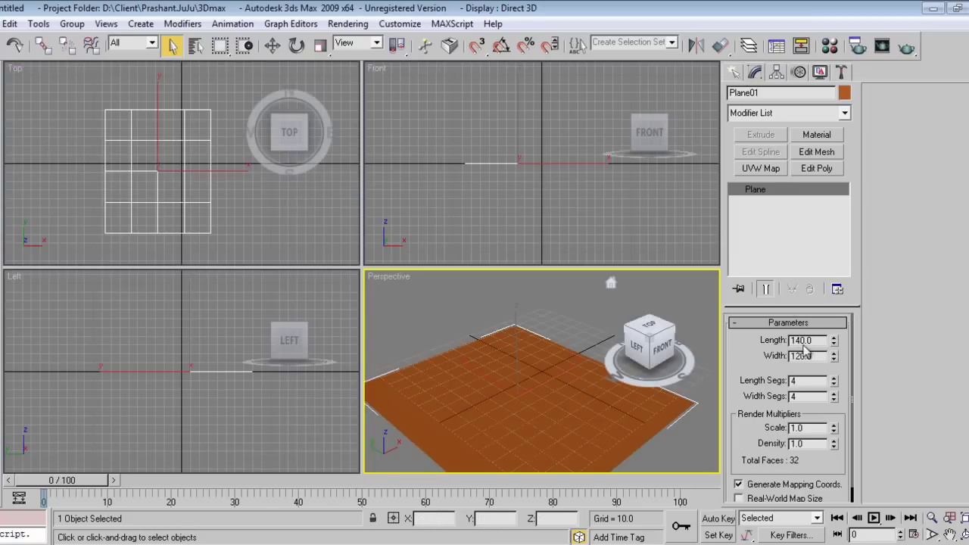
pyautogui.moveTo(833, 340); pyautogui.dragTo(836, 307)
pyautogui.rightClick(836, 309)
pyautogui.moveTo(835, 342); pyautogui.dragTo(835, 296)
pyautogui.rightClick(836, 302)
pyautogui.doubleClick(810, 341)
pyautogui.doubleClick(806, 356)
pyautogui.click(817, 357)
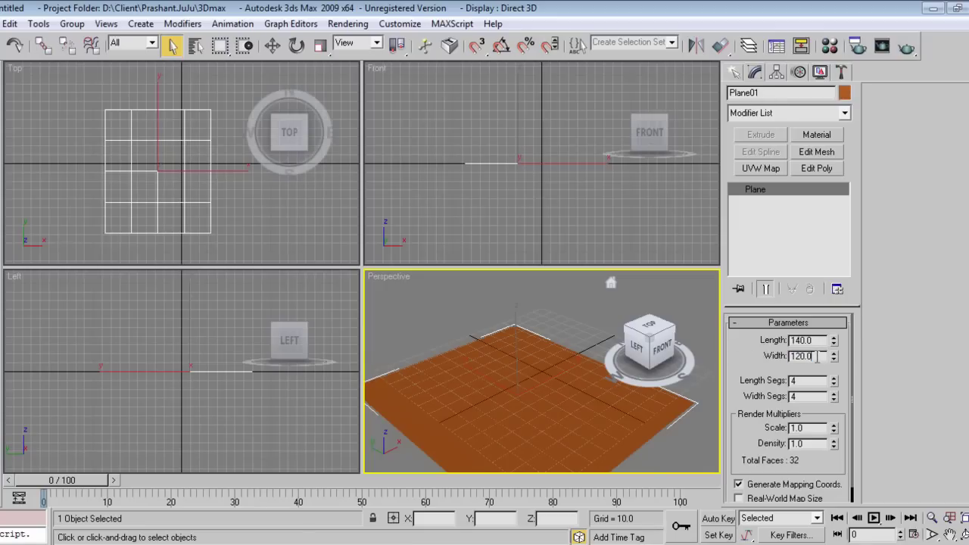
# Bring up the spline shape creation tools.
pyautogui.click(735, 73)
pyautogui.scroll(1, 518, 323)
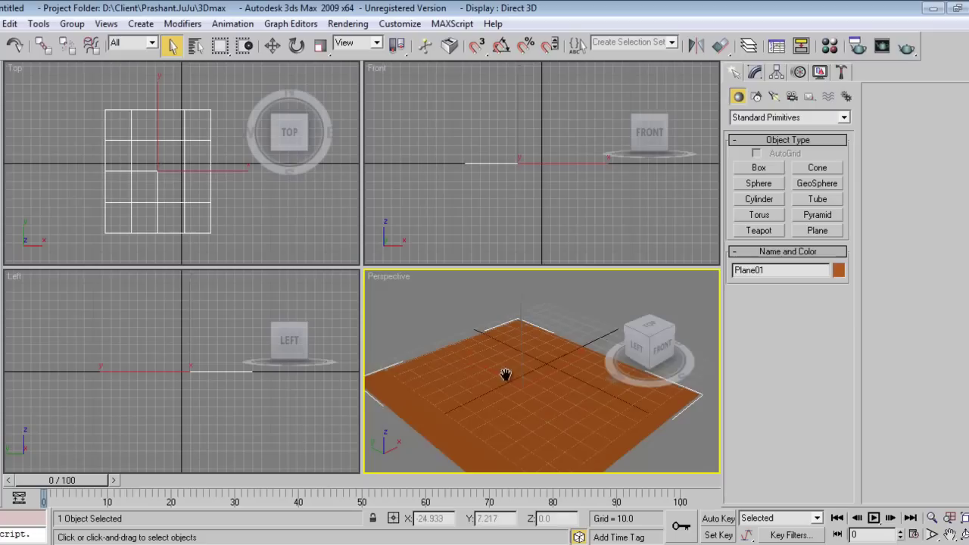
pyautogui.click(756, 96)
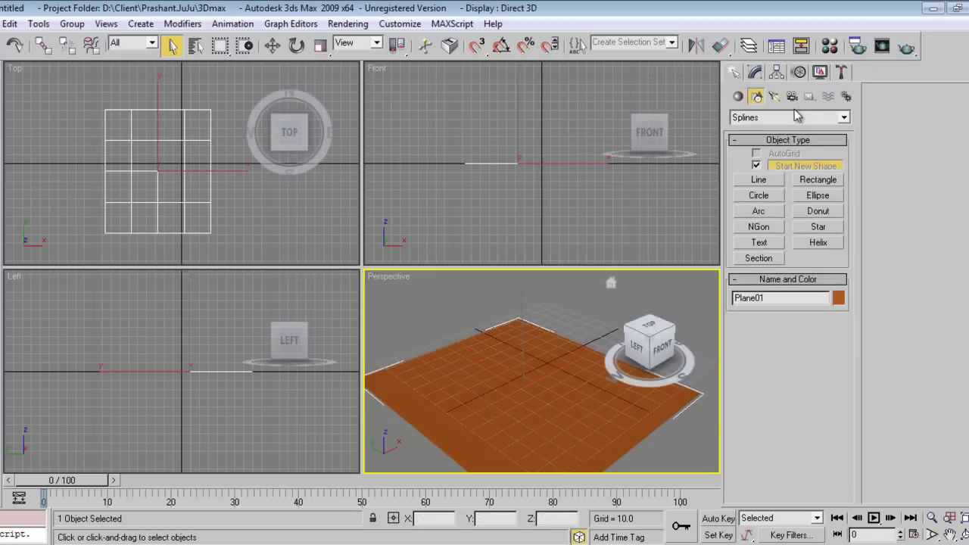
pyautogui.click(771, 184)
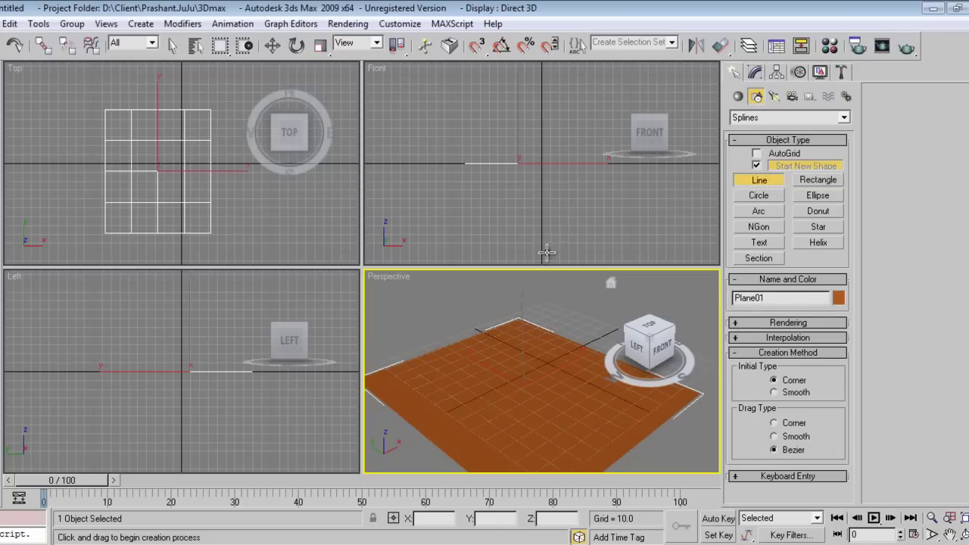
pyautogui.rightClick(457, 398)
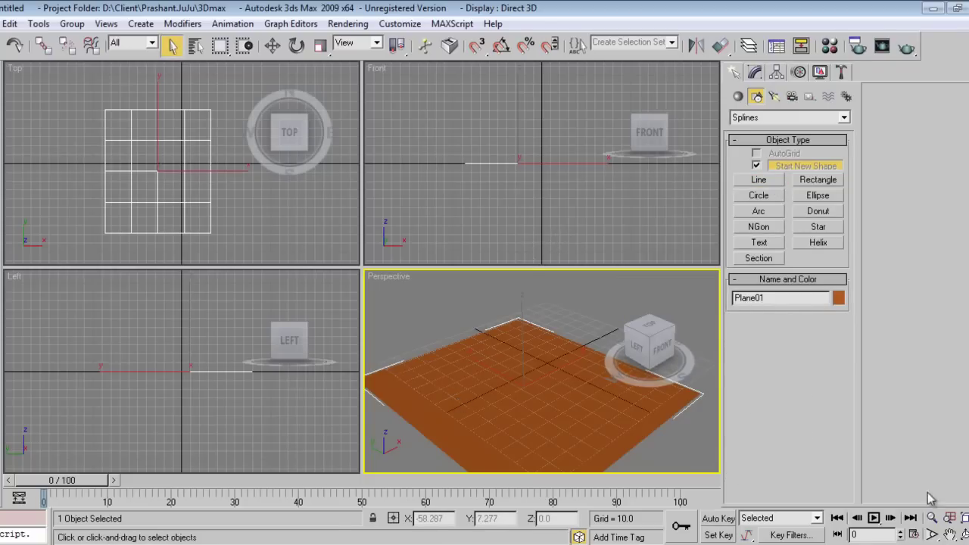
pyautogui.keyDown('alt'); pyautogui.moveTo(432, 358); pyautogui.dragTo(467, 340, button='middle'); pyautogui.keyUp('alt')
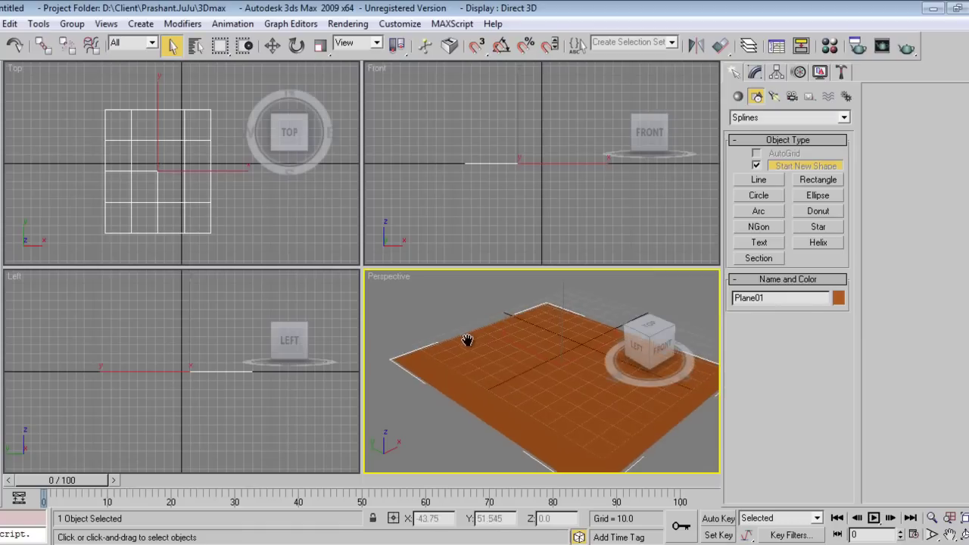
pyautogui.rightClick(494, 353)
pyautogui.click(506, 341)
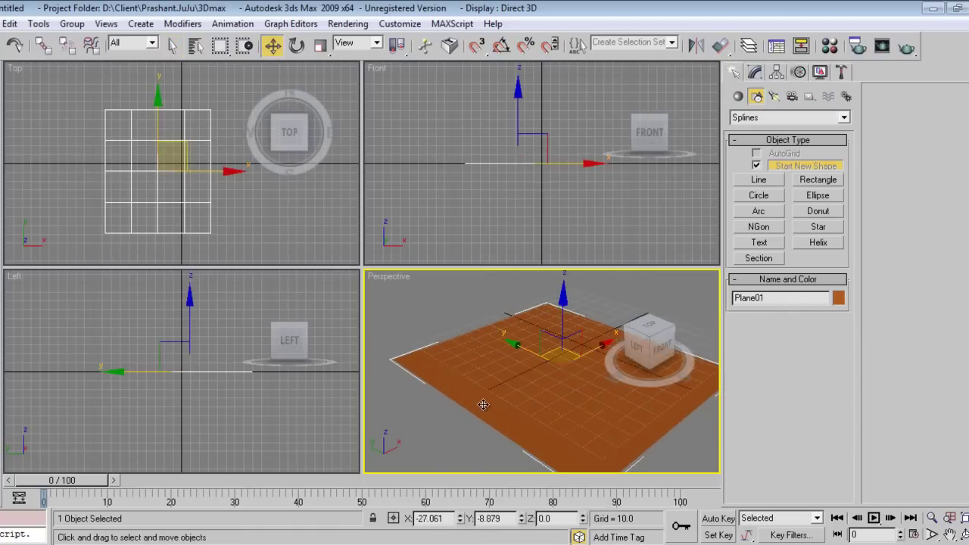
# In the maximized Top view with 2.5D snapping on, draw an open line through the plane's four corners, leaving the front side open.
pyautogui.click(759, 181)
pyautogui.moveTo(133, 202); pyautogui.dragTo(139, 216, button='middle')
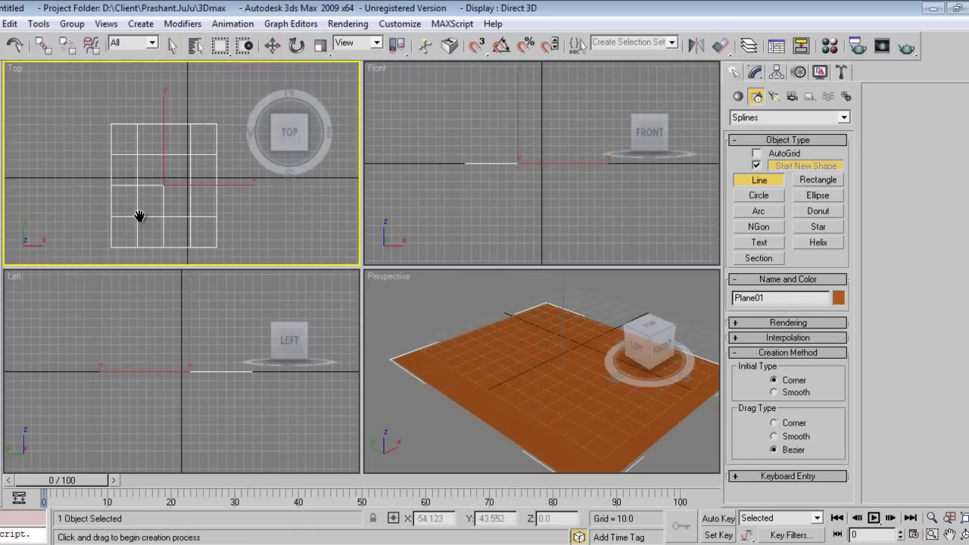
pyautogui.hotkey('alt', 'w')
pyautogui.moveTo(243, 271); pyautogui.dragTo(245, 221, button='middle')
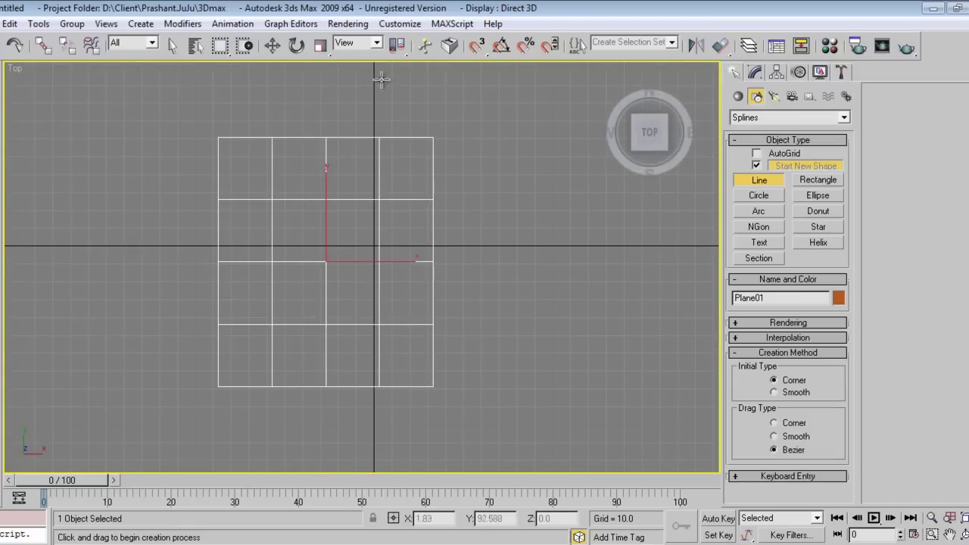
pyautogui.moveTo(480, 49); pyautogui.dragTo(470, 91)
pyautogui.click(222, 384)
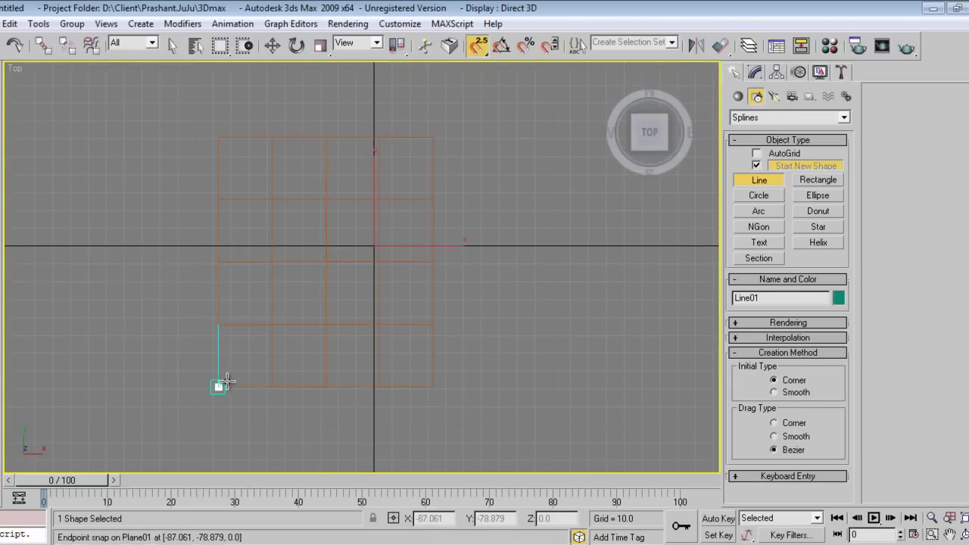
pyautogui.click(224, 143)
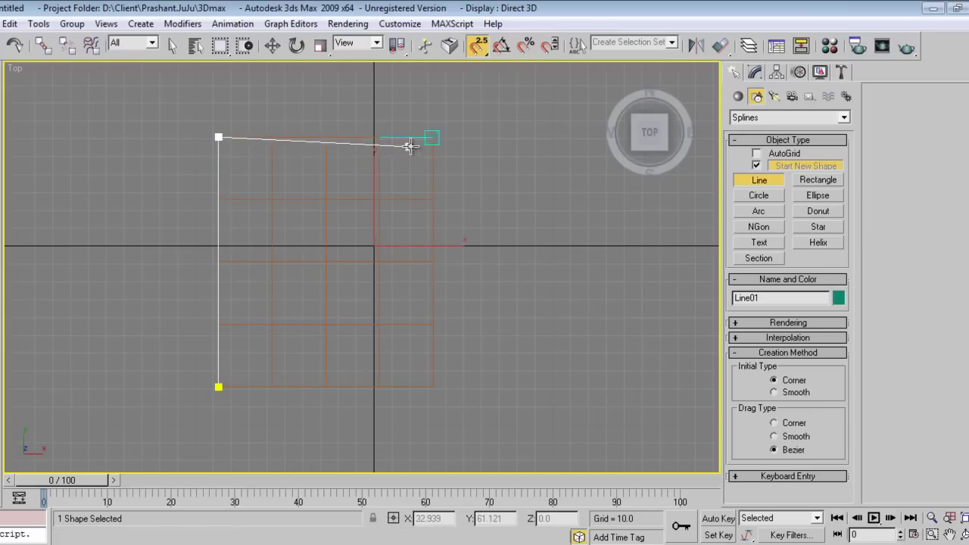
pyautogui.click(437, 142)
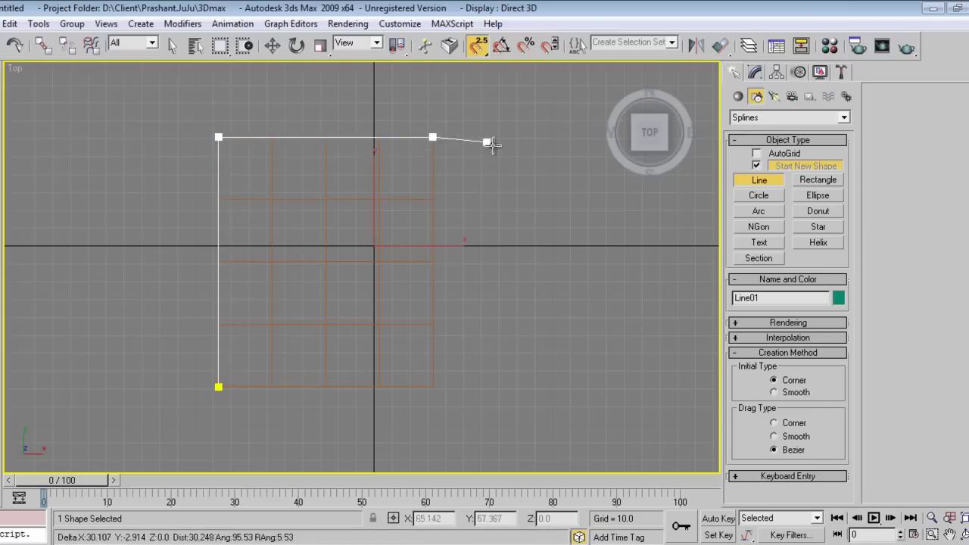
pyautogui.click(432, 387)
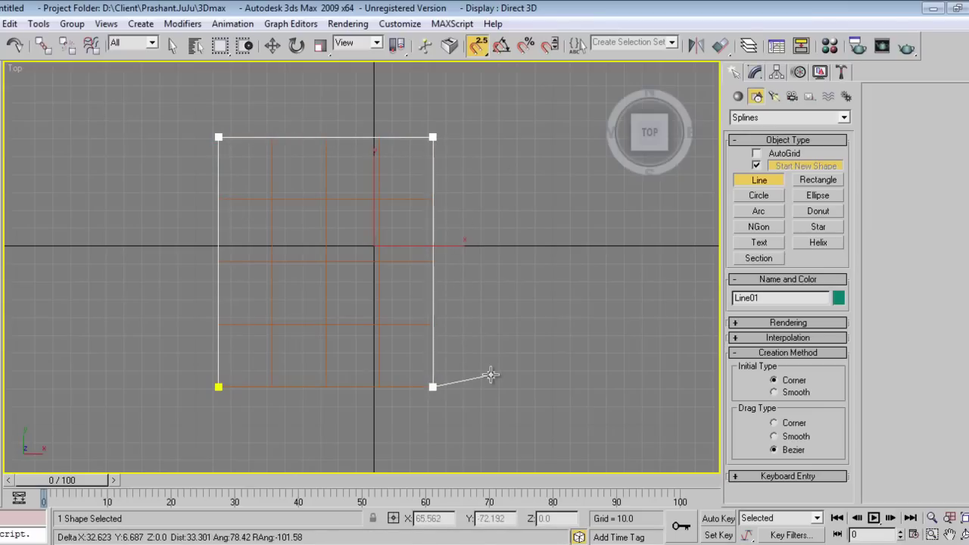
pyautogui.rightClick(489, 374)
# Select the wall line's whole spline at sub-object level and start Outline on it with snapping turned off.
pyautogui.click(755, 74)
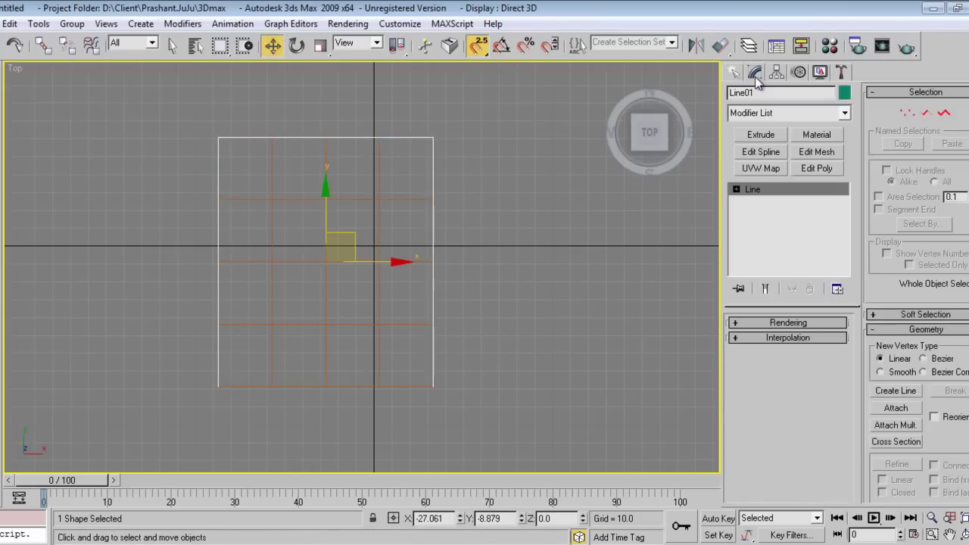
pyautogui.click(943, 113)
pyautogui.click(433, 228)
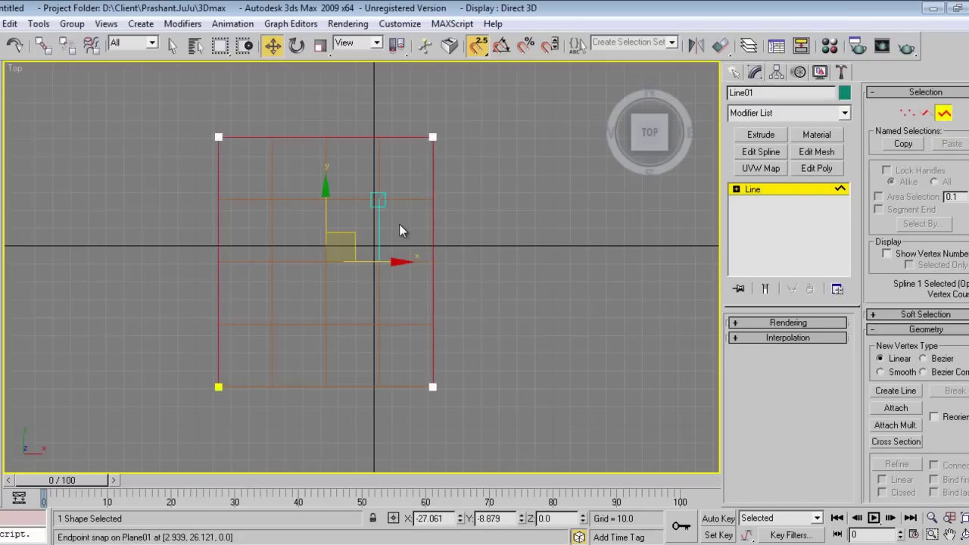
pyautogui.click(476, 50)
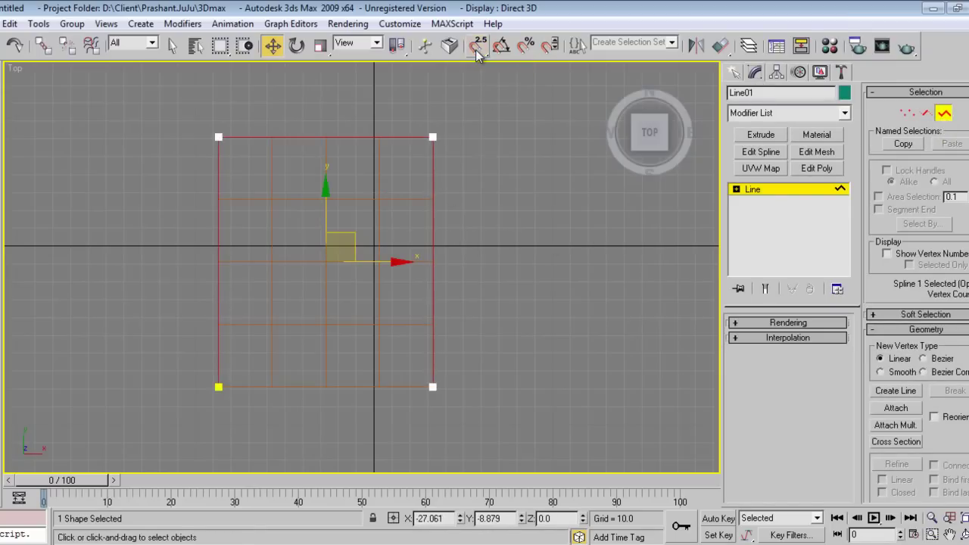
pyautogui.scroll(-10, 871, 303)
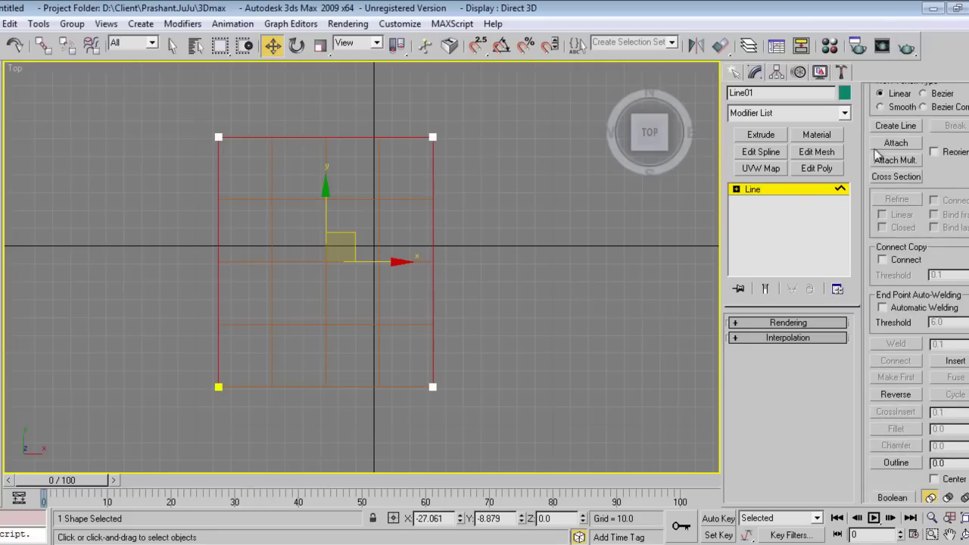
pyautogui.click(896, 351)
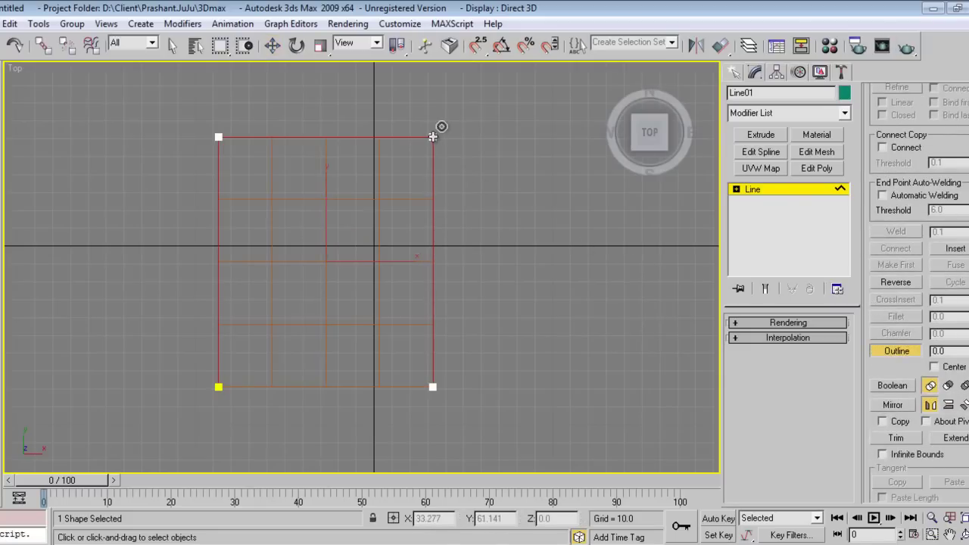
# Try outlining the spline outward freehand by about 5, and undo the attempt.
pyautogui.moveTo(441, 128); pyautogui.dragTo(441, 127)
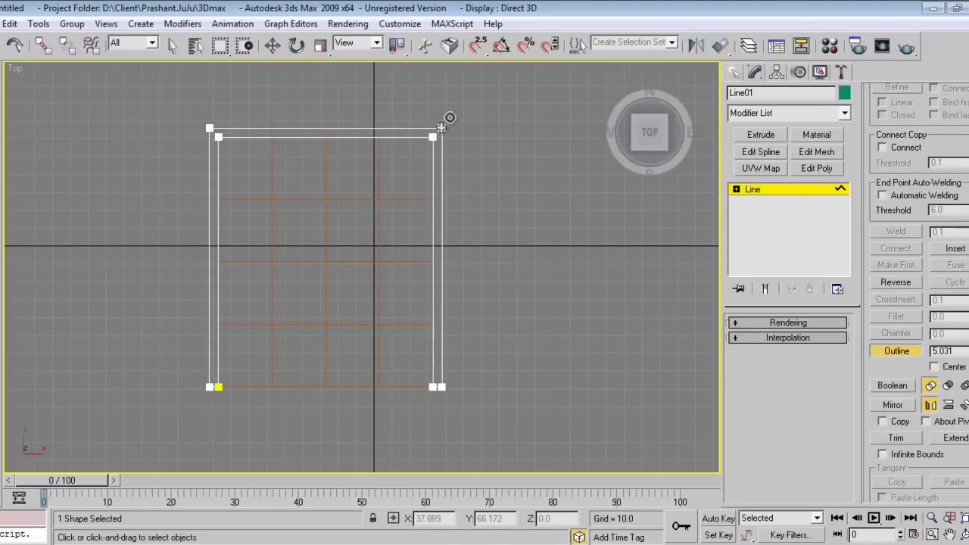
pyautogui.moveTo(441, 128); pyautogui.dragTo(446, 125)
pyautogui.hotkey('ctrl', 'z')
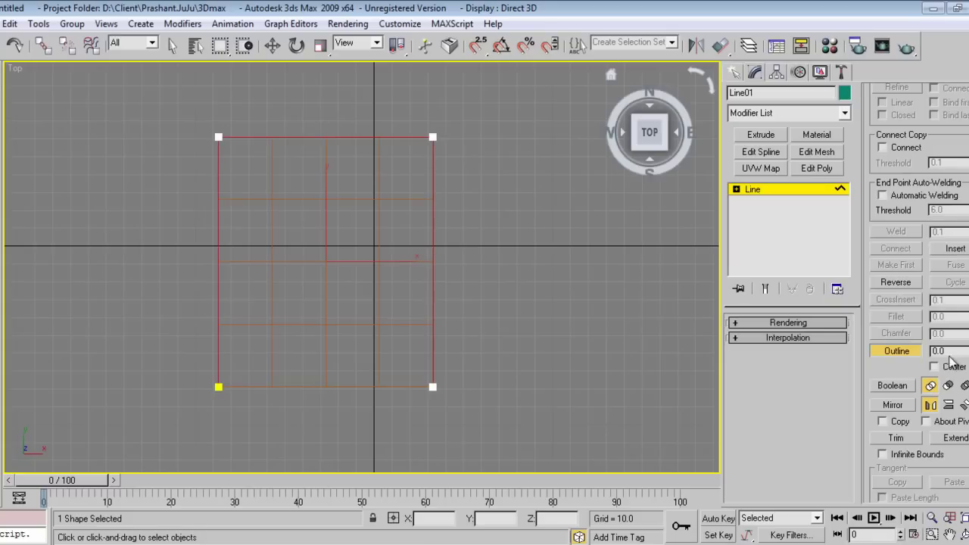
# Outline the selected wall spline with a value of 6.
pyautogui.moveTo(957, 350); pyautogui.dragTo(878, 352)
pyautogui.write('6')
pyautogui.press('Return')
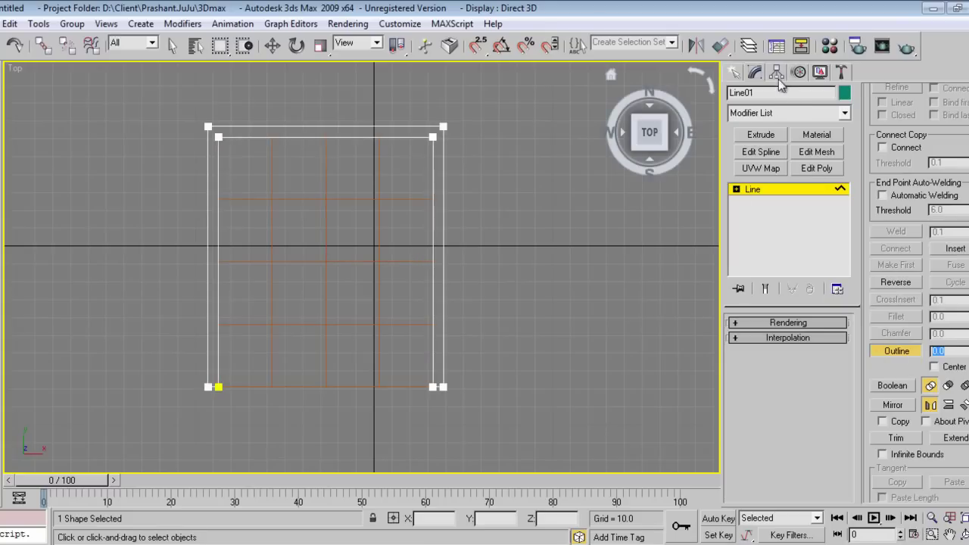
# Extrude the outlined spline upward to form the three room walls.
pyautogui.click(759, 134)
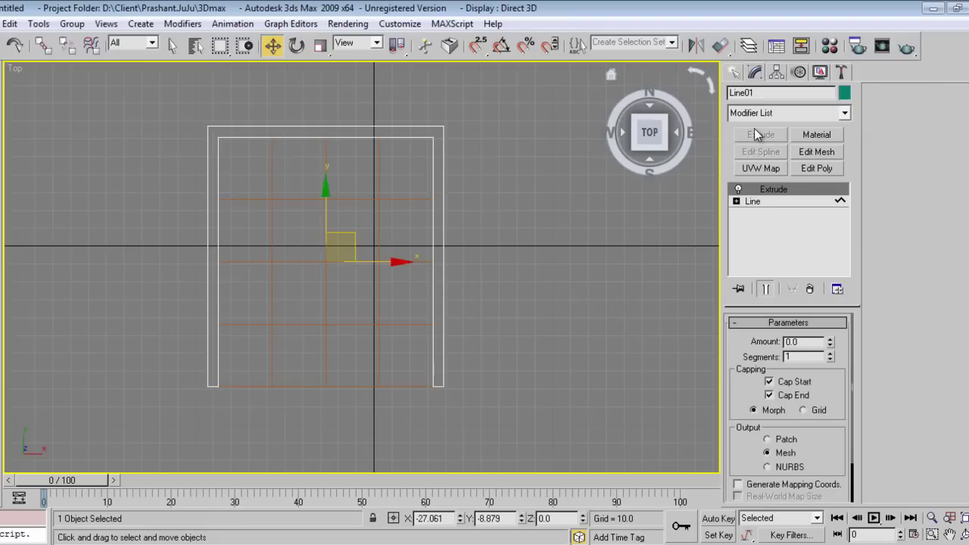
pyautogui.moveTo(805, 343); pyautogui.dragTo(723, 350)
pyautogui.press('Return')
pyautogui.click(734, 73)
# Create a camera from a Perspective view looking through the room's open side toward the back wall.
pyautogui.press('p')
pyautogui.press('z')
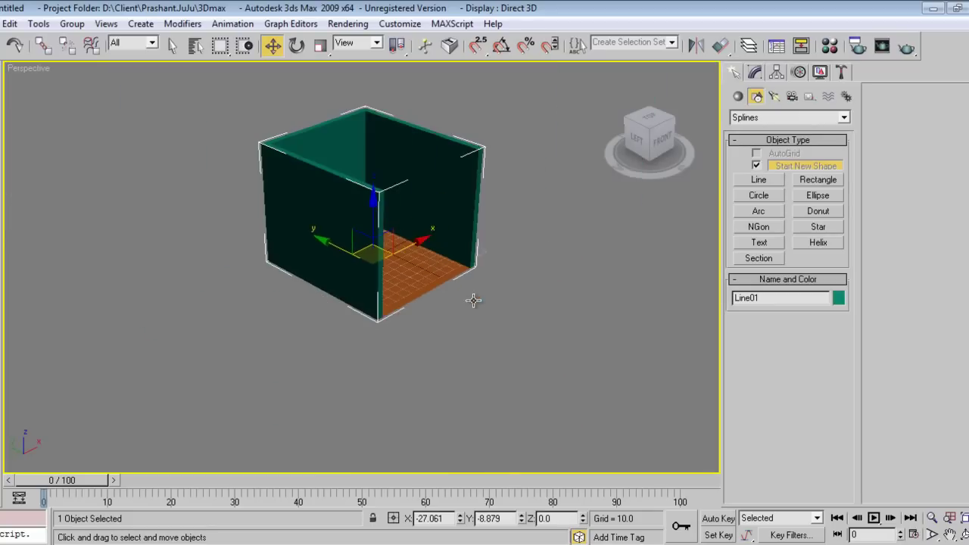
pyautogui.scroll(5, 392, 359)
pyautogui.keyDown('alt'); pyautogui.moveTo(391, 359); pyautogui.dragTo(377, 347, button='middle'); pyautogui.keyUp('alt')
pyautogui.scroll(3, 365, 365)
pyautogui.hotkey('alt', 'w')
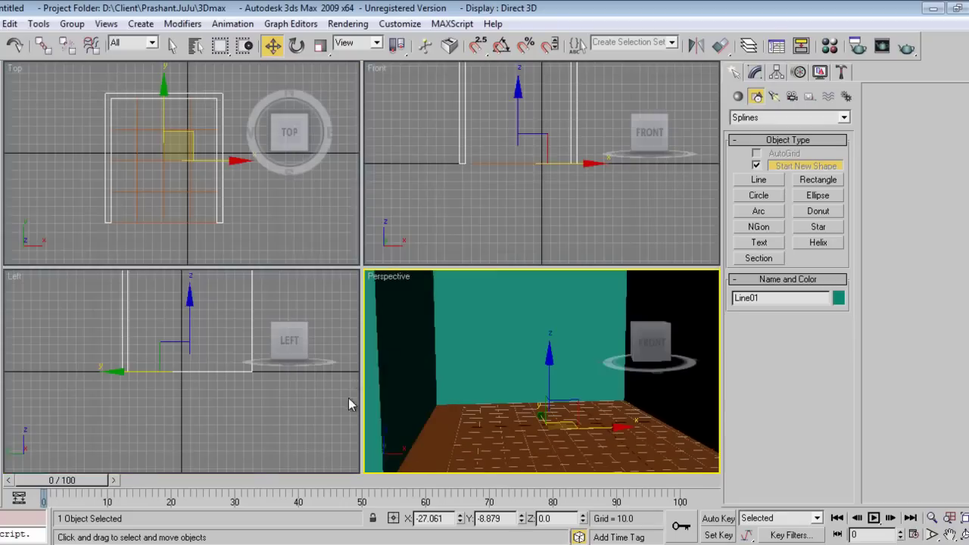
pyautogui.hotkey('alt', 'w')
pyautogui.keyDown('alt'); pyautogui.moveTo(346, 404); pyautogui.dragTo(340, 373, button='middle'); pyautogui.keyUp('alt')
pyautogui.moveTo(333, 381)
pyautogui.keyDown('alt'); pyautogui.mouseDown(button='middle')
pyautogui.moveTo(338, 372)
pyautogui.moveTo(351, 392)
pyautogui.moveTo(336, 417)
pyautogui.moveTo(348, 387)
pyautogui.mouseUp(button='middle'); pyautogui.keyUp('alt')
pyautogui.hotkey('ctrl', 'c')
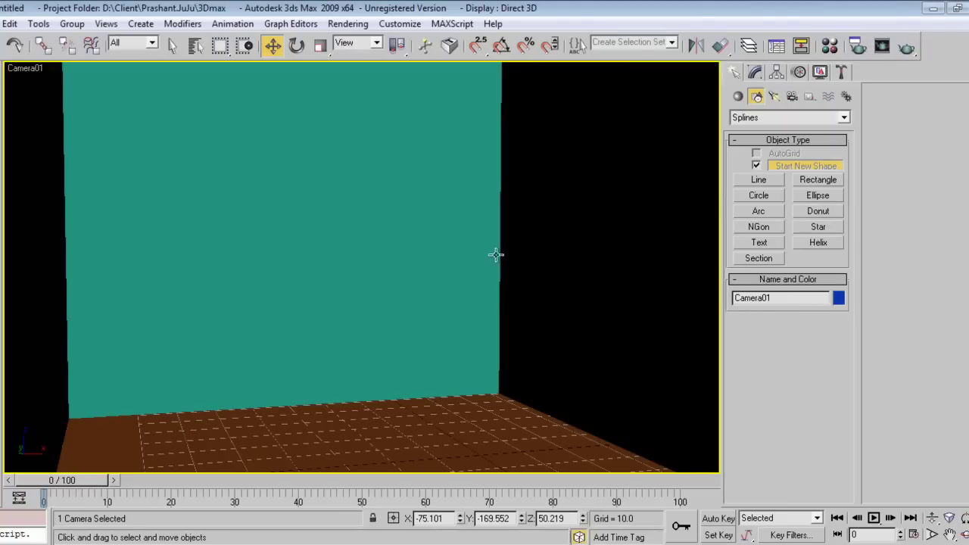
# Examine the room walls and the camera placement in the Front and Top views.
pyautogui.click(738, 97)
pyautogui.rightClick(334, 262)
pyautogui.click(356, 272)
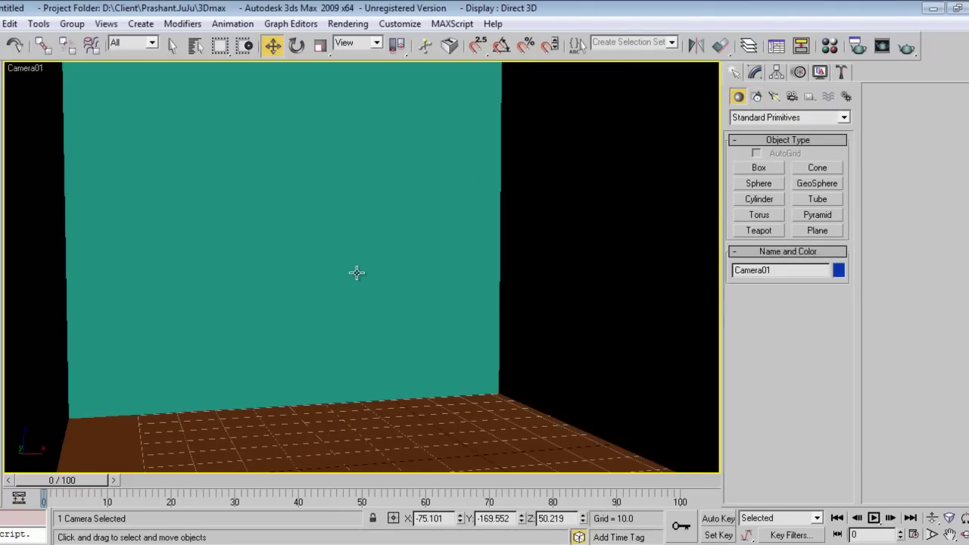
pyautogui.press('f')
pyautogui.scroll(2, 318, 227)
pyautogui.moveTo(318, 227); pyautogui.dragTo(327, 310, button='middle')
pyautogui.scroll(-1, 326, 310)
pyautogui.press('F3')
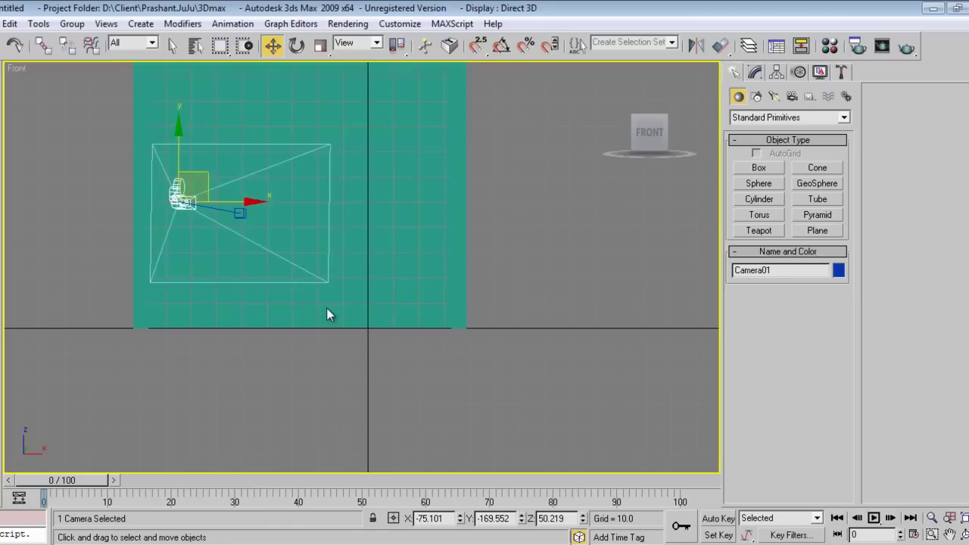
pyautogui.moveTo(373, 207); pyautogui.dragTo(371, 296, button='middle')
pyautogui.press('t')
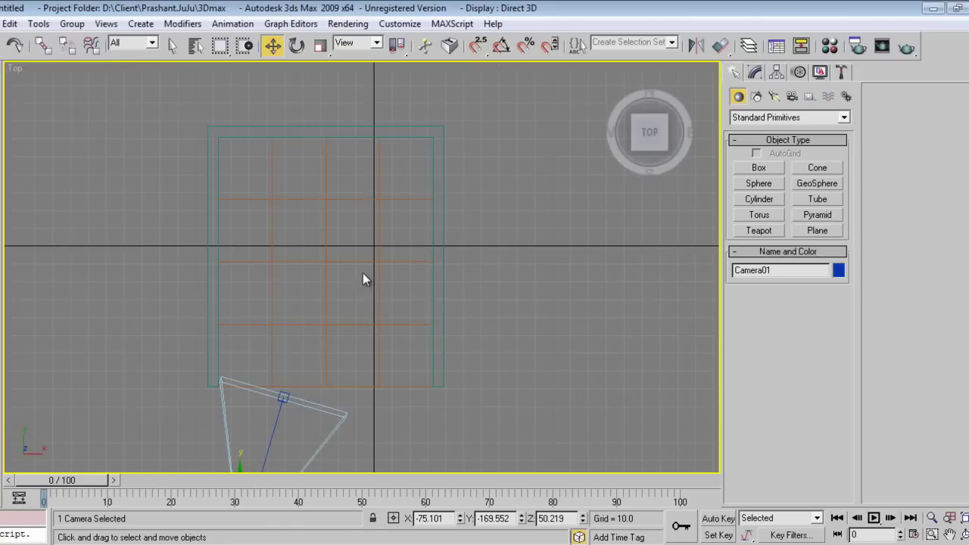
pyautogui.press('f')
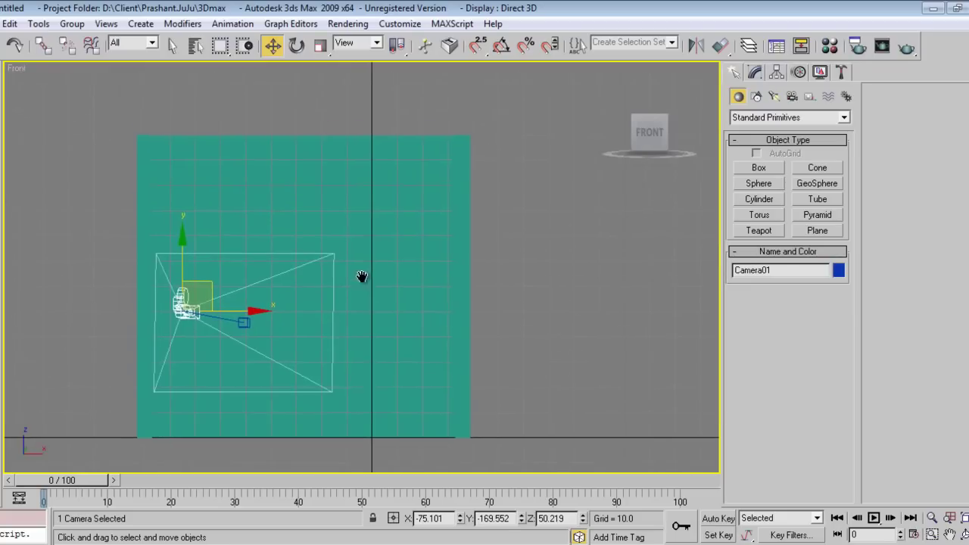
# Check the kitchen reference photo and create a cabinet box in the Front view, about 34 long and 67 wide, on the floor beside the left wall.
pyautogui.click(760, 167)
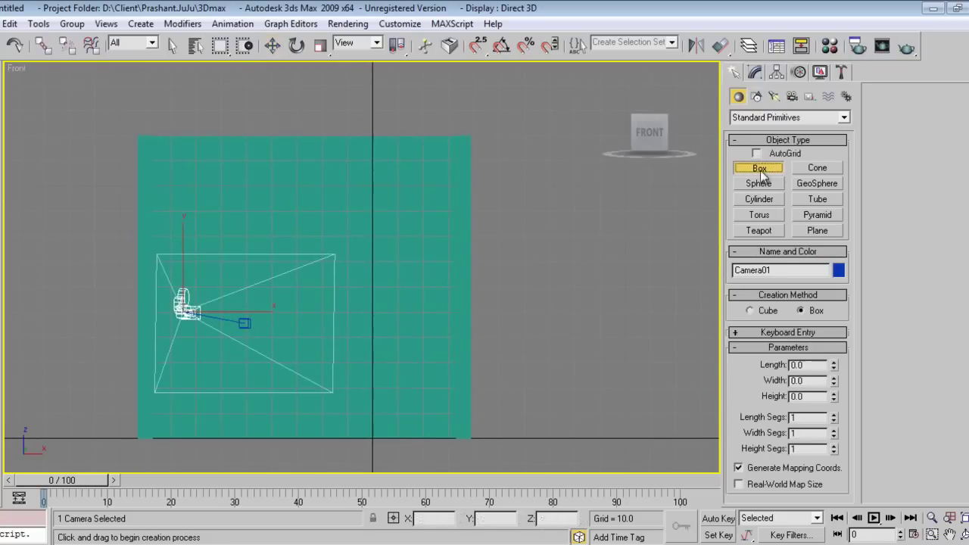
pyautogui.press('F3')
pyautogui.moveTo(292, 306); pyautogui.dragTo(363, 307, button='middle')
pyautogui.scroll(2, 345, 320)
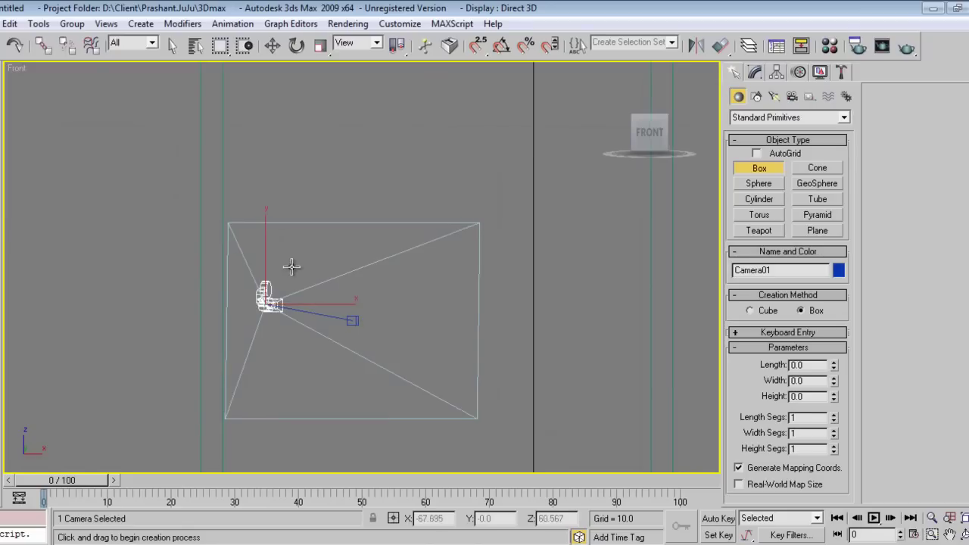
pyautogui.moveTo(459, 419); pyautogui.dragTo(445, 417, button='middle')
pyautogui.hotkey('alt', 'Tab')
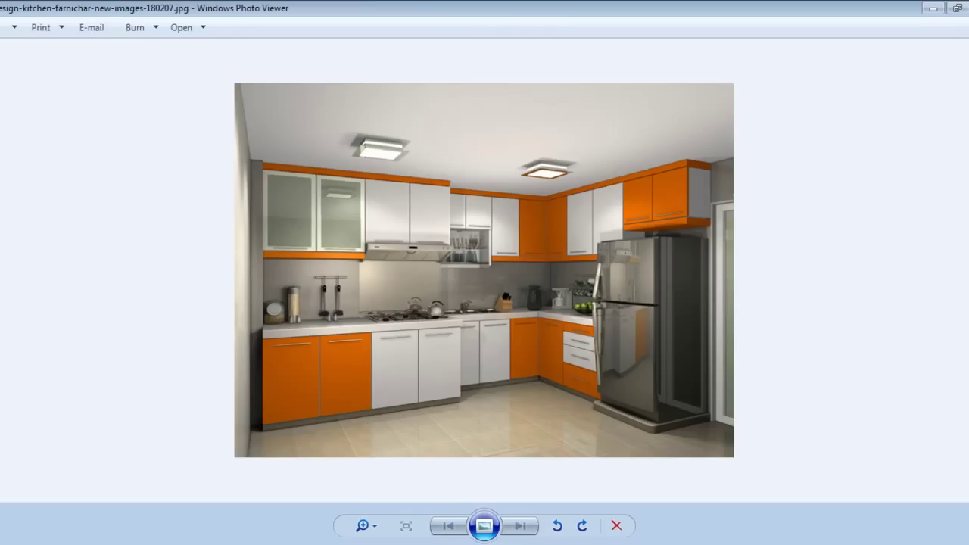
pyautogui.hotkey('alt', 'Tab')
pyautogui.moveTo(275, 425); pyautogui.dragTo(285, 279, button='middle')
pyautogui.moveTo(238, 251); pyautogui.dragTo(163, 273, button='middle')
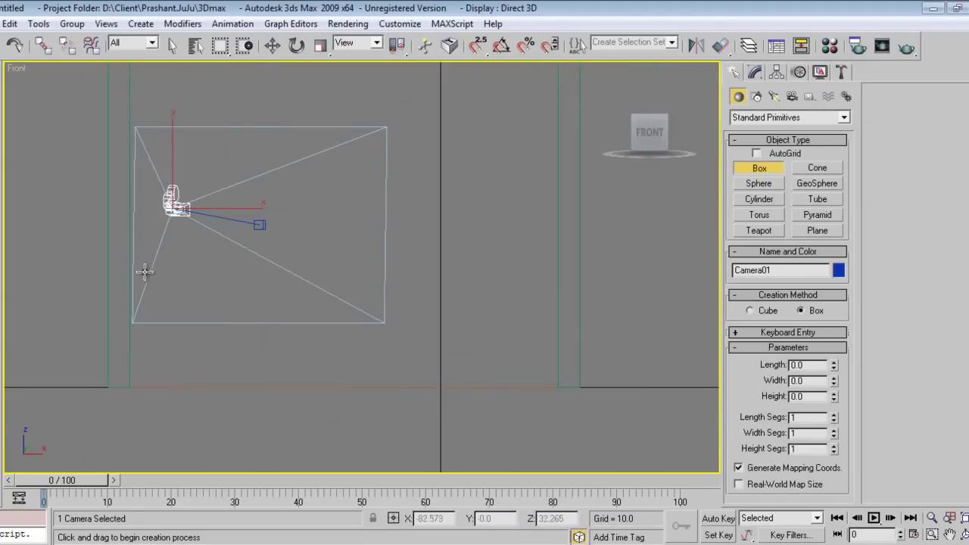
pyautogui.moveTo(137, 266); pyautogui.dragTo(376, 388)
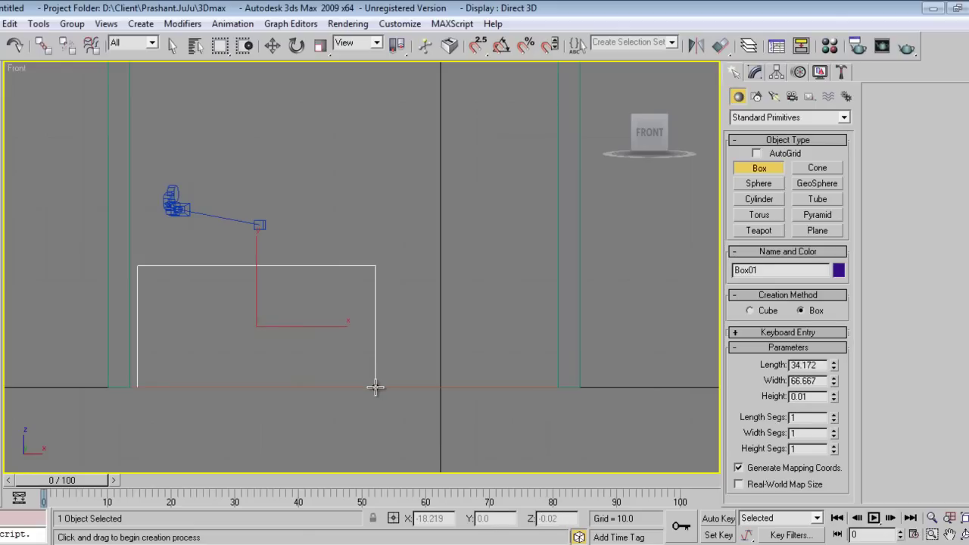
pyautogui.click(376, 276)
pyautogui.rightClick(387, 291)
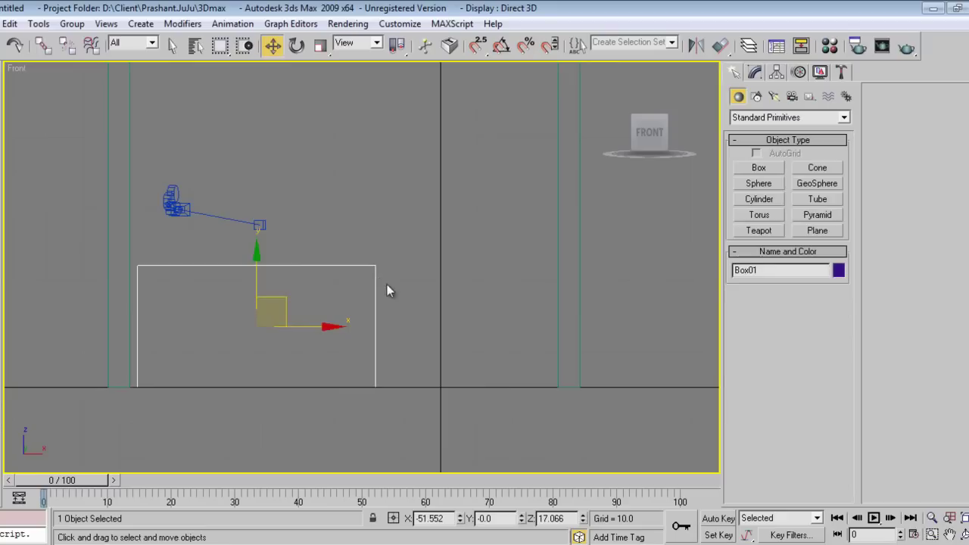
pyautogui.press('t')
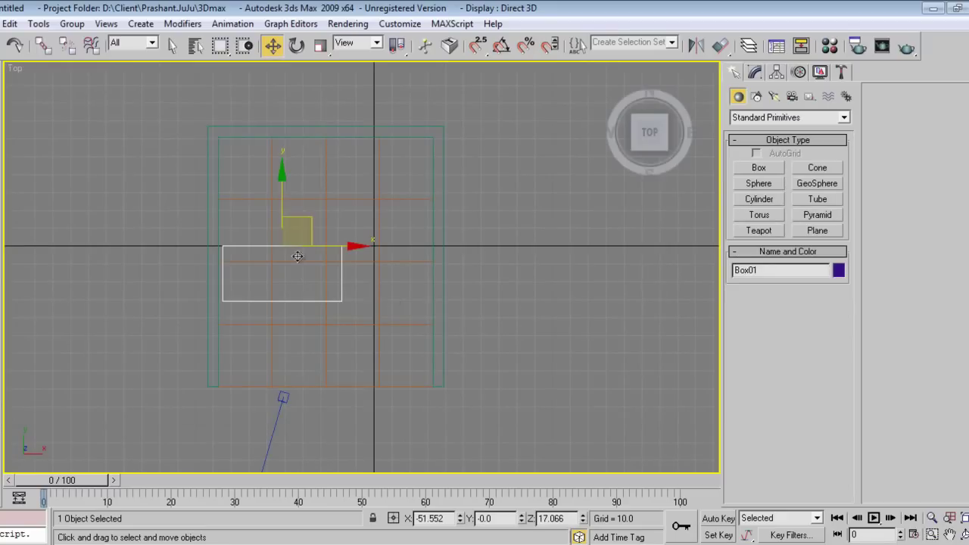
# Move the cabinet box toward the back wall in the Top view and display it shaded in Perspective.
pyautogui.moveTo(281, 182); pyautogui.dragTo(281, 78)
pyautogui.scroll(3, 290, 154)
pyautogui.scroll(2, 329, 313)
pyautogui.moveTo(290, 153); pyautogui.dragTo(337, 335, button='middle')
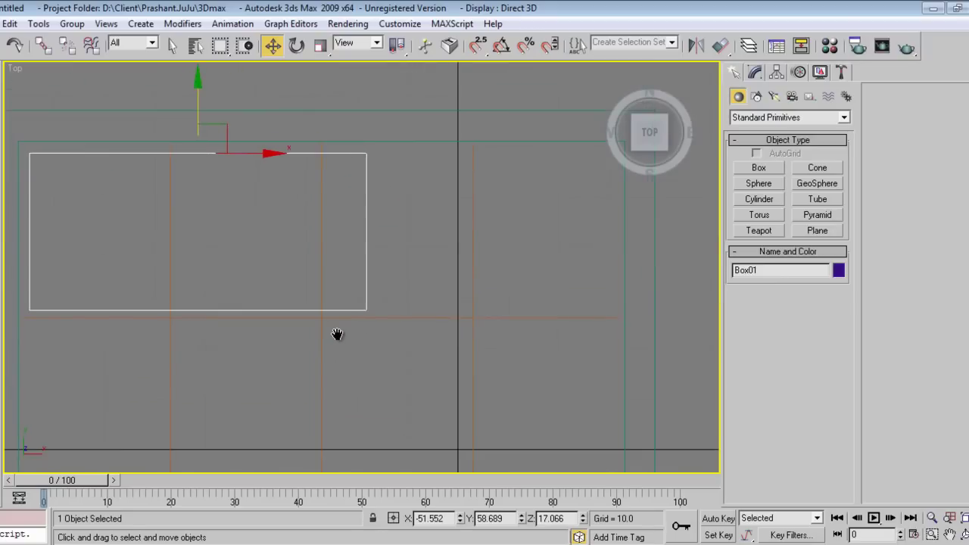
pyautogui.press('p')
pyautogui.moveTo(312, 381)
pyautogui.keyDown('alt'); pyautogui.mouseDown(button='middle')
pyautogui.moveTo(314, 277)
pyautogui.moveTo(323, 325)
pyautogui.moveTo(314, 264)
pyautogui.moveTo(313, 368)
pyautogui.mouseUp(button='middle'); pyautogui.keyUp('alt')
pyautogui.press('F3')
# Check the kitchen reference photo and set the cabinet box's height to 28.
pyautogui.hotkey('alt', 'Tab')
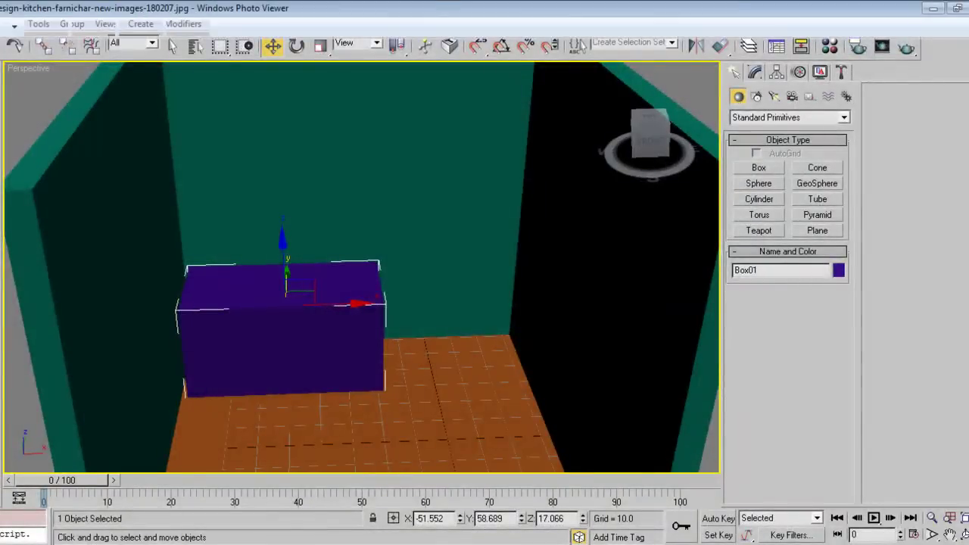
pyautogui.hotkey('alt', 'Tab')
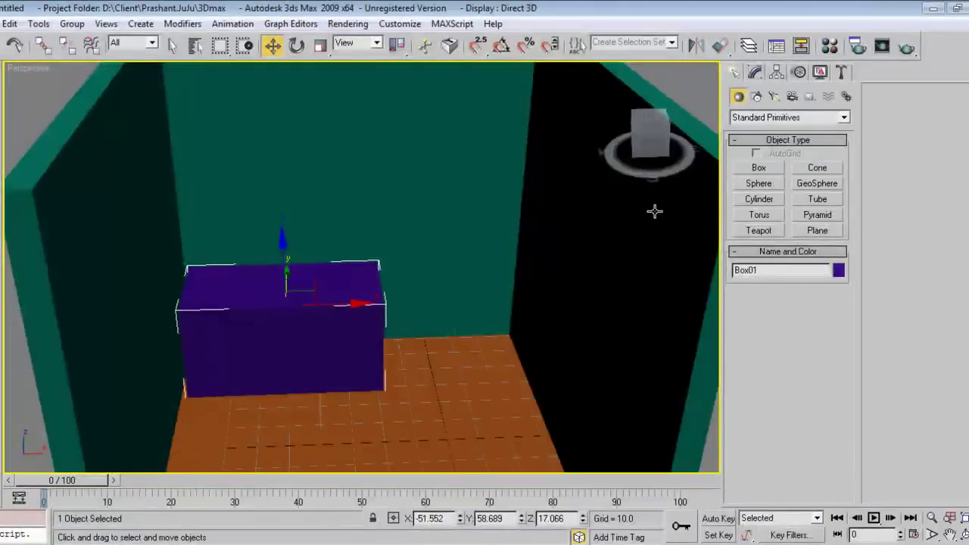
pyautogui.click(756, 74)
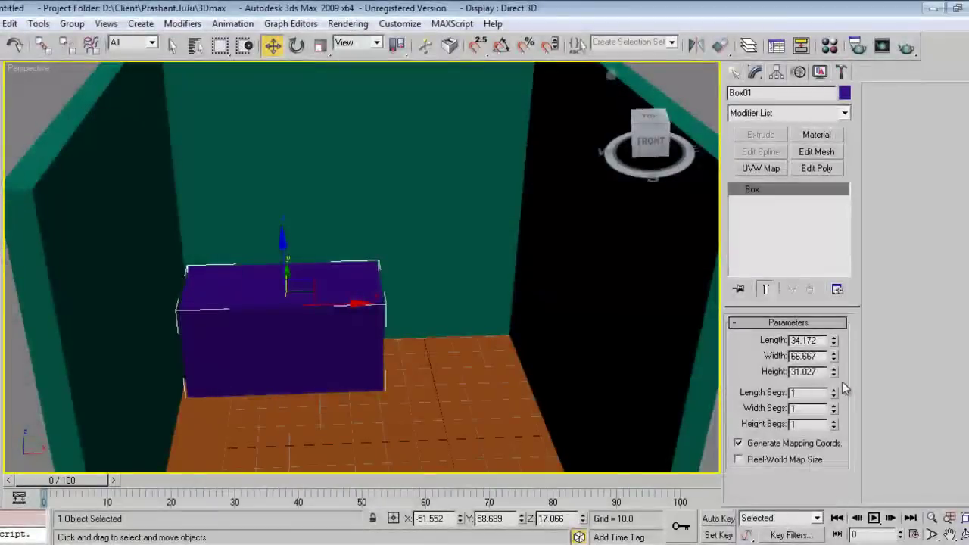
pyautogui.doubleClick(815, 372)
pyautogui.write('28')
pyautogui.press('Return')
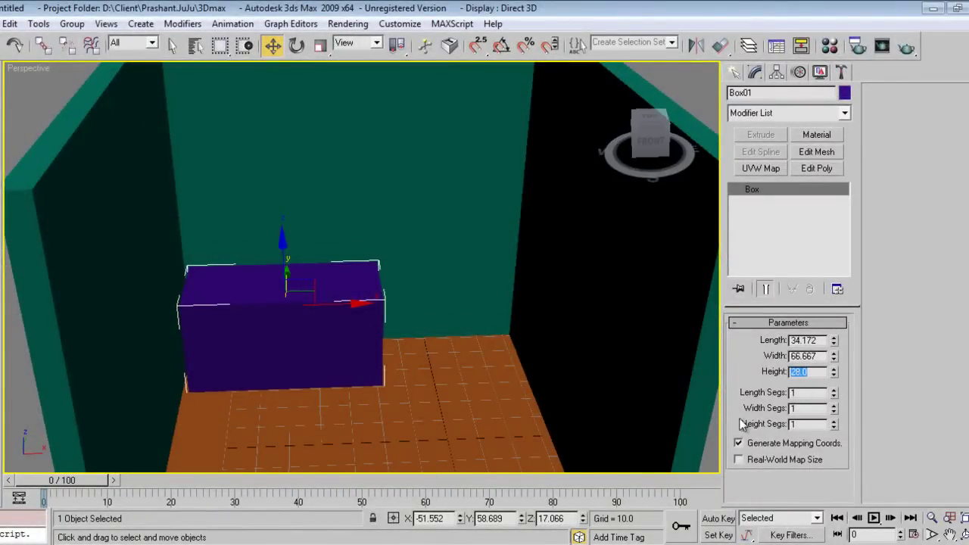
# Set the cabinet box's width to 65 and length to 32, shifting it slightly closer to the left wall.
pyautogui.moveTo(821, 359); pyautogui.dragTo(747, 377)
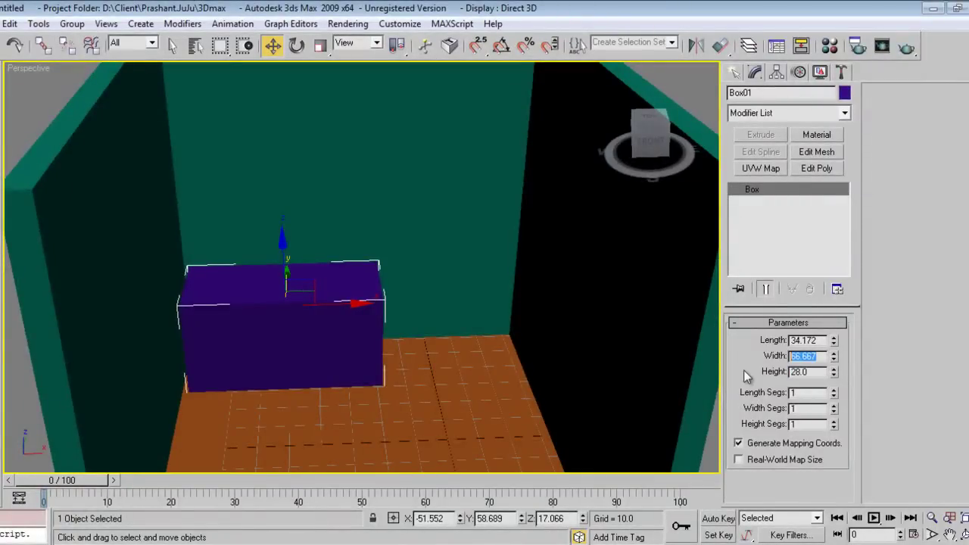
pyautogui.write('5')
pyautogui.press('Return')
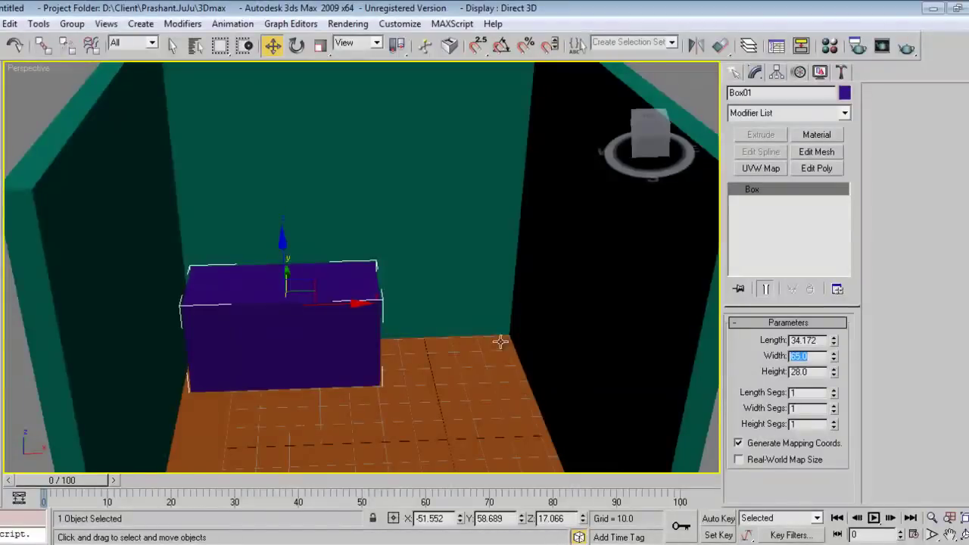
pyautogui.moveTo(361, 315); pyautogui.dragTo(354, 314)
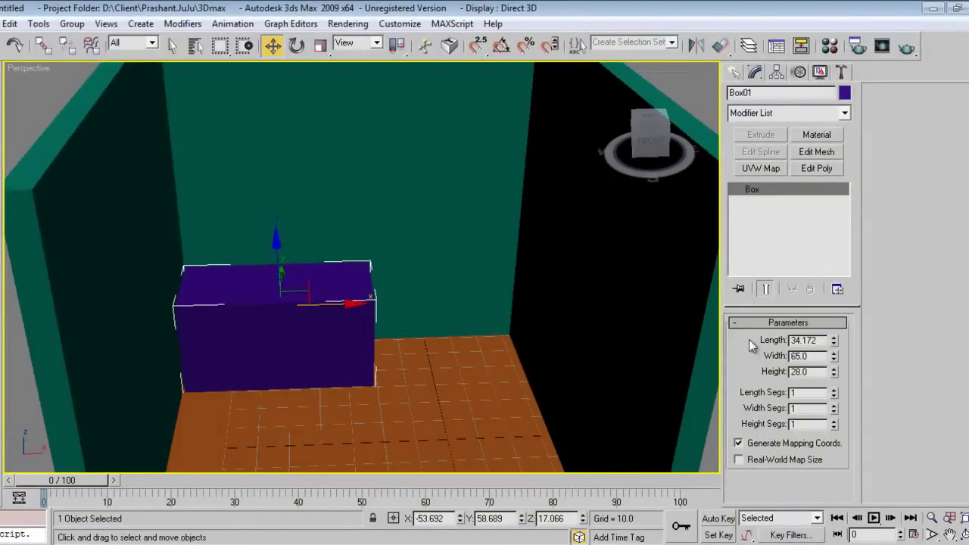
pyautogui.moveTo(819, 344); pyautogui.dragTo(749, 342)
pyautogui.write('32')
pyautogui.press('Return')
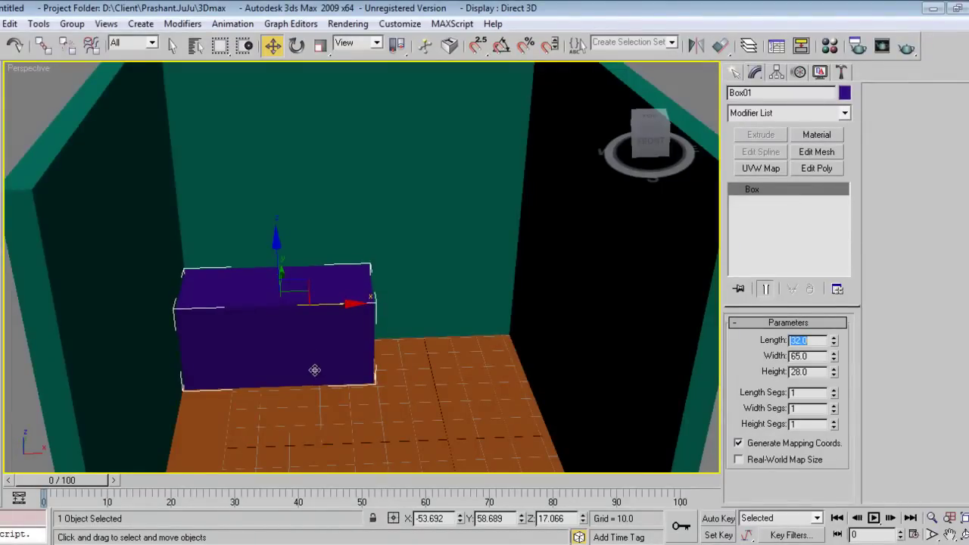
# Align the cabinet box with the back wall and snap its back-left corner to the room's inner corner in the Top view.
pyautogui.moveTo(314, 370)
pyautogui.keyDown('alt'); pyautogui.mouseDown(button='middle')
pyautogui.moveTo(340, 361)
pyautogui.moveTo(350, 379)
pyautogui.moveTo(275, 385)
pyautogui.moveTo(296, 387)
pyautogui.moveTo(299, 366)
pyautogui.moveTo(303, 383)
pyautogui.mouseUp(button='middle'); pyautogui.keyUp('alt')
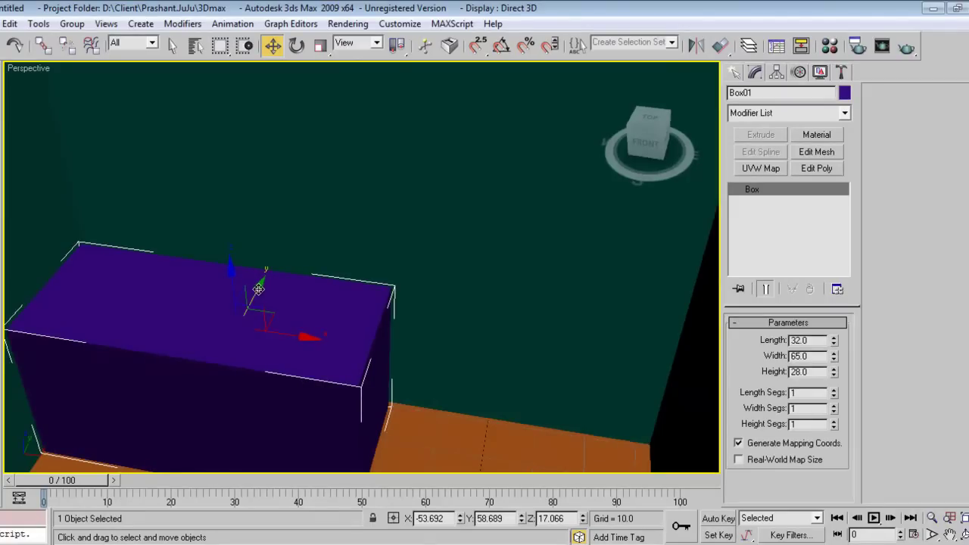
pyautogui.moveTo(258, 288); pyautogui.dragTo(257, 313)
pyautogui.press('t')
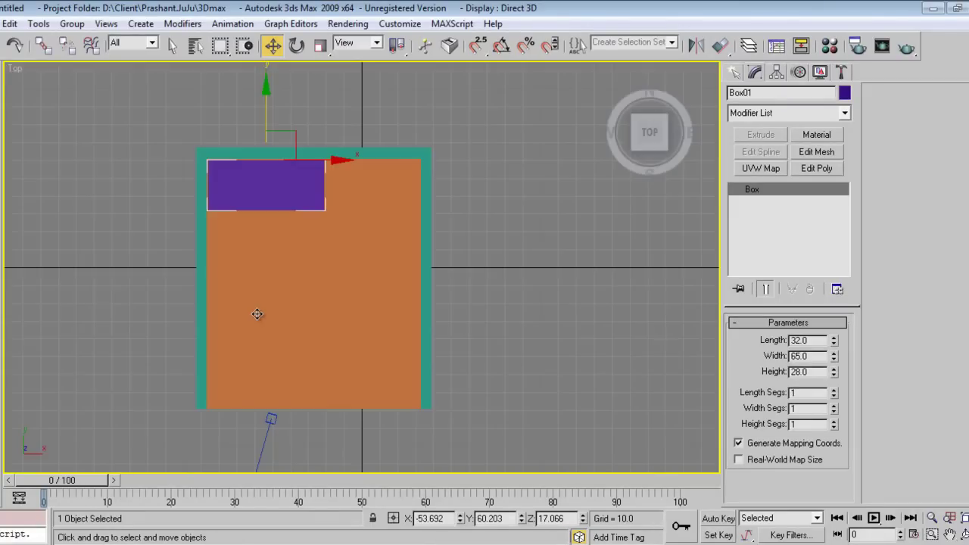
pyautogui.press('z')
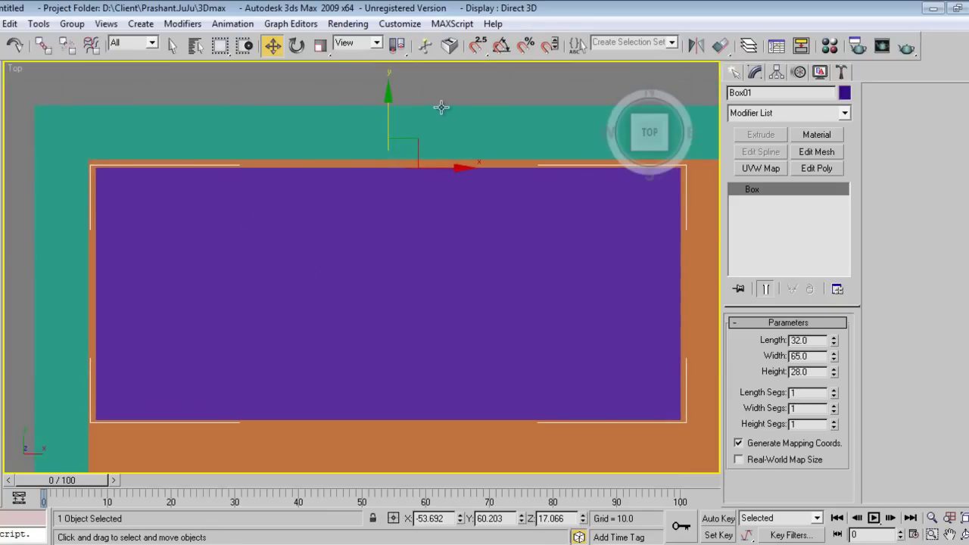
pyautogui.click(478, 48)
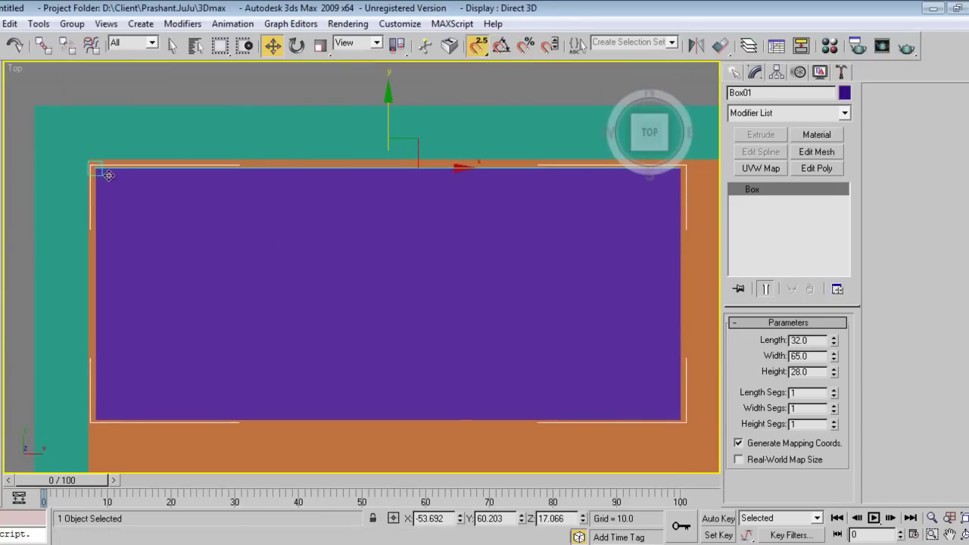
pyautogui.moveTo(97, 169); pyautogui.dragTo(90, 160)
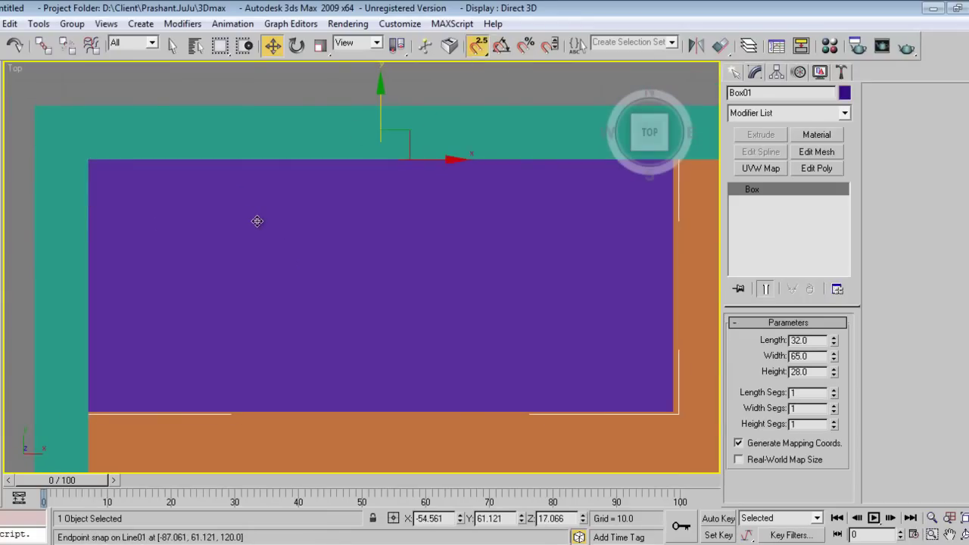
# Divide the cabinet box into 3 width segments in the Perspective view.
pyautogui.press('p')
pyautogui.keyDown('alt'); pyautogui.moveTo(269, 316); pyautogui.dragTo(282, 296, button='middle'); pyautogui.keyUp('alt')
pyautogui.scroll(-4, 275, 248)
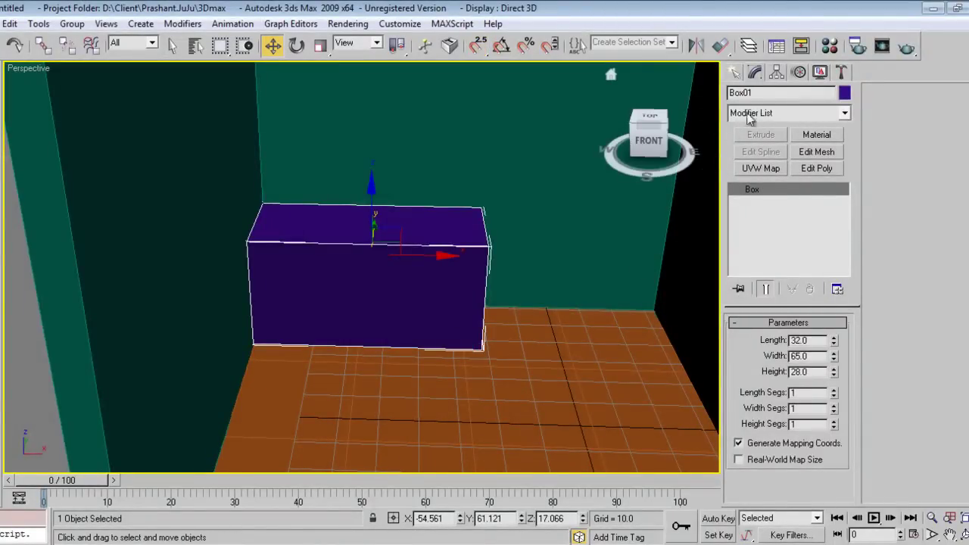
pyautogui.click(833, 405)
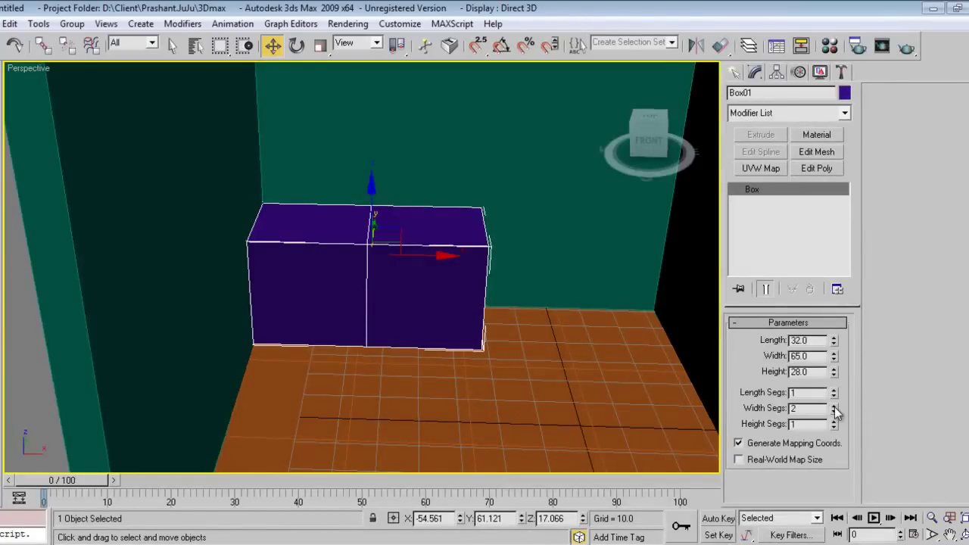
pyautogui.click(835, 406)
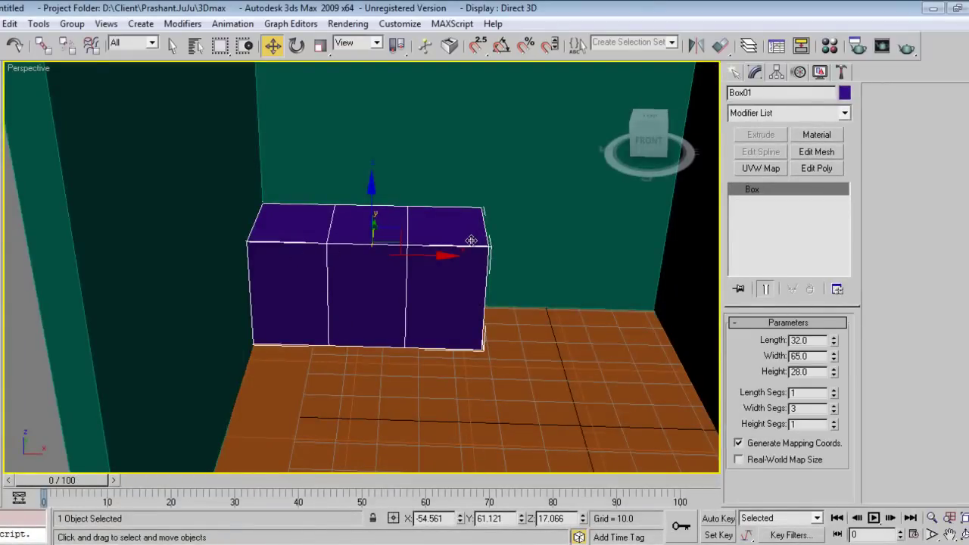
pyautogui.scroll(5, 447, 296)
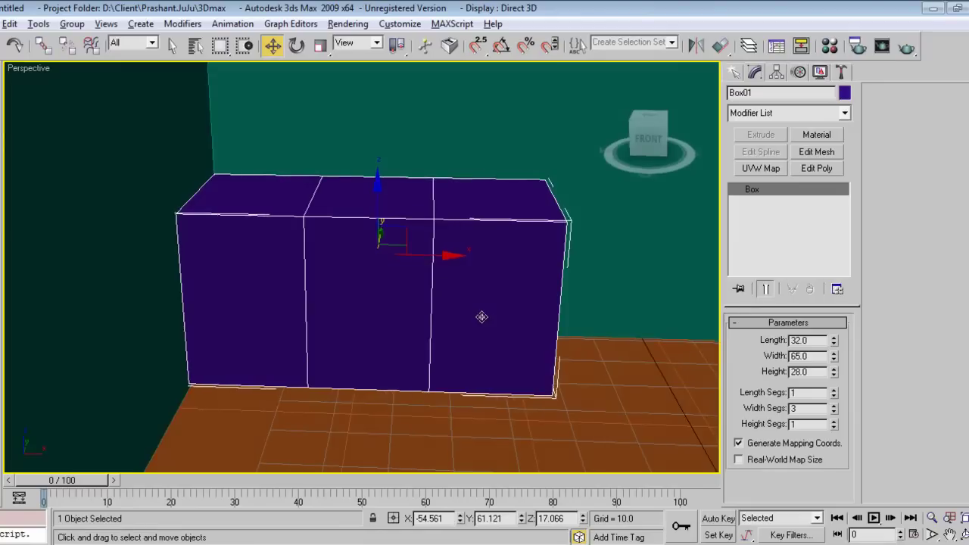
pyautogui.scroll(-5, 433, 359)
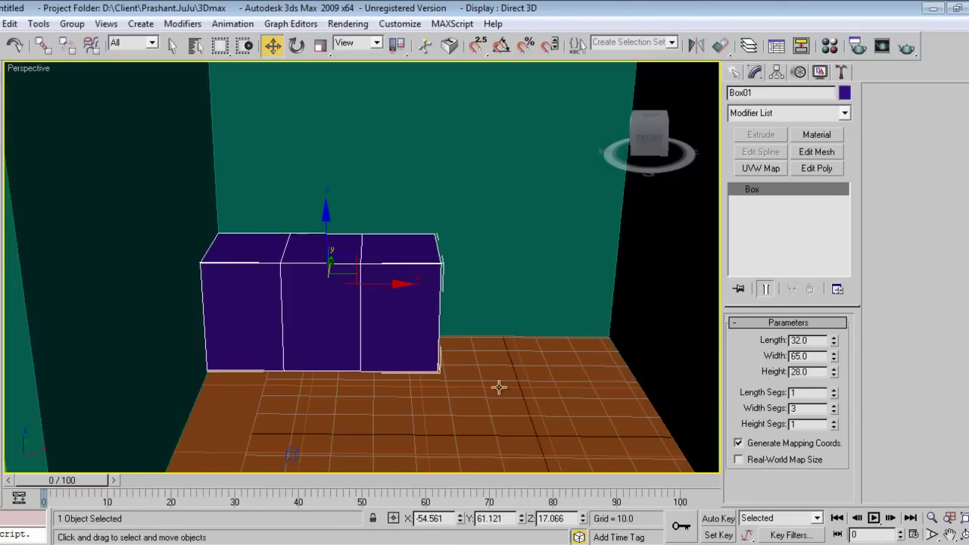
pyautogui.scroll(-1, 452, 372)
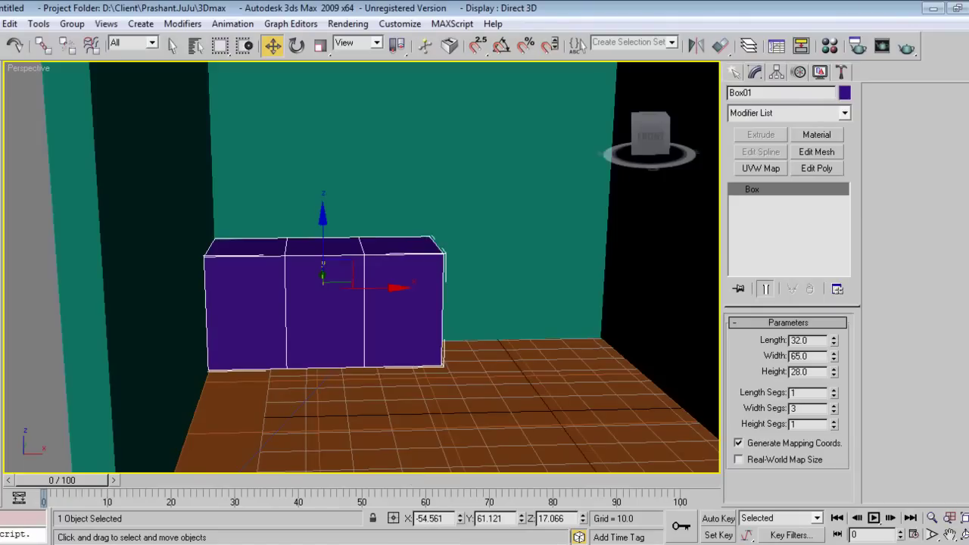
# Check the reference photo again and apply an Edit Poly modifier to the cabinet box.
pyautogui.moveTo(457, 544)
pyautogui.click(424, 544)
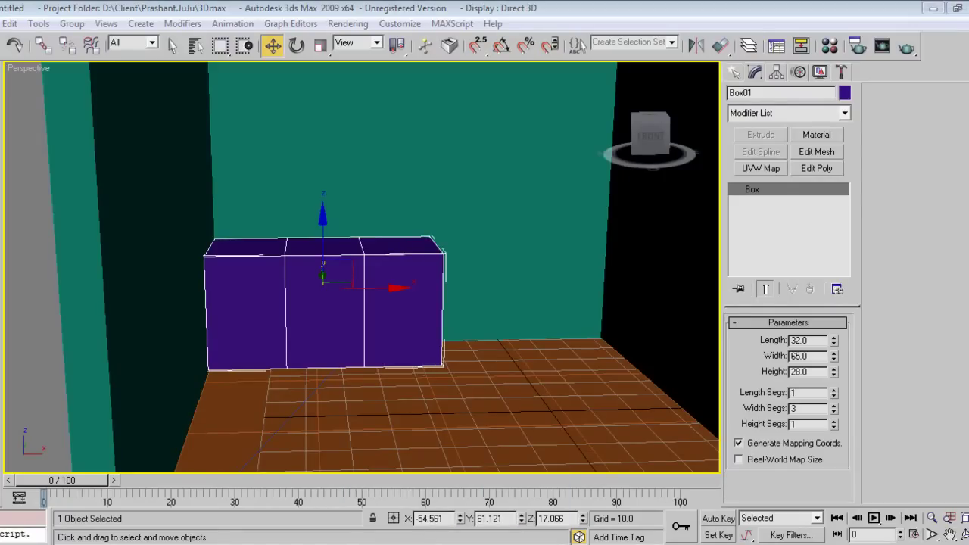
pyautogui.hotkey('alt', 'Tab')
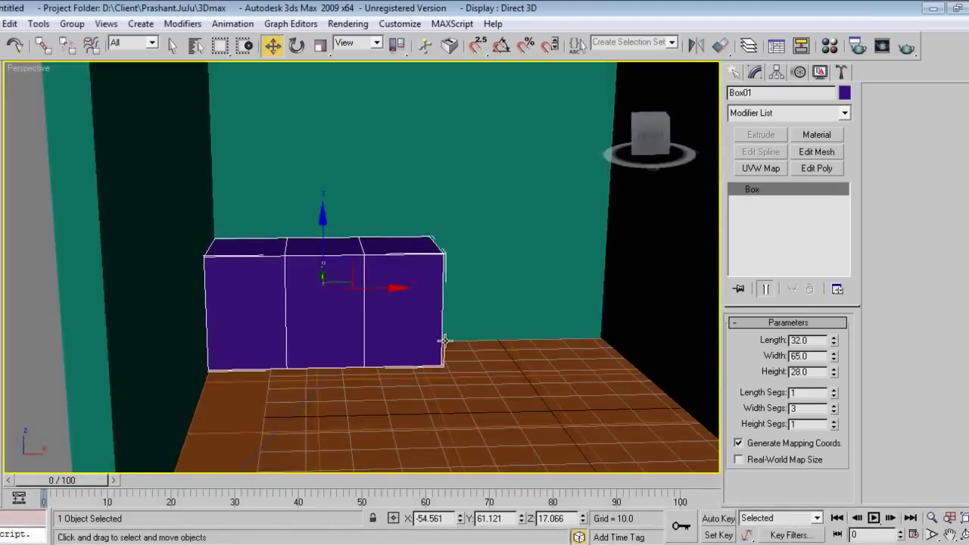
pyautogui.click(734, 72)
pyautogui.click(755, 75)
pyautogui.click(816, 168)
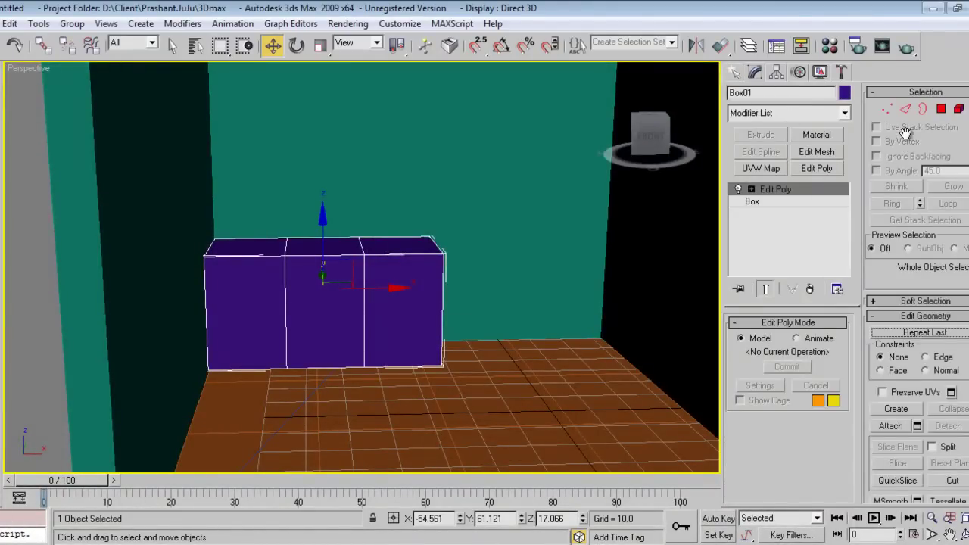
# Select the full edge loops of the two vertical dividing edges on the cabinet box.
pyautogui.click(906, 110)
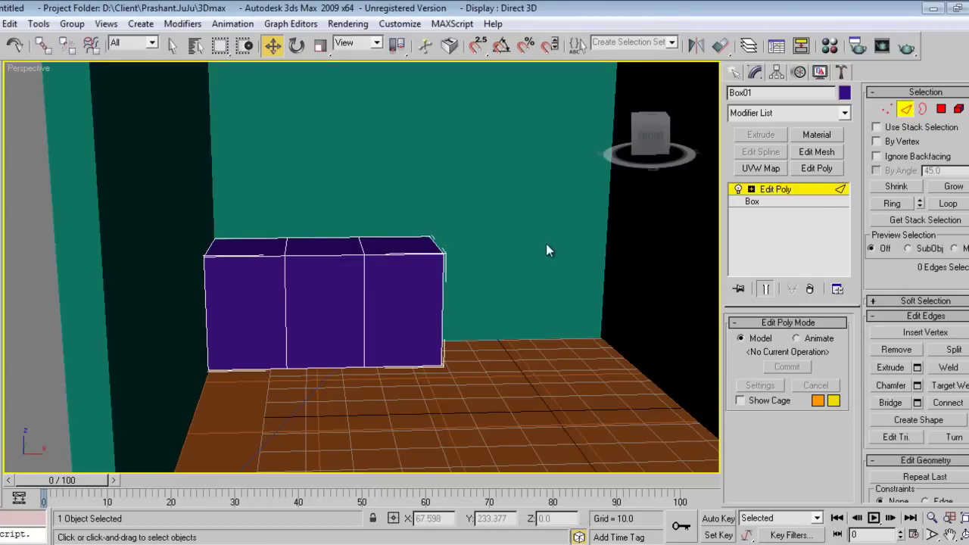
pyautogui.click(364, 262)
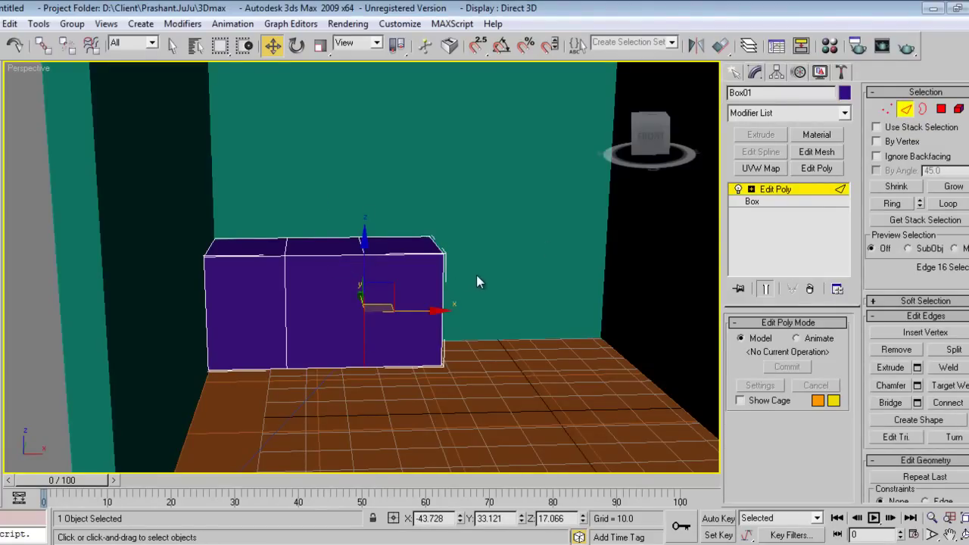
pyautogui.keyDown('ctrl'); pyautogui.click(287, 267); pyautogui.keyUp('ctrl')
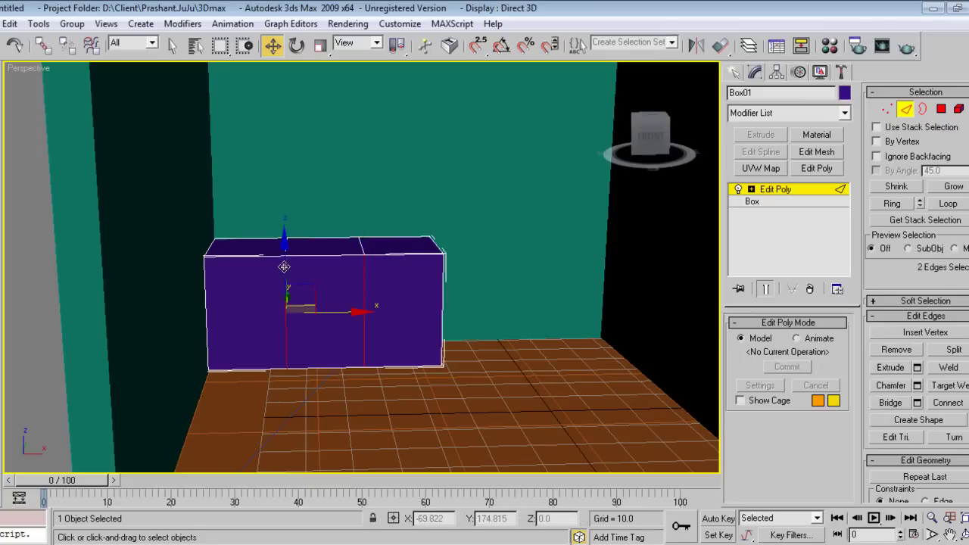
pyautogui.click(948, 203)
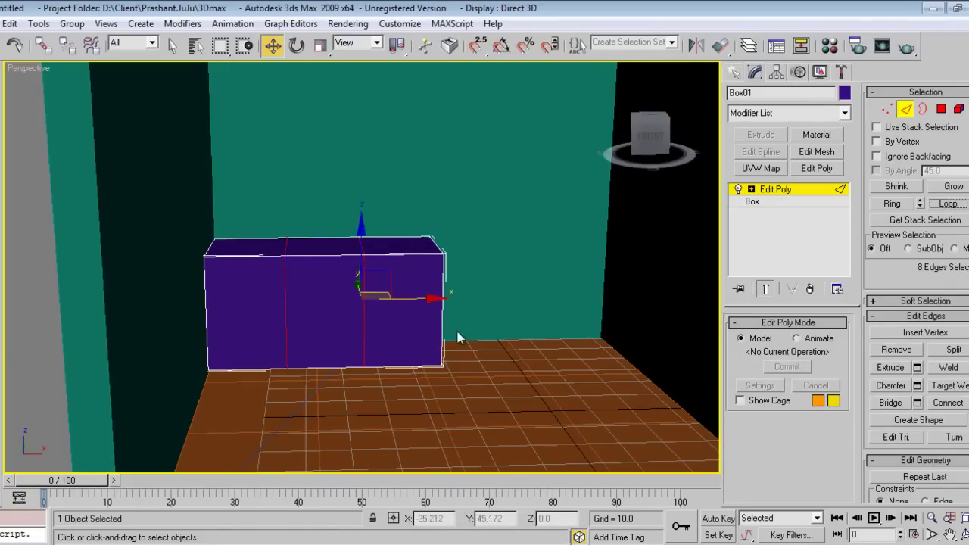
# Chamfer the selected edge loops by 0.21 with 1 segment.
pyautogui.moveTo(882, 279); pyautogui.dragTo(882, 185)
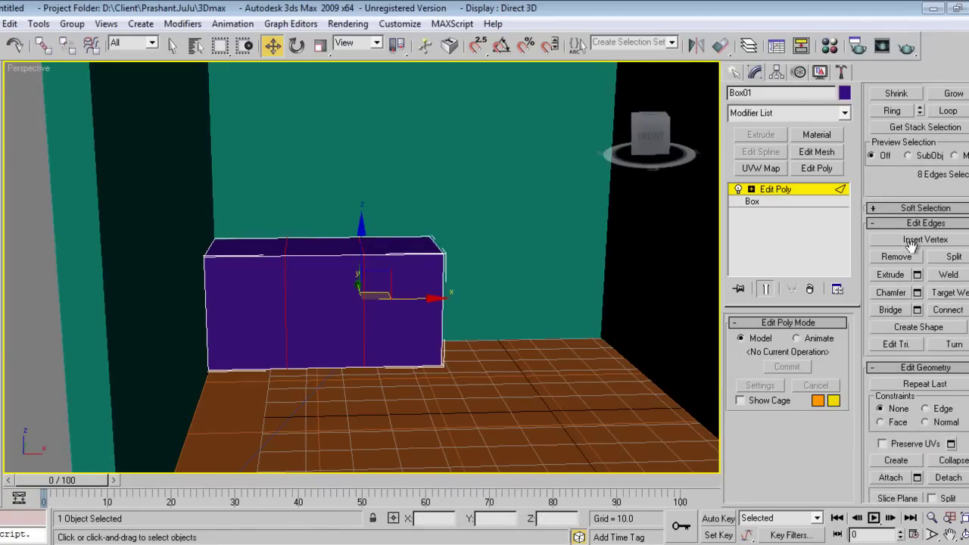
pyautogui.click(918, 293)
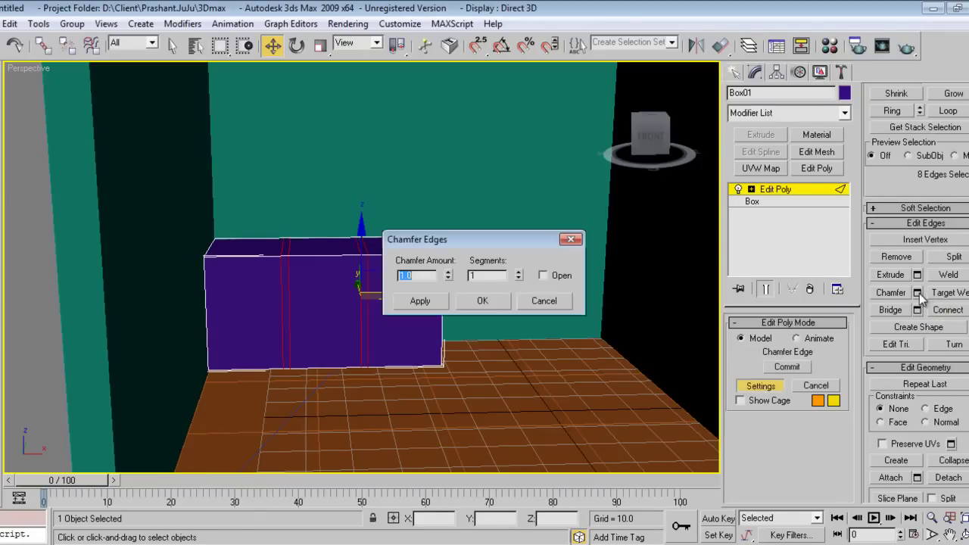
pyautogui.moveTo(479, 239); pyautogui.dragTo(581, 224)
pyautogui.scroll(5, 389, 273)
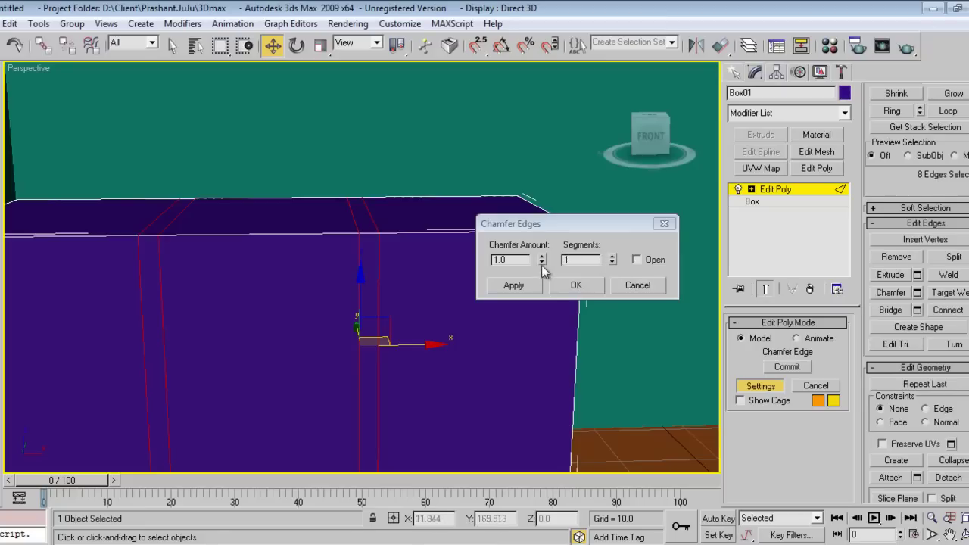
pyautogui.moveTo(541, 263); pyautogui.dragTo(553, 316)
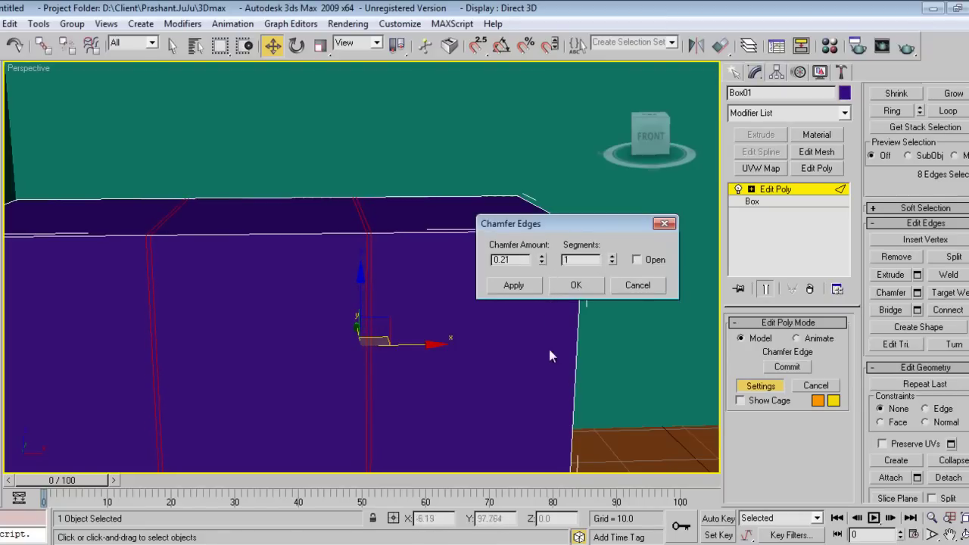
pyautogui.click(574, 286)
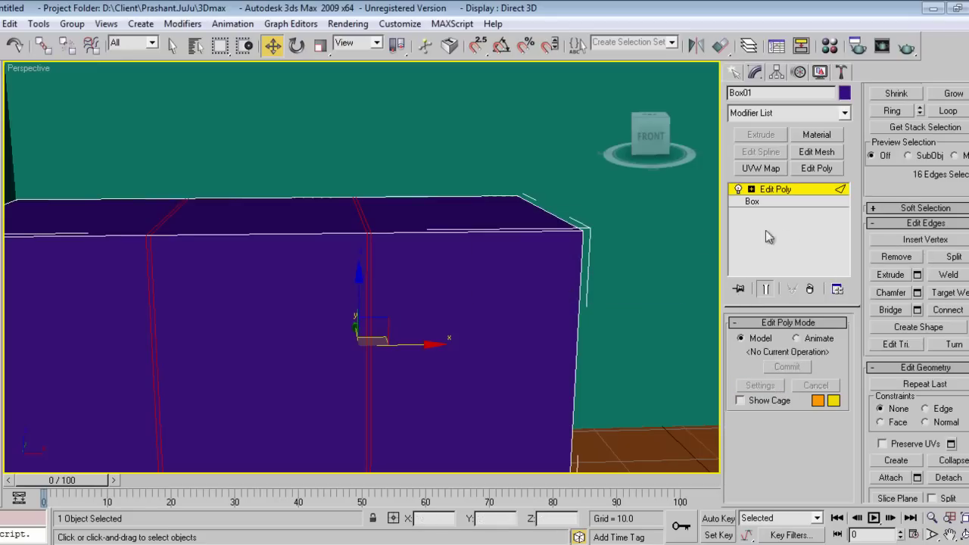
# Leave edge editing on the cabinet box and select the room walls instead to inspect the chamfered dividing lines.
pyautogui.scroll(2, 449, 246)
pyautogui.moveTo(360, 291); pyautogui.dragTo(479, 311, button='middle')
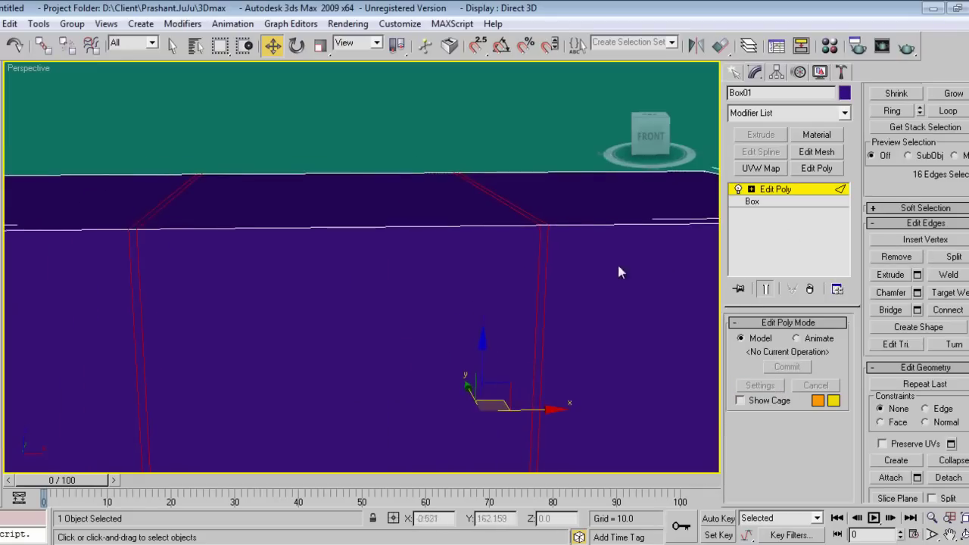
pyautogui.click(752, 190)
pyautogui.click(777, 214)
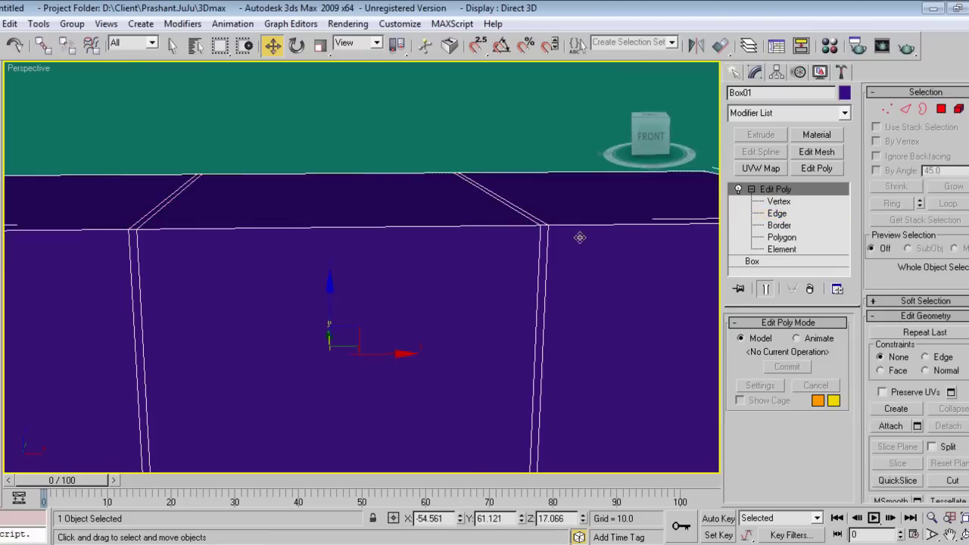
pyautogui.click(556, 238)
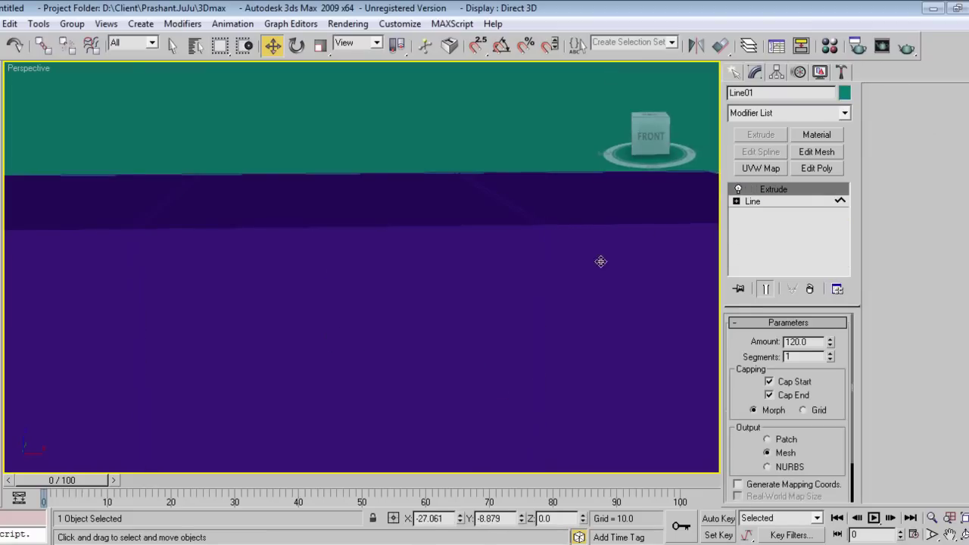
# Select the short cross edges of both chamfered dividing strips on the cabinet box and expand the selection with Ring.
pyautogui.press('F3')
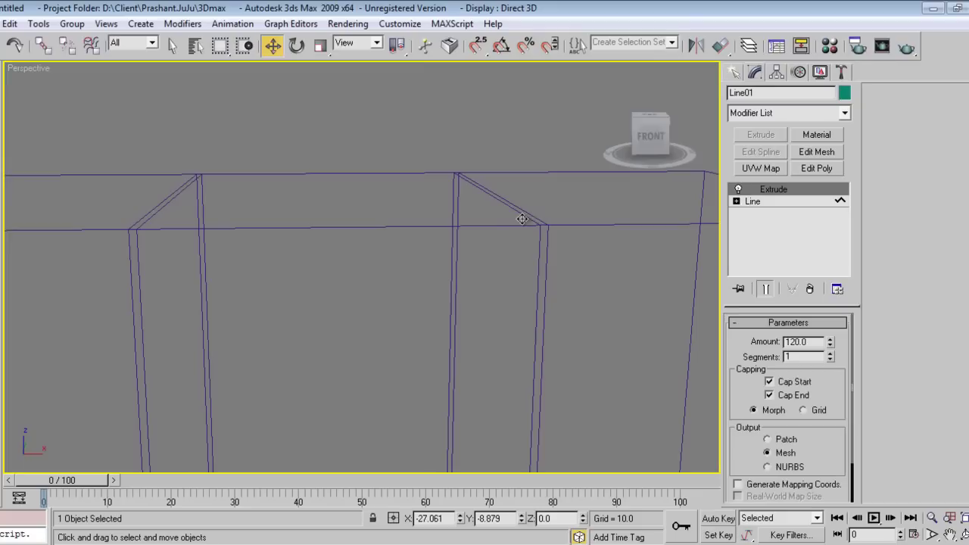
pyautogui.click(525, 230)
pyautogui.click(777, 213)
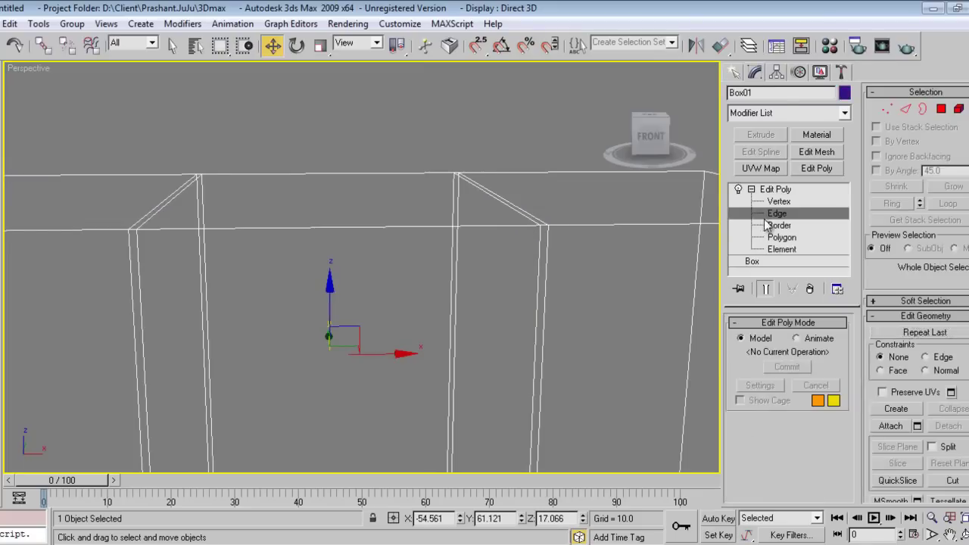
pyautogui.click(544, 225)
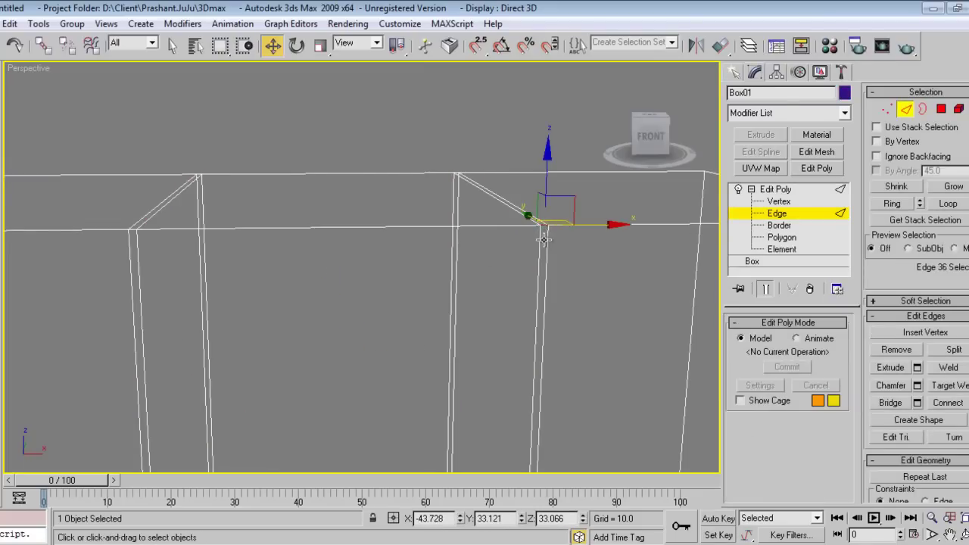
pyautogui.click(132, 232)
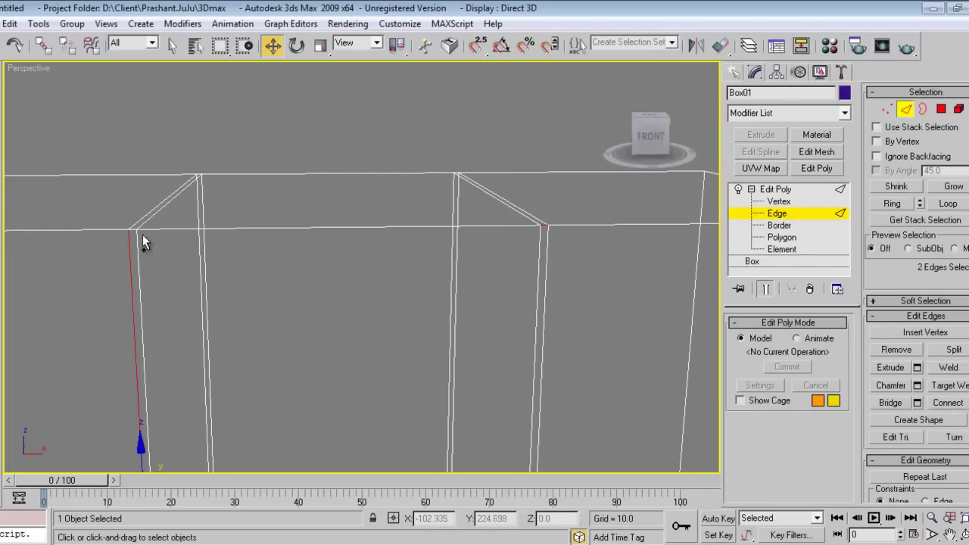
pyautogui.hotkey('ctrl', 'z')
pyautogui.click(135, 241)
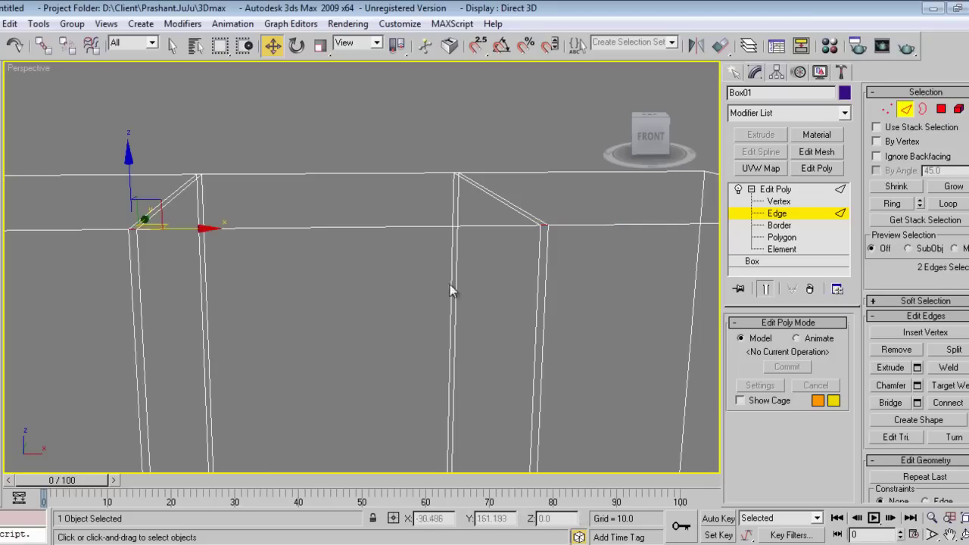
pyautogui.click(893, 204)
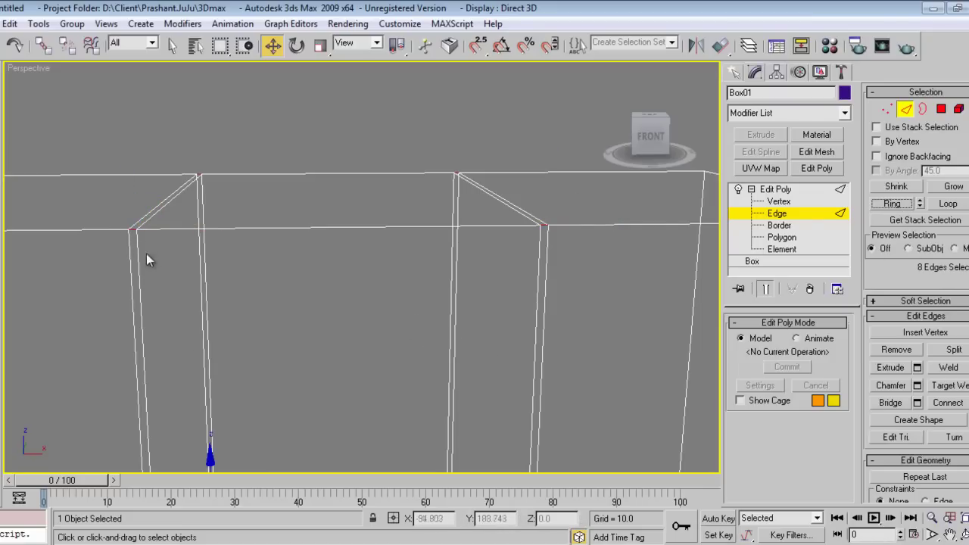
pyautogui.press('F3')
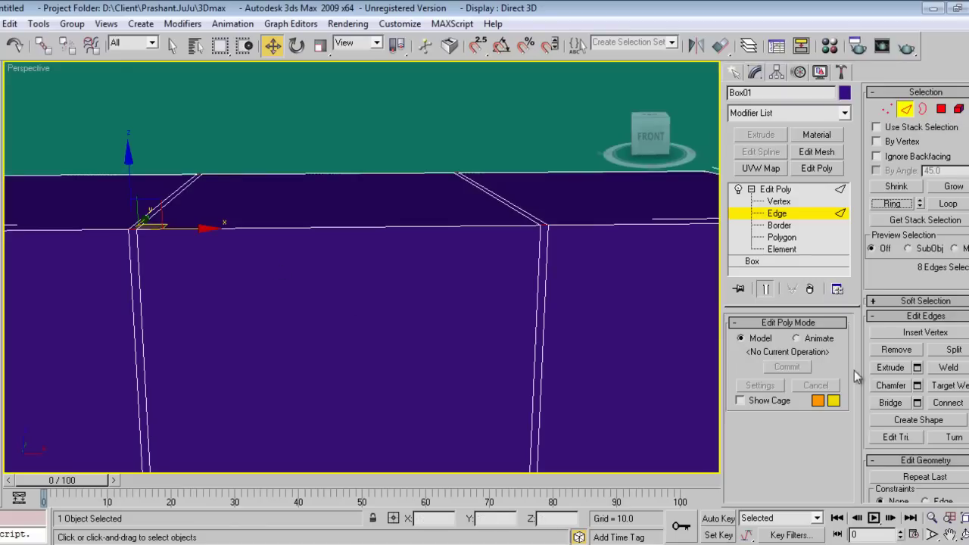
# Select the strip polygons from those edges and set up an inward extrusion of -0.29 using Local Normal.
pyautogui.click(941, 110)
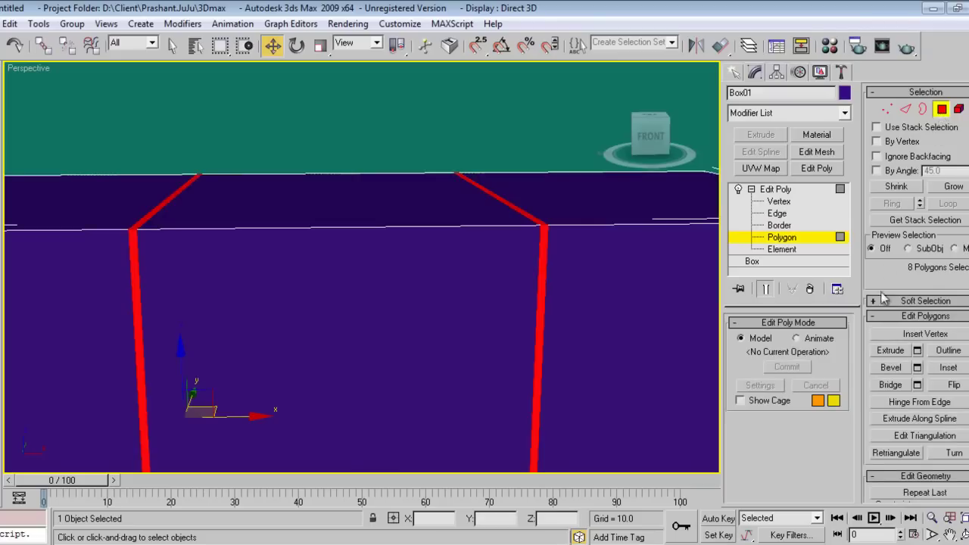
pyautogui.click(918, 351)
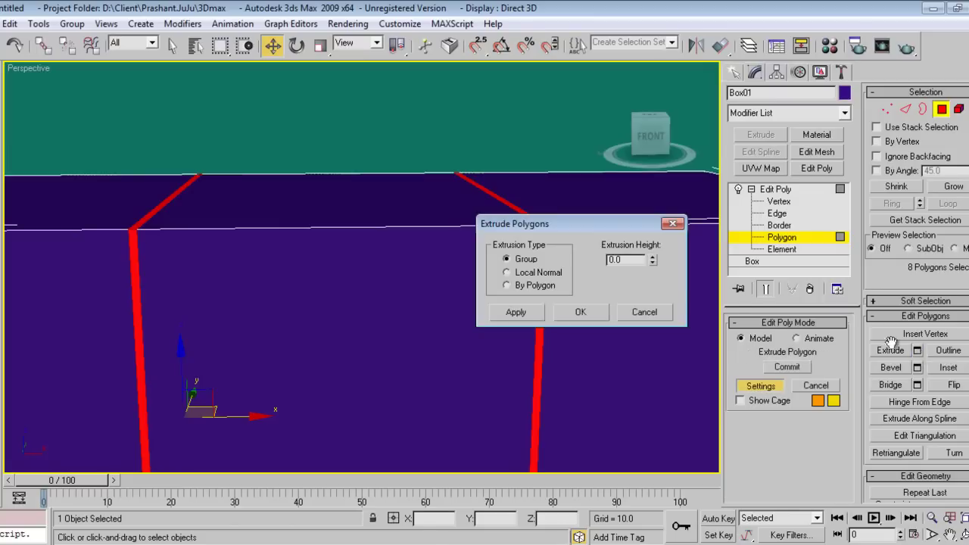
pyautogui.moveTo(653, 262); pyautogui.dragTo(655, 289)
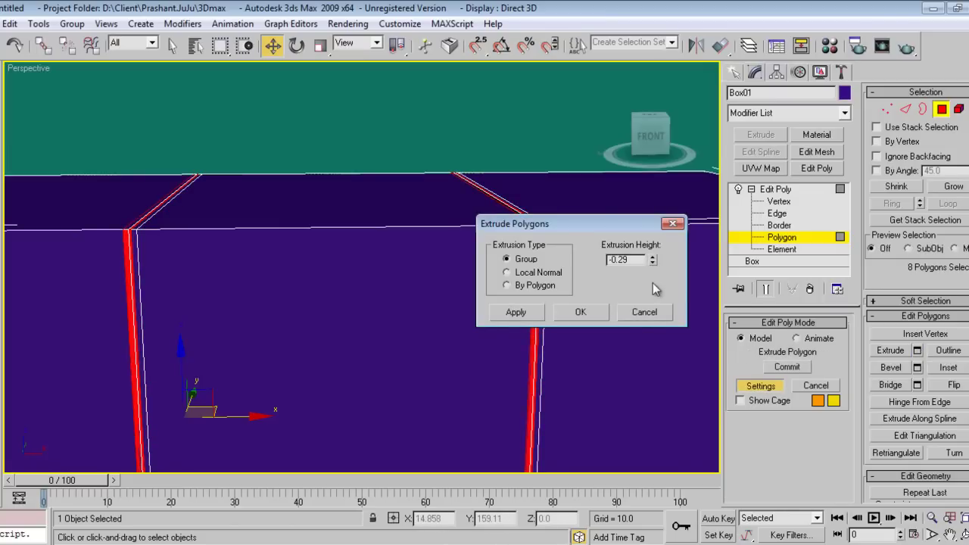
pyautogui.click(507, 273)
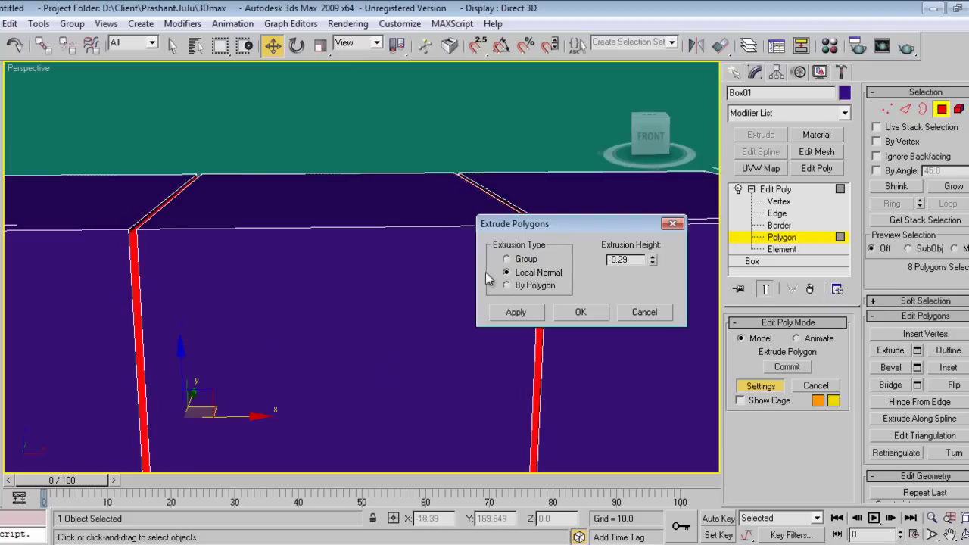
pyautogui.moveTo(525, 225); pyautogui.dragTo(641, 196)
pyautogui.keyDown('alt'); pyautogui.moveTo(550, 312); pyautogui.dragTo(396, 326, button='middle'); pyautogui.keyUp('alt')
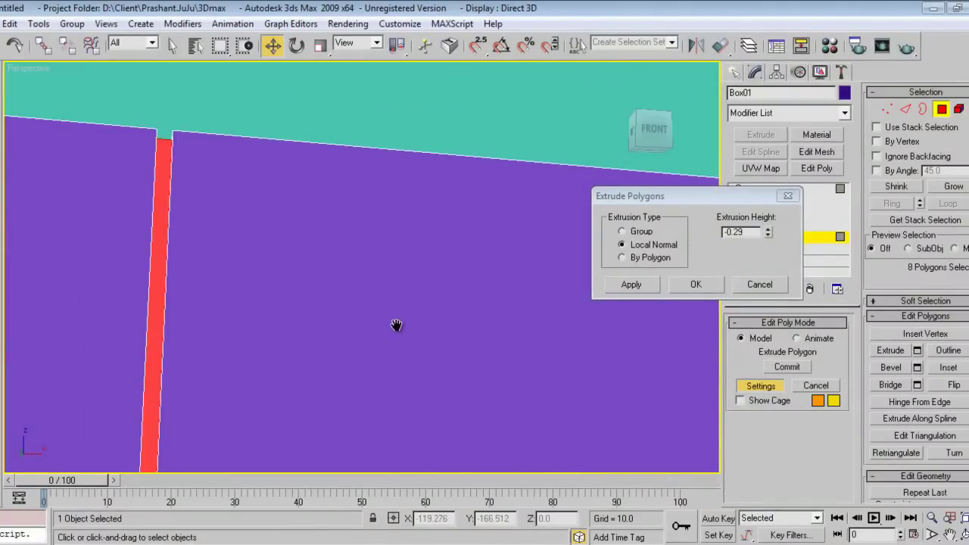
# Try extrusion heights of -0.16, -2 and -0.141 for the dividing grooves.
pyautogui.moveTo(770, 235); pyautogui.dragTo(768, 220)
pyautogui.moveTo(342, 244)
pyautogui.keyDown('alt'); pyautogui.mouseDown(button='middle')
pyautogui.moveTo(256, 292)
pyautogui.moveTo(410, 290)
pyautogui.mouseUp(button='middle'); pyautogui.keyUp('alt')
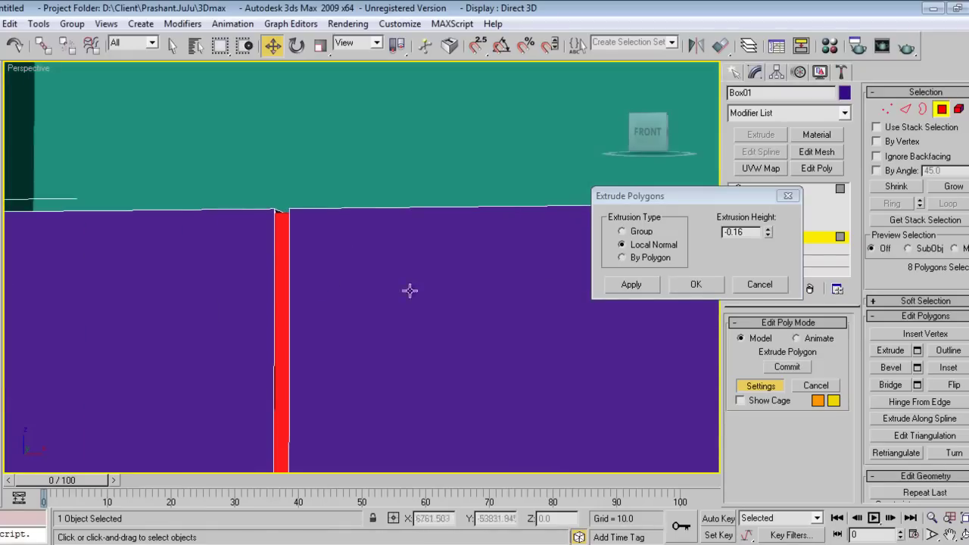
pyautogui.doubleClick(746, 233)
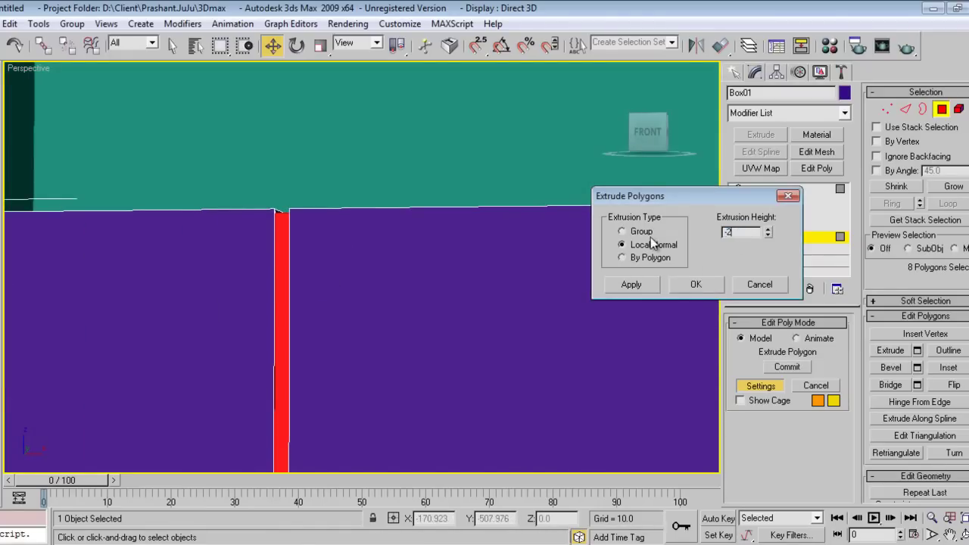
pyautogui.write('-2')
pyautogui.moveTo(720, 192); pyautogui.dragTo(693, 185)
pyautogui.click(741, 230)
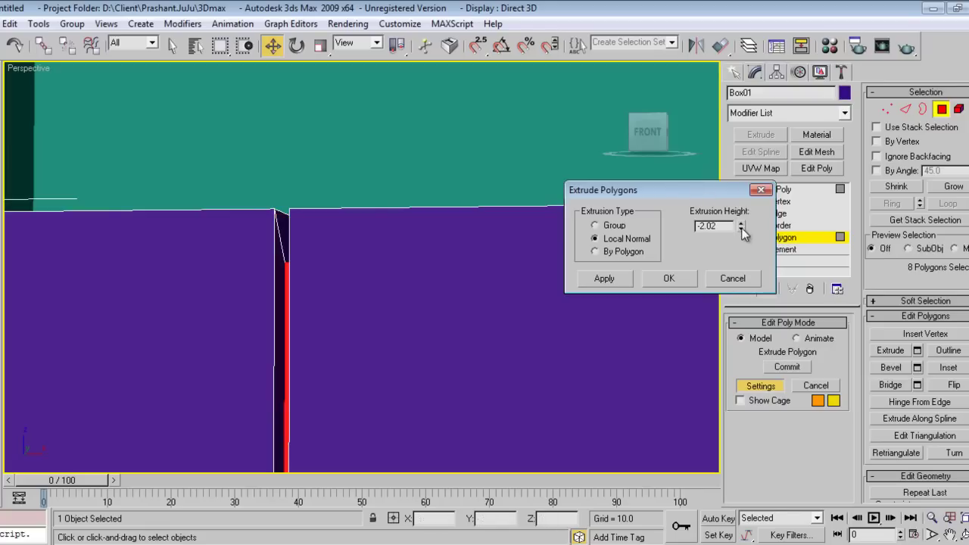
pyautogui.moveTo(742, 229); pyautogui.dragTo(742, 153)
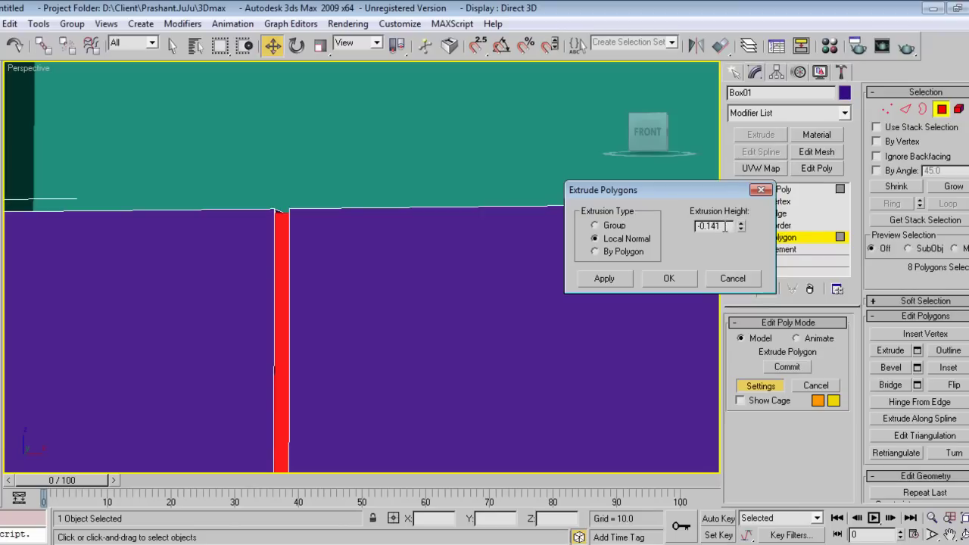
# Extrude the strip polygons by -0.191 along Local Normal and leave polygon editing.
pyautogui.keyDown('alt'); pyautogui.moveTo(517, 305); pyautogui.dragTo(346, 335, button='middle'); pyautogui.keyUp('alt')
pyautogui.moveTo(741, 231)
pyautogui.mouseDown()
pyautogui.moveTo(745, 291)
pyautogui.moveTo(743, 232)
pyautogui.mouseUp()
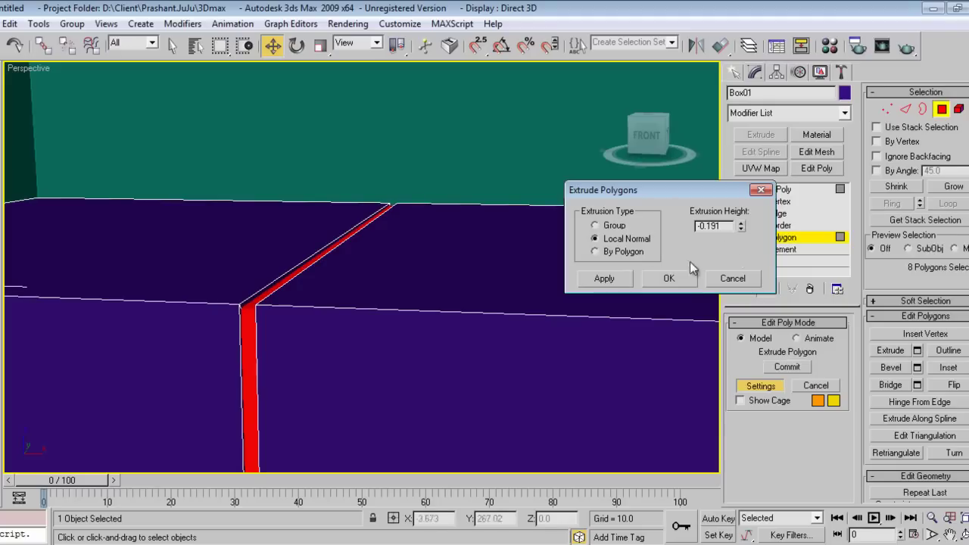
pyautogui.click(626, 250)
pyautogui.click(627, 239)
pyautogui.scroll(-2, 359, 300)
pyautogui.click(671, 278)
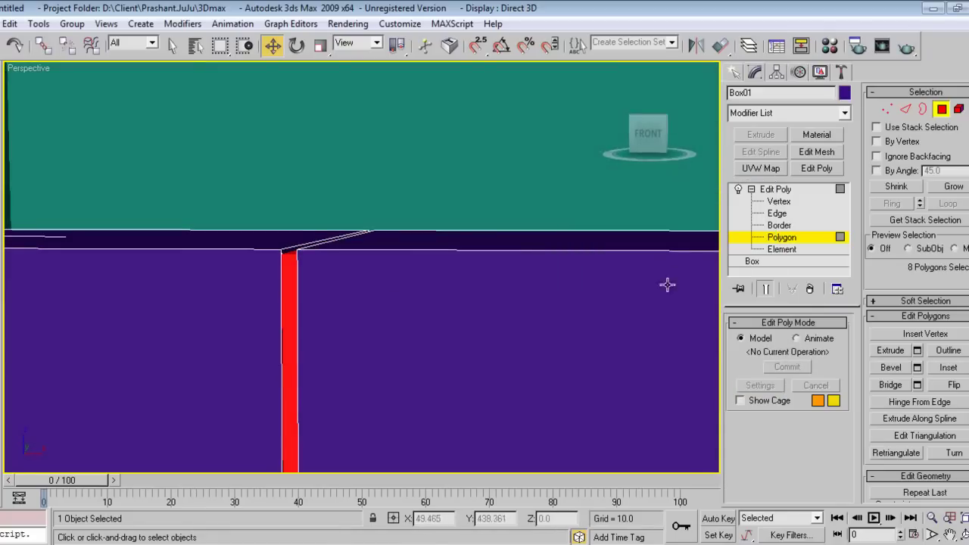
pyautogui.click(774, 189)
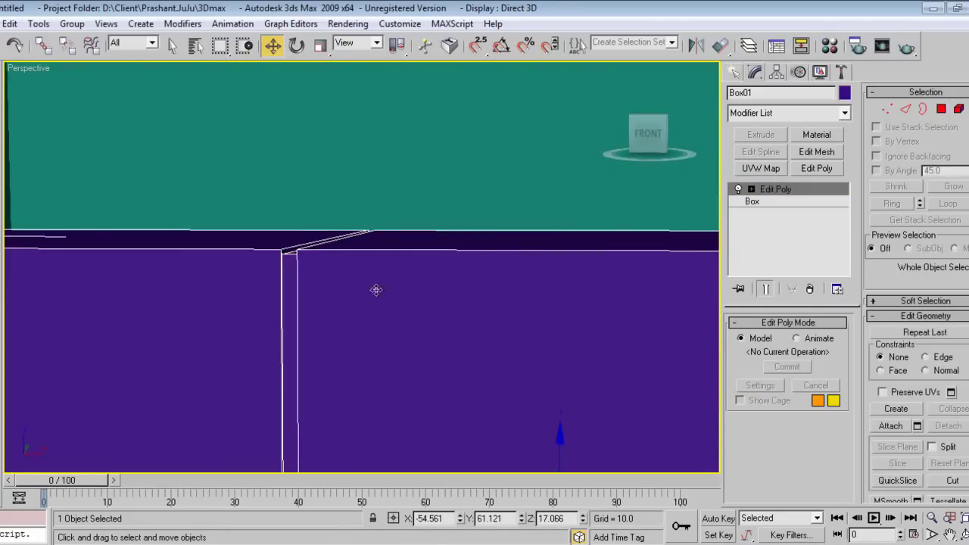
# Copy the grooved cabinet box along X to about 10.1 so the duplicate stands beside the original.
pyautogui.scroll(2, 232, 325)
pyautogui.scroll(2, 281, 367)
pyautogui.keyDown('alt'); pyautogui.moveTo(281, 366); pyautogui.dragTo(370, 394, button='middle'); pyautogui.keyUp('alt')
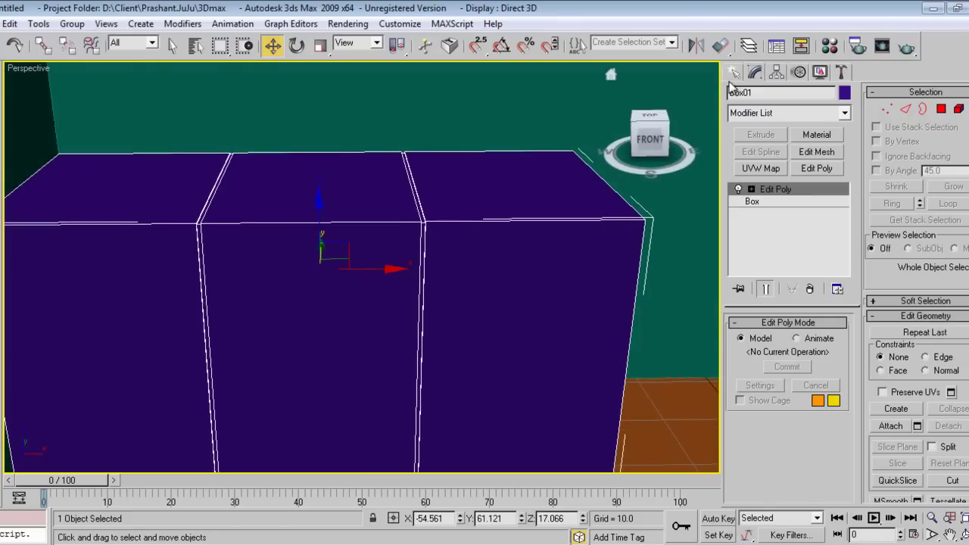
pyautogui.scroll(-4, 478, 309)
pyautogui.moveTo(478, 310); pyautogui.dragTo(412, 333, button='middle')
pyautogui.keyDown('alt'); pyautogui.moveTo(342, 312); pyautogui.dragTo(338, 293, button='middle'); pyautogui.keyUp('alt')
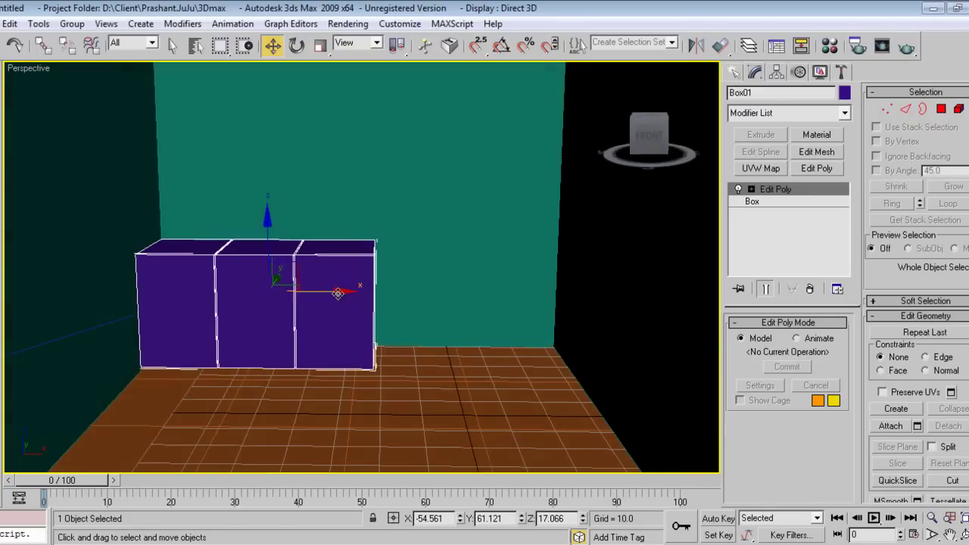
pyautogui.moveTo(338, 292)
pyautogui.keyDown('shift'); pyautogui.mouseDown()
pyautogui.moveTo(422, 292)
pyautogui.moveTo(554, 323)
pyautogui.mouseUp(); pyautogui.keyUp('shift')
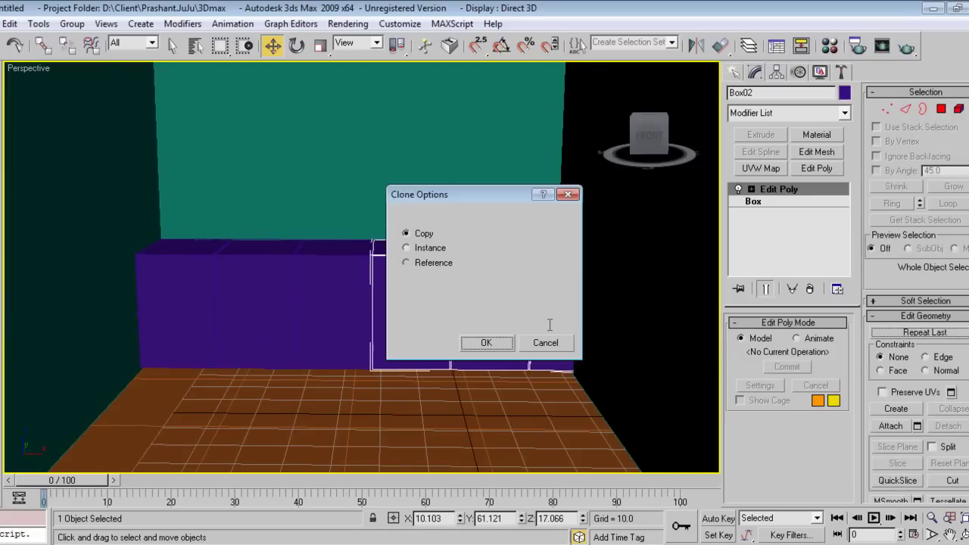
pyautogui.click(486, 344)
# Recess the copied cabinet toward the back wall to about Y 69.8, comparing its offset with the reference photo.
pyautogui.keyDown('alt'); pyautogui.moveTo(493, 350); pyautogui.dragTo(484, 314, button='middle'); pyautogui.keyUp('alt')
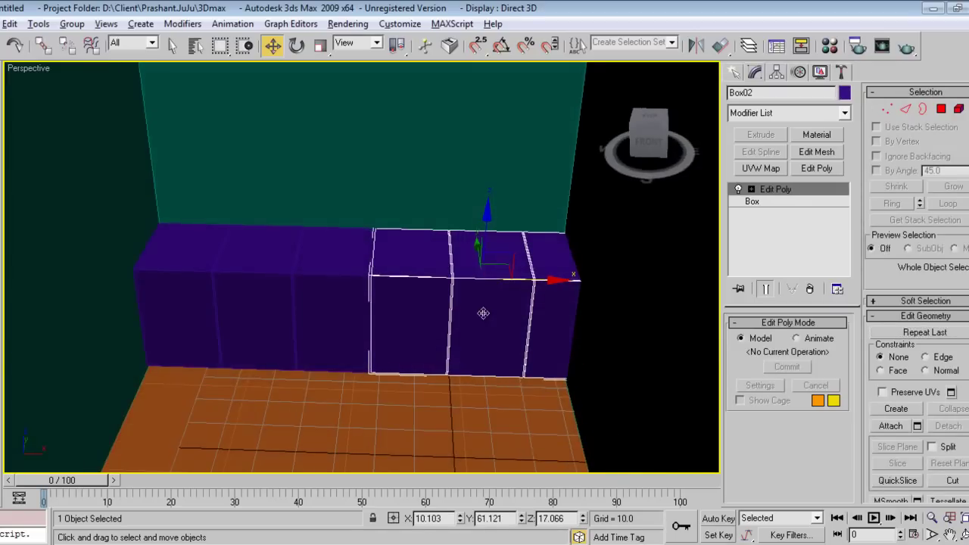
pyautogui.moveTo(471, 258); pyautogui.dragTo(472, 225)
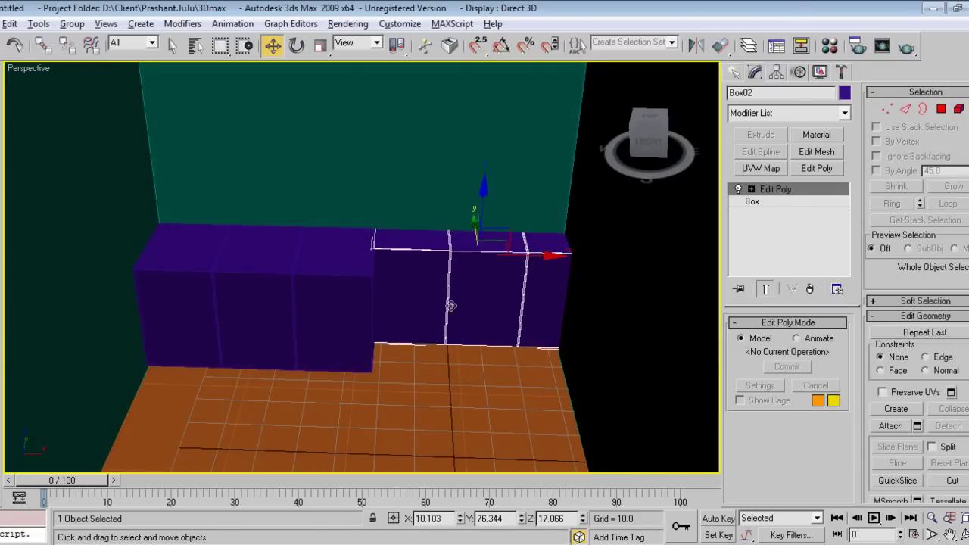
pyautogui.keyDown('alt'); pyautogui.moveTo(450, 327); pyautogui.dragTo(409, 463, button='middle'); pyautogui.keyUp('alt')
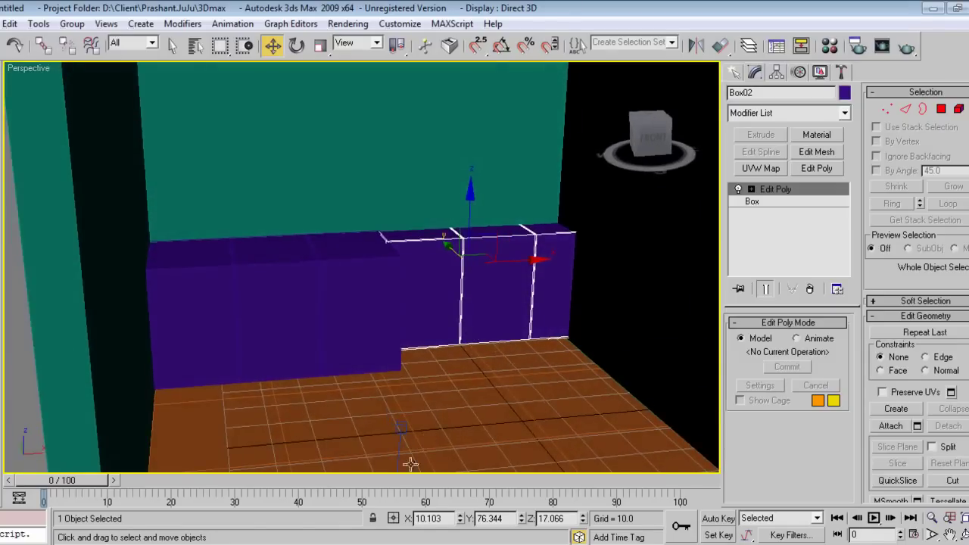
pyautogui.hotkey('alt', 'Tab')
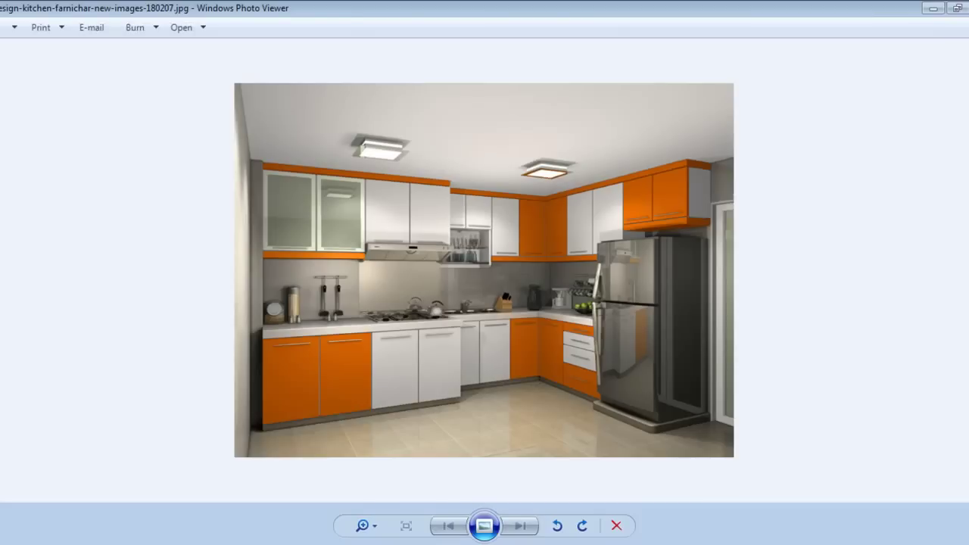
pyautogui.hotkey('alt', 'Tab')
pyautogui.keyDown('alt'); pyautogui.moveTo(465, 306); pyautogui.dragTo(410, 333, button='middle'); pyautogui.keyUp('alt')
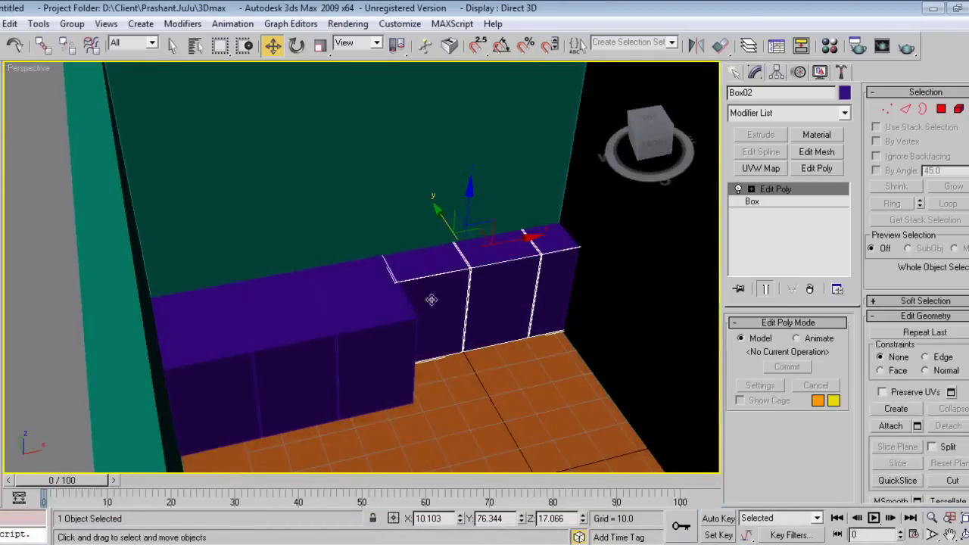
pyautogui.moveTo(444, 216); pyautogui.dragTo(452, 224)
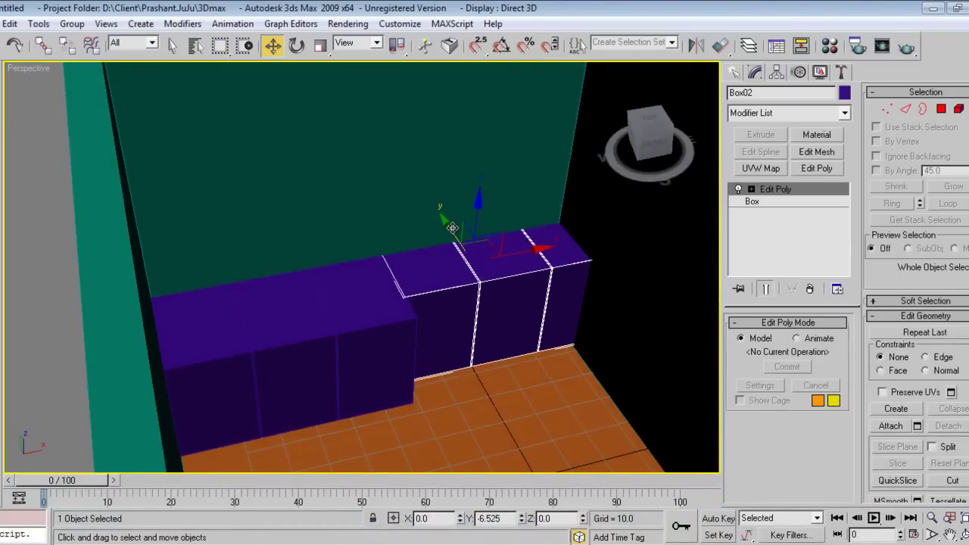
pyautogui.keyDown('alt'); pyautogui.moveTo(444, 321); pyautogui.dragTo(386, 286, button='middle'); pyautogui.keyUp('alt')
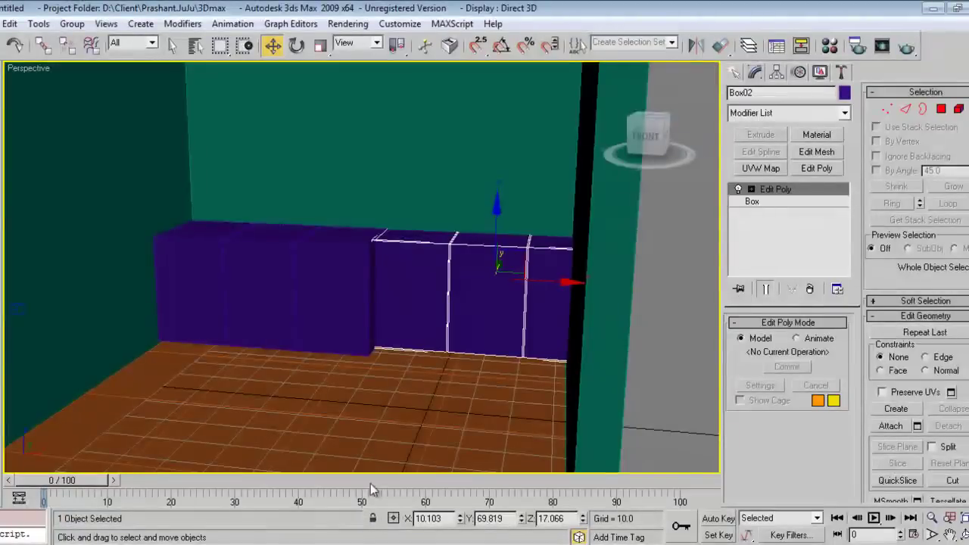
pyautogui.keyDown('alt'); pyautogui.moveTo(419, 349); pyautogui.dragTo(460, 342, button='middle'); pyautogui.keyUp('alt')
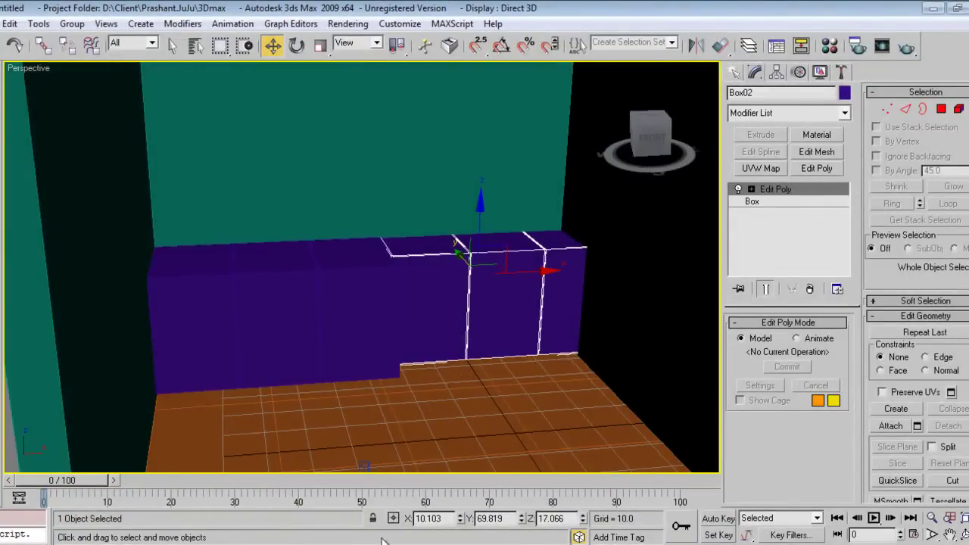
pyautogui.hotkey('alt', 'Tab')
pyautogui.hotkey('alt', 'Tab')
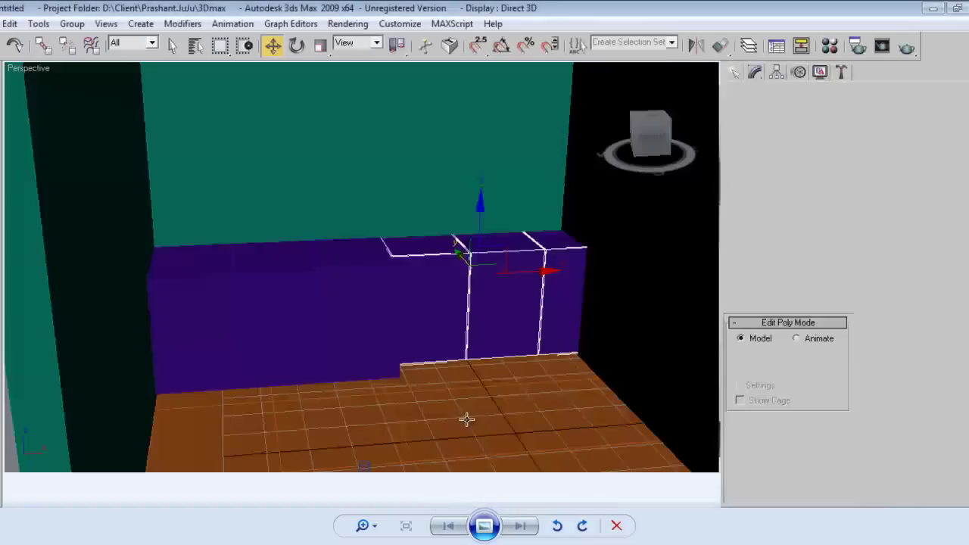
pyautogui.press('e')
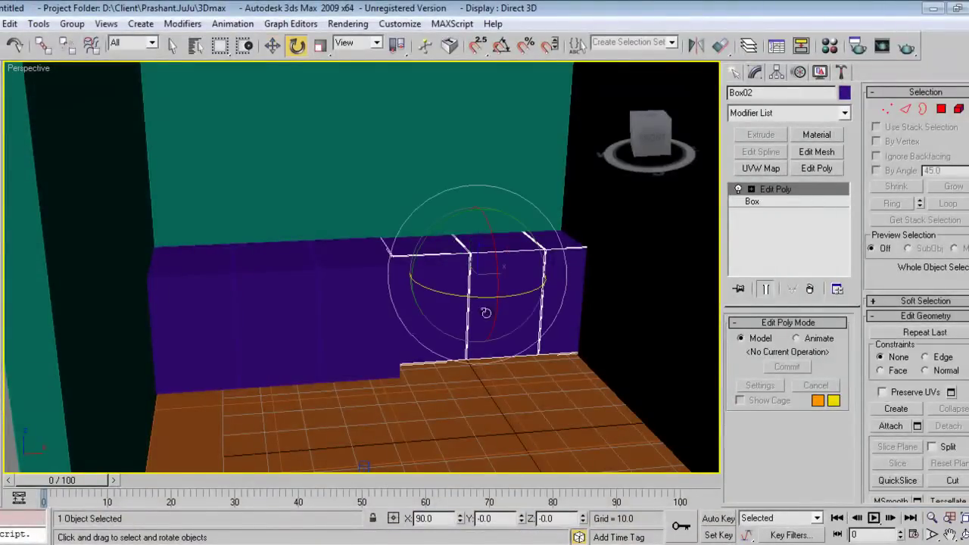
pyautogui.moveTo(536, 295)
pyautogui.keyDown('shift'); pyautogui.mouseDown()
pyautogui.moveTo(496, 310)
pyautogui.moveTo(494, 333)
pyautogui.mouseUp(); pyautogui.keyUp('shift')
pyautogui.click(545, 342)
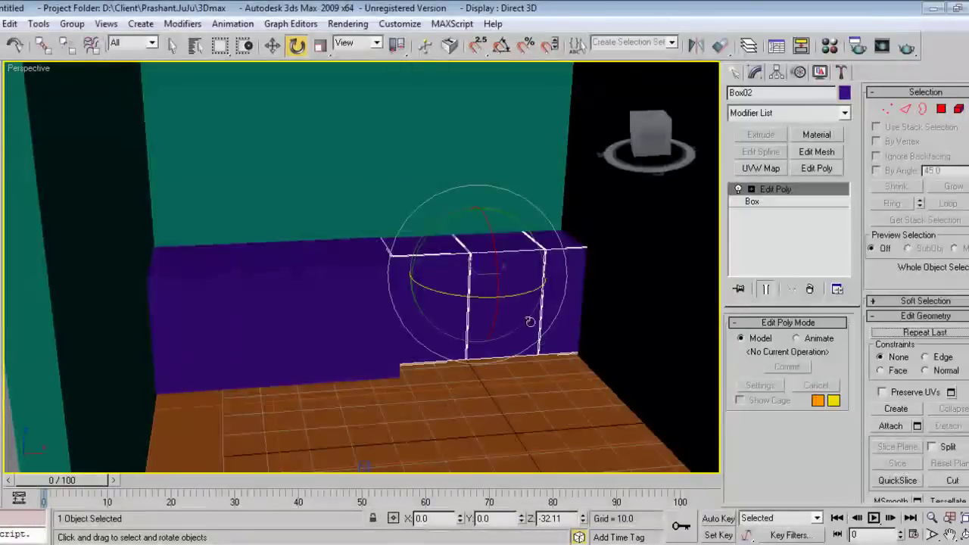
pyautogui.keyDown('shift'); pyautogui.moveTo(522, 293); pyautogui.dragTo(442, 326); pyautogui.keyUp('shift')
pyautogui.click(547, 344)
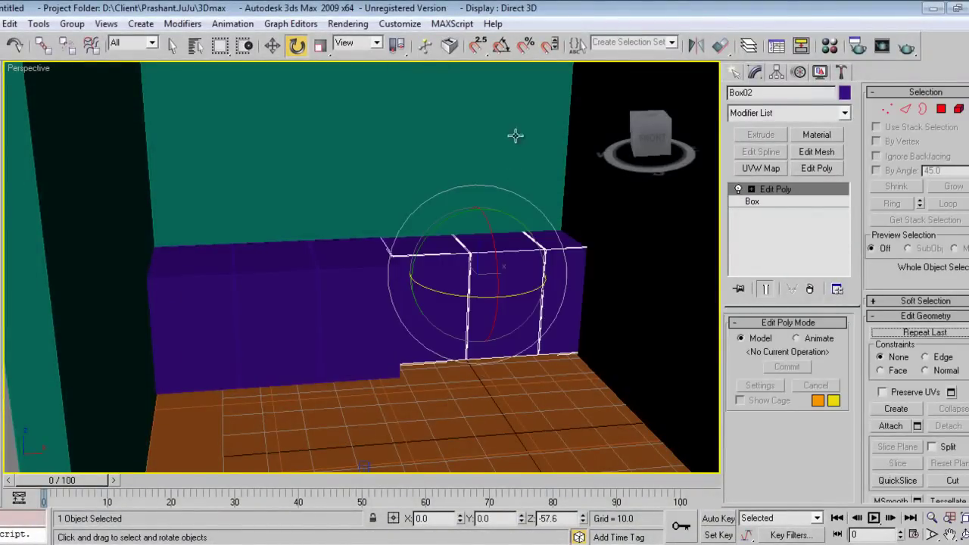
# Enable angle and percent snapping, and make a copy of the recessed cabinet rotated 90 degrees about its vertical axis.
pyautogui.click(501, 47)
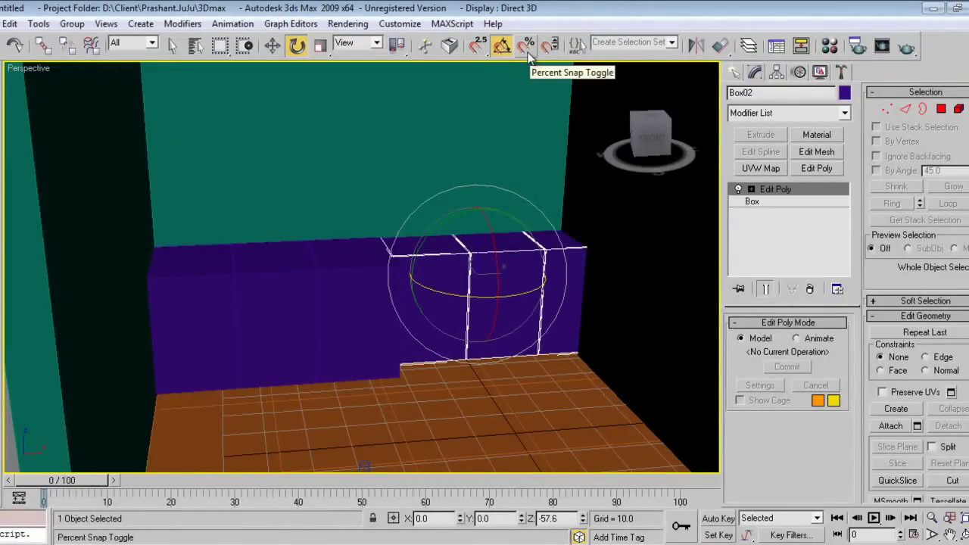
pyautogui.click(527, 47)
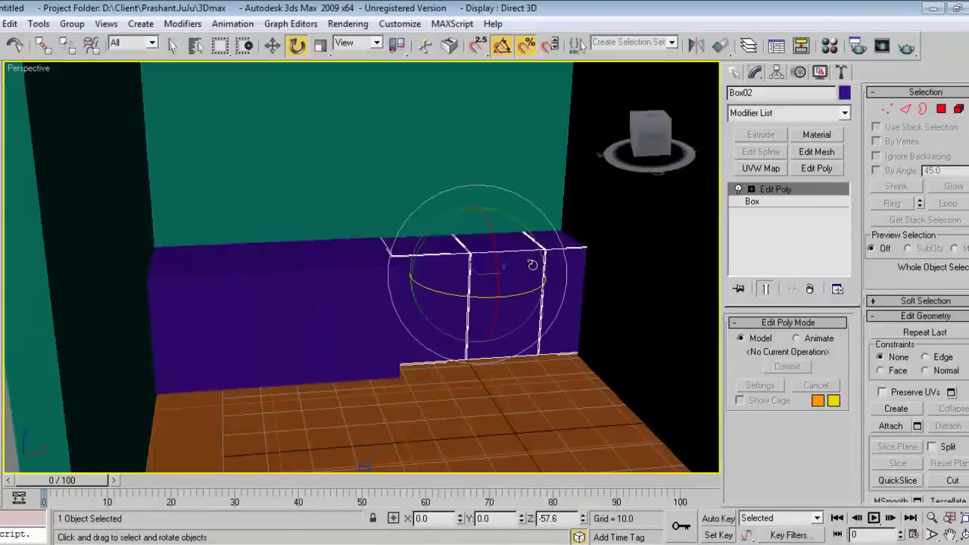
pyautogui.keyDown('shift'); pyautogui.moveTo(530, 295); pyautogui.dragTo(460, 299); pyautogui.keyUp('shift')
pyautogui.click(486, 342)
# Move the rotated cabinet copy along the right wall to about X 46.7, Y 6.8, checking its placement against the reference photo.
pyautogui.press('w')
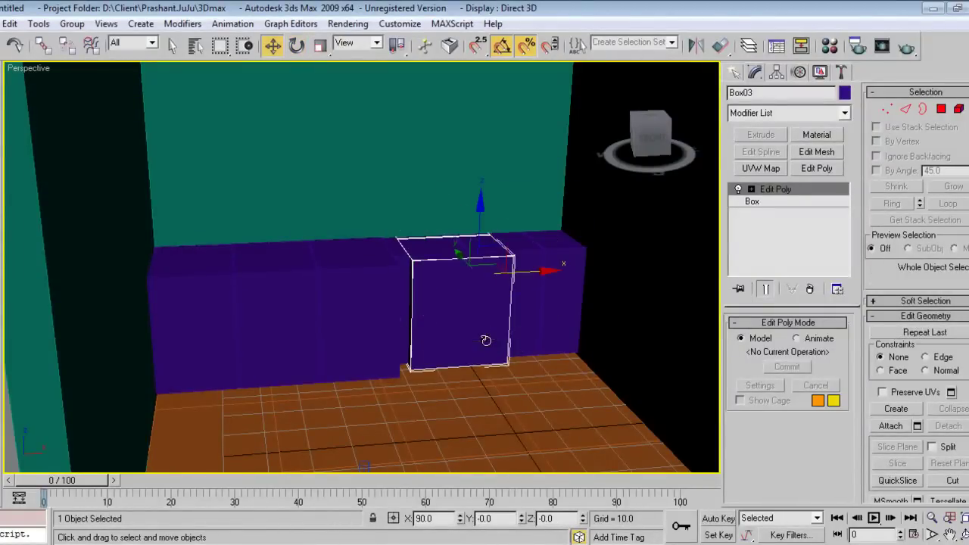
pyautogui.moveTo(454, 253); pyautogui.dragTo(733, 373)
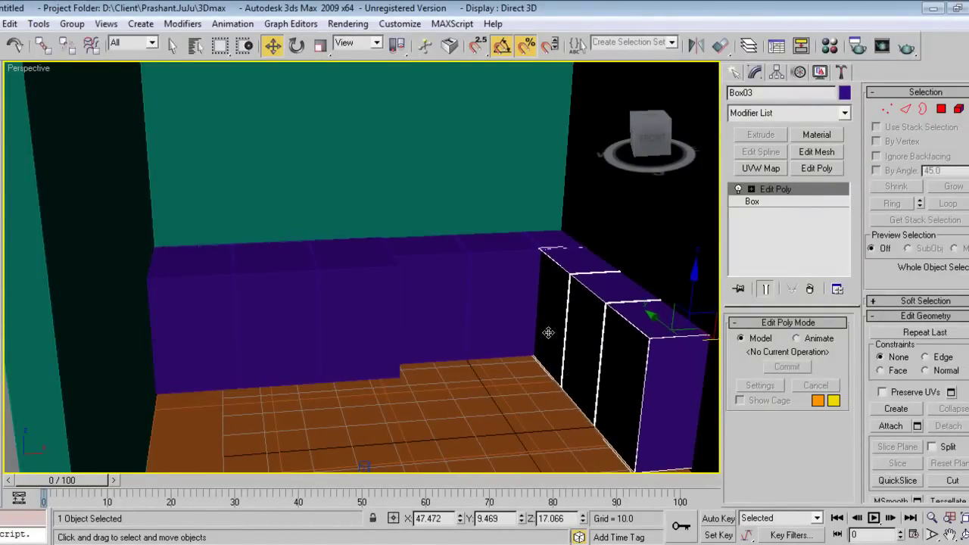
pyautogui.hotkey('alt', 'Tab')
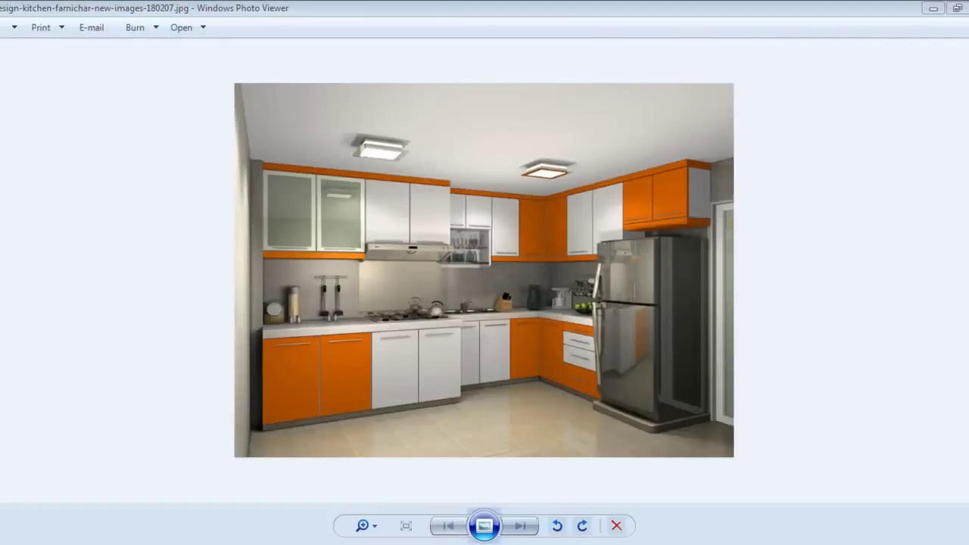
pyautogui.hotkey('alt', 'Tab')
pyautogui.keyDown('alt'); pyautogui.moveTo(528, 325); pyautogui.dragTo(478, 305, button='middle'); pyautogui.keyUp('alt')
pyautogui.scroll(3, 515, 314)
pyautogui.moveTo(573, 286)
pyautogui.mouseDown()
pyautogui.moveTo(597, 303)
pyautogui.moveTo(583, 299)
pyautogui.moveTo(578, 282)
pyautogui.mouseUp()
# Switch to the Camera01 view and orbit the camera slightly so the right-hand cabinet run fits in frame.
pyautogui.scroll(-2, 511, 329)
pyautogui.press('c')
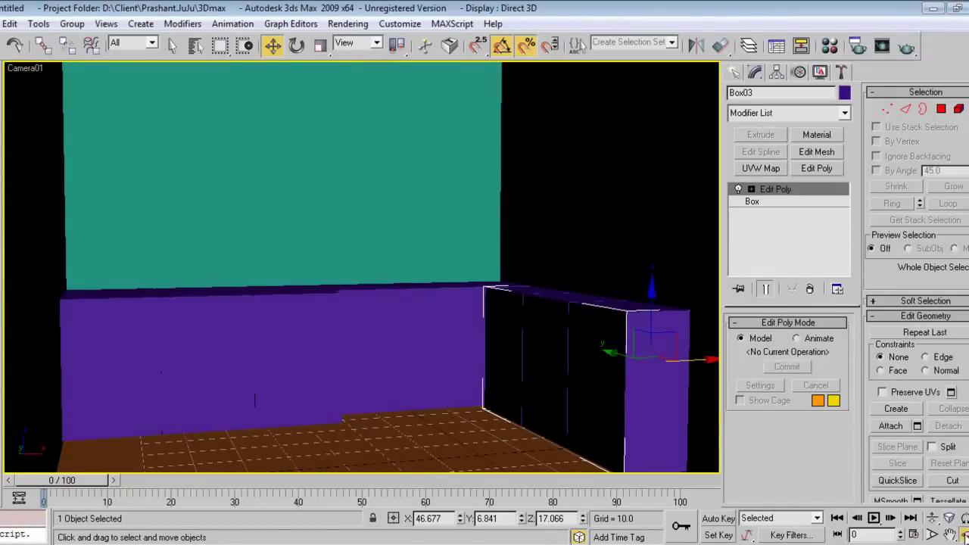
pyautogui.click(963, 535)
pyautogui.moveTo(635, 348)
pyautogui.mouseDown()
pyautogui.moveTo(611, 343)
pyautogui.moveTo(630, 340)
pyautogui.moveTo(623, 344)
pyautogui.mouseUp()
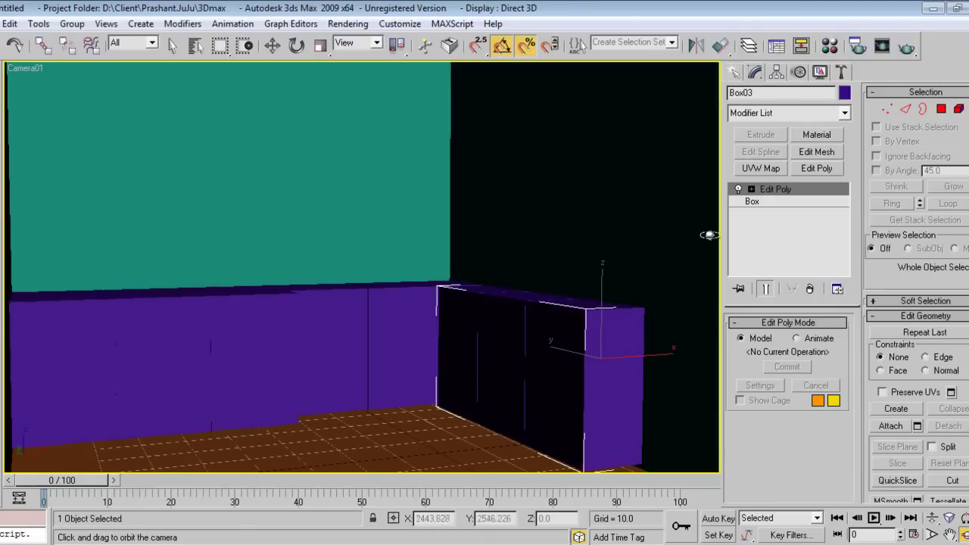
pyautogui.press('w')
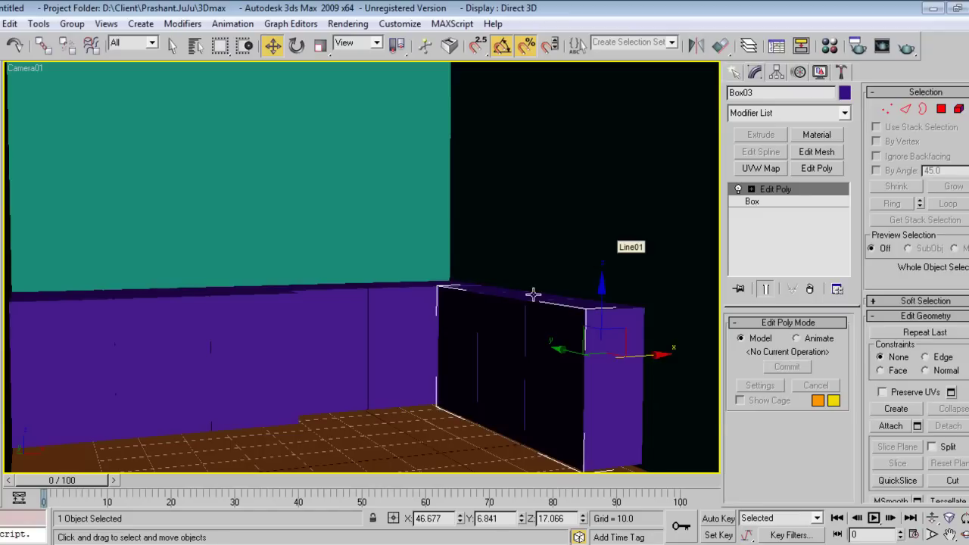
pyautogui.press('h')
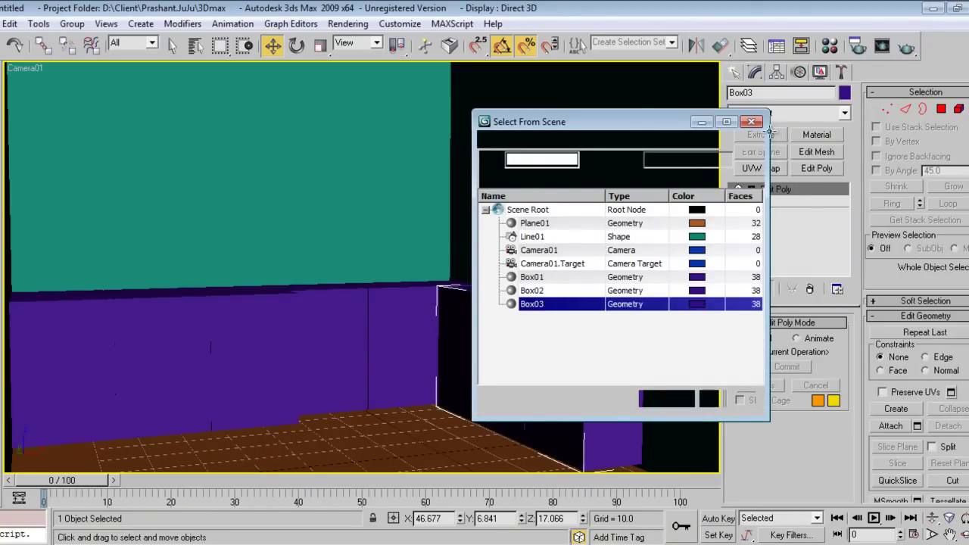
pyautogui.click(359, 296)
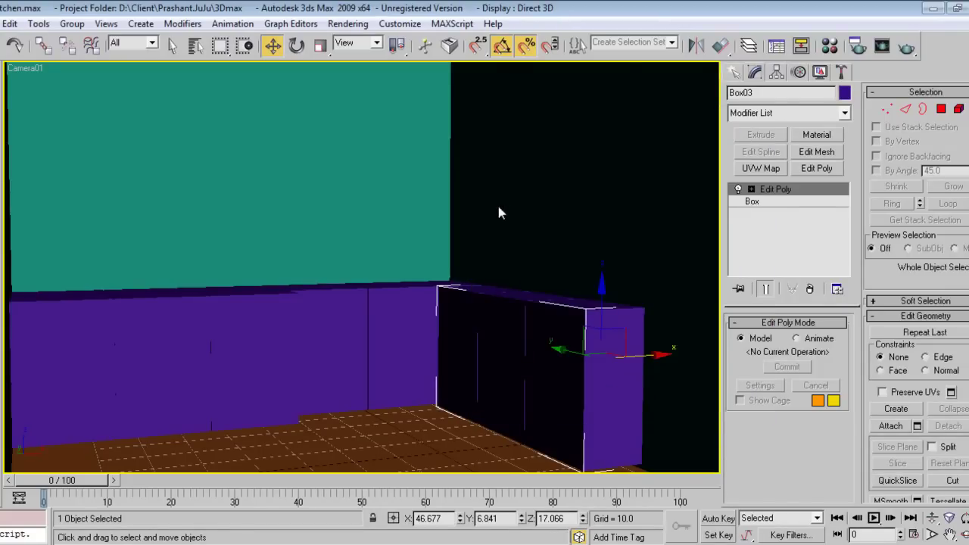
pyautogui.rightClick(498, 213)
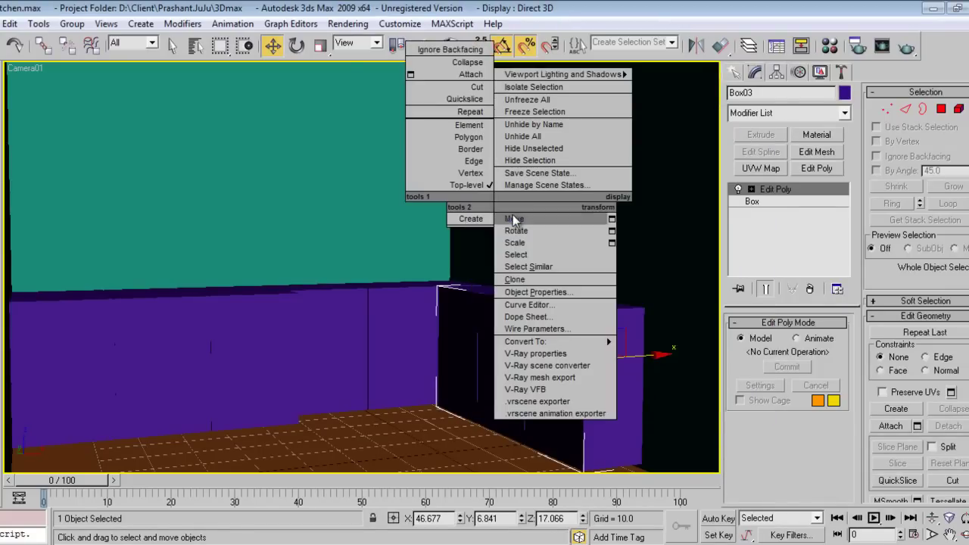
pyautogui.click(521, 542)
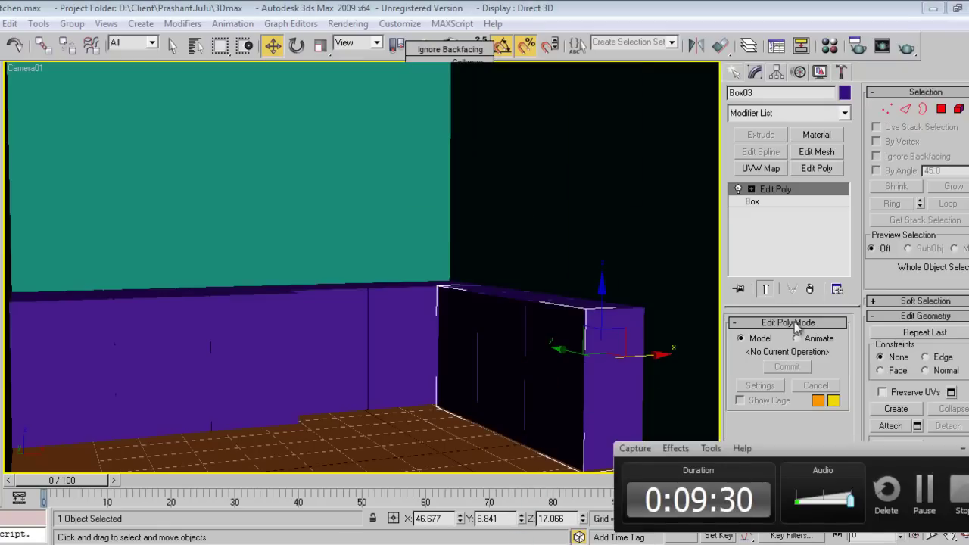
pyautogui.rightClick(467, 248)
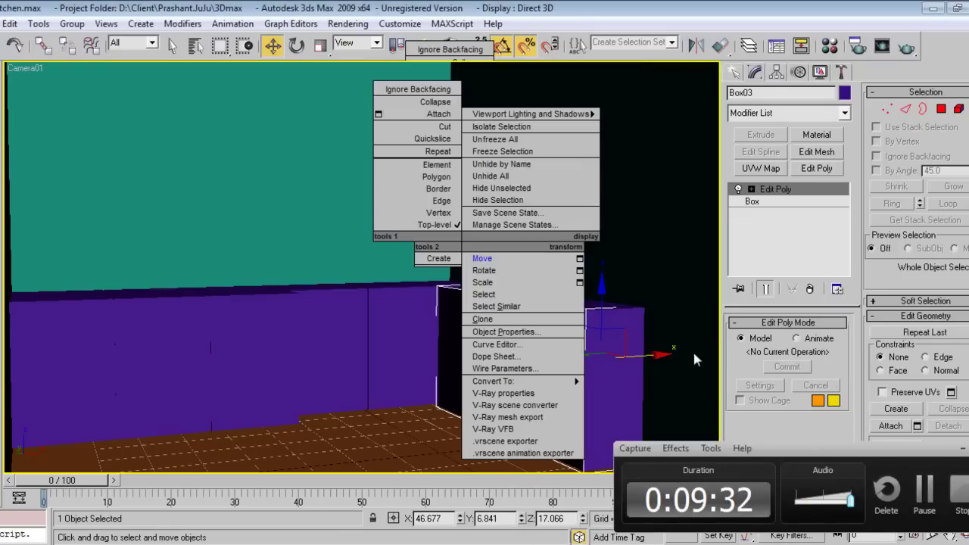
pyautogui.click(515, 258)
pyautogui.click(962, 447)
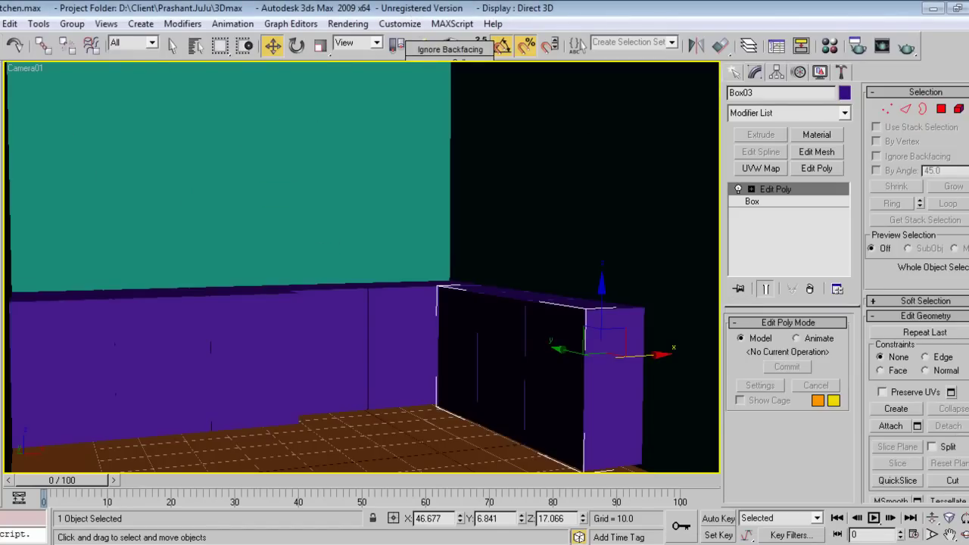
pyautogui.hotkey('alt', 'f')
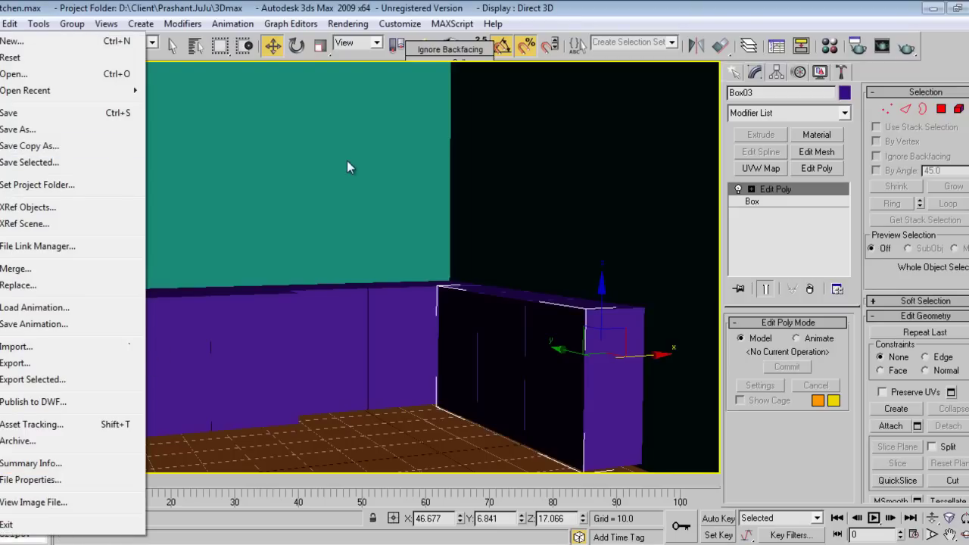
pyautogui.click(524, 375)
pyautogui.click(523, 377)
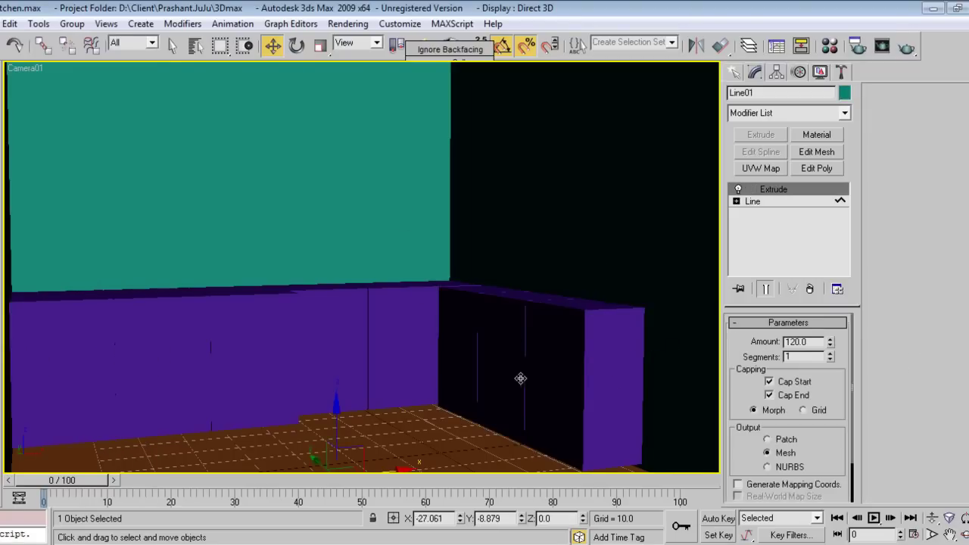
# Merge all objects of GasStove.max from the Models folder of Kitchen Design Project into the scene.
pyautogui.hotkey('alt', 'f')
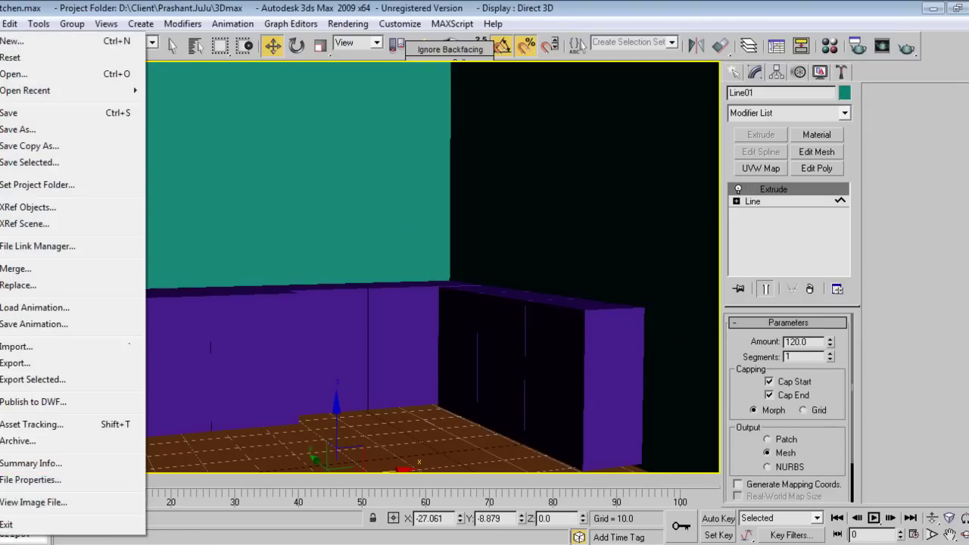
pyautogui.click(17, 269)
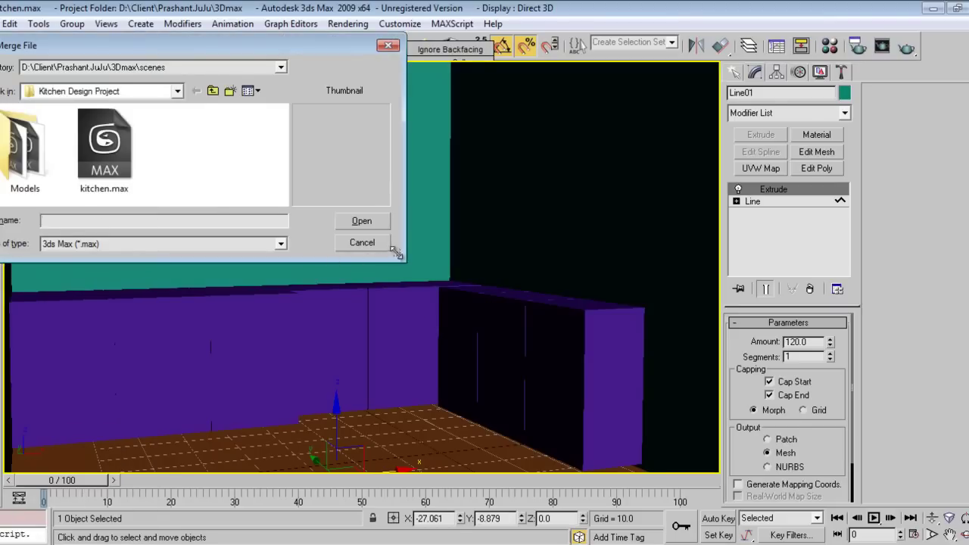
pyautogui.moveTo(397, 254); pyautogui.dragTo(494, 382)
pyautogui.doubleClick(28, 171)
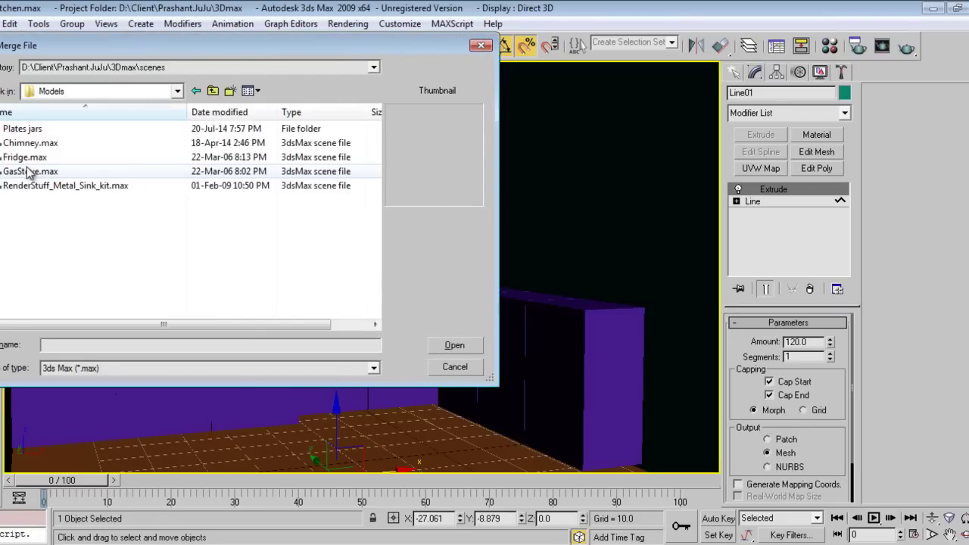
pyautogui.click(27, 158)
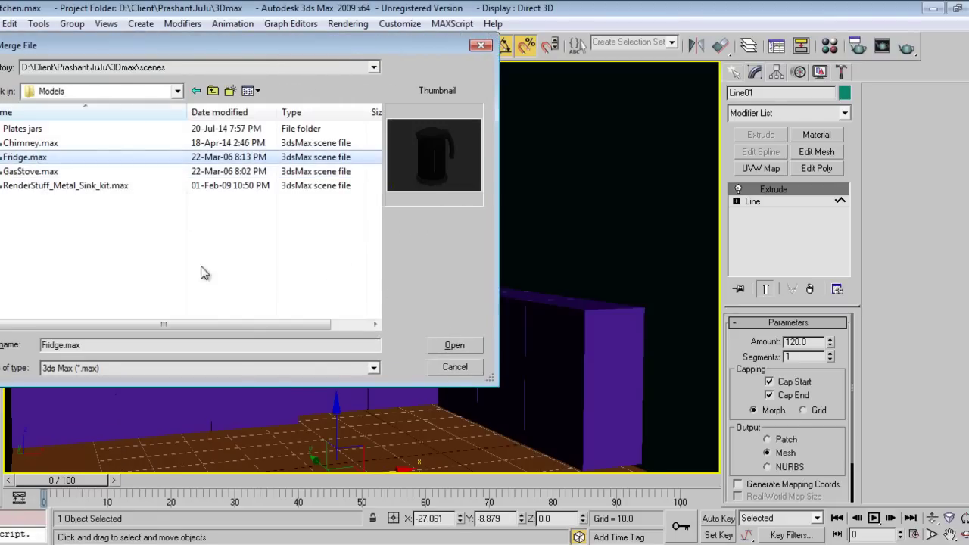
pyautogui.click(32, 143)
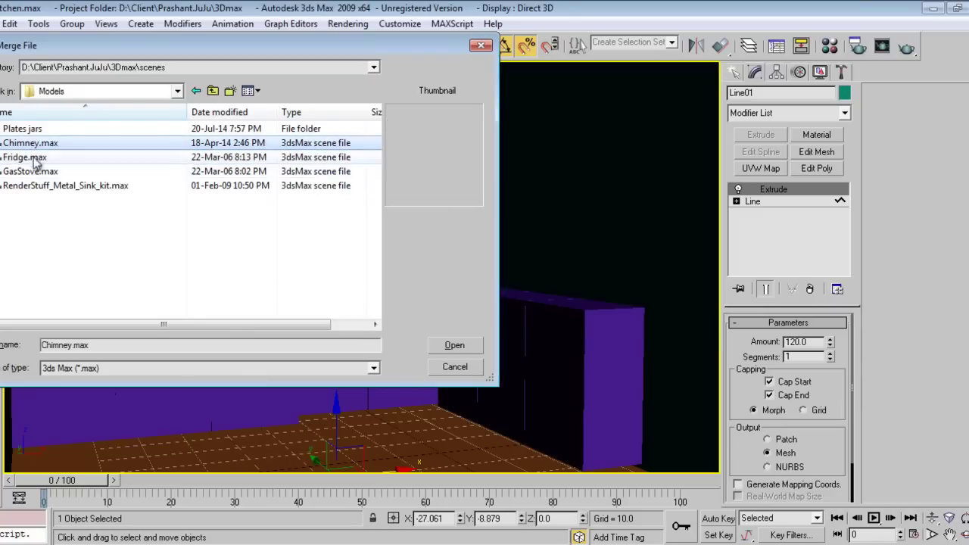
pyautogui.click(34, 157)
pyautogui.click(34, 172)
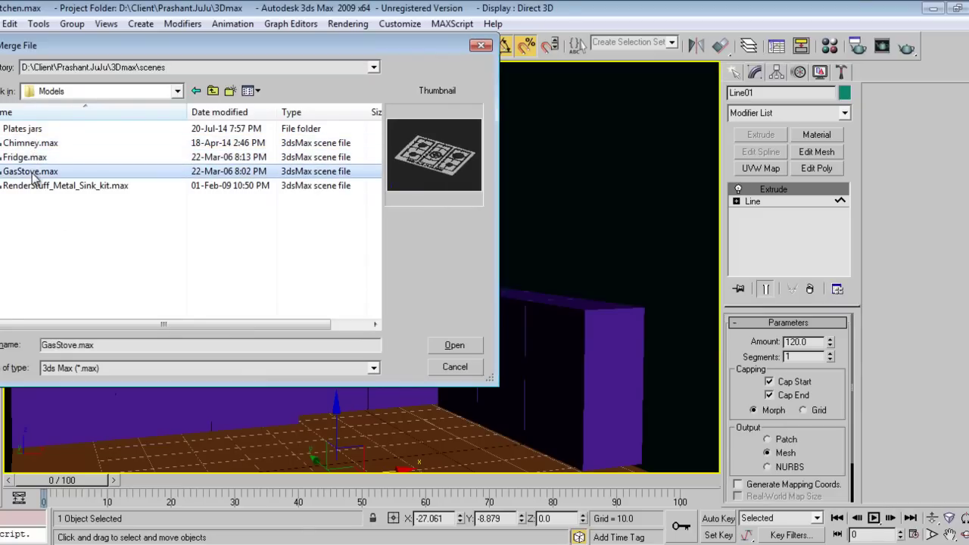
pyautogui.click(458, 347)
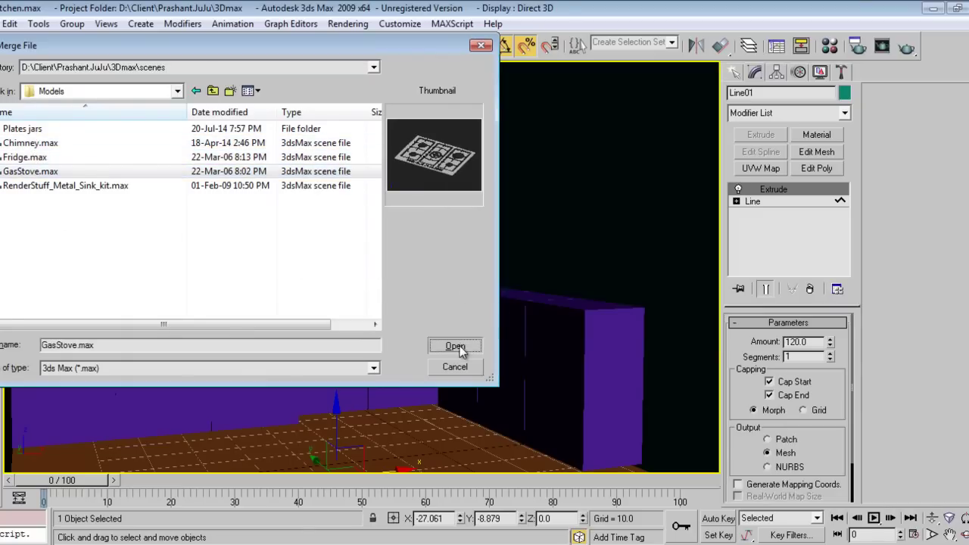
pyautogui.click(457, 346)
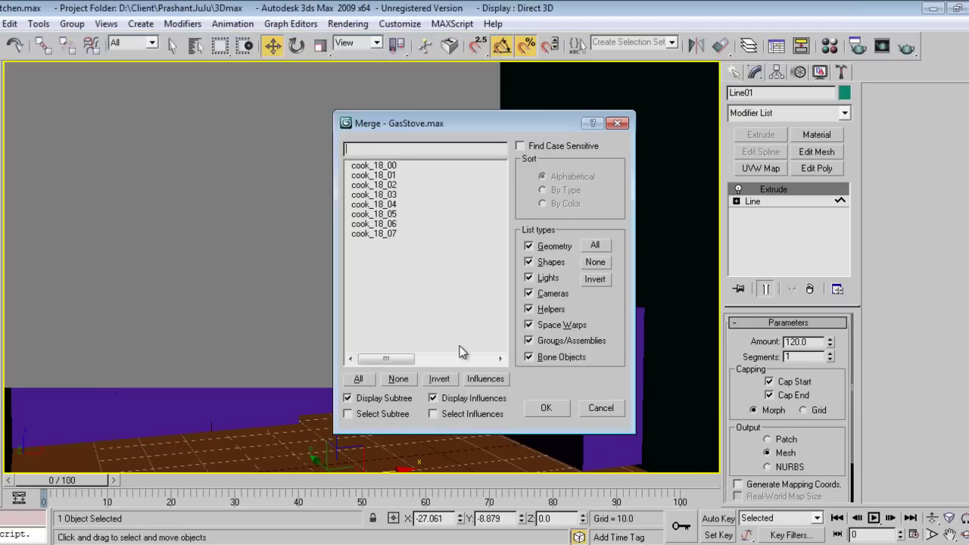
pyautogui.click(363, 383)
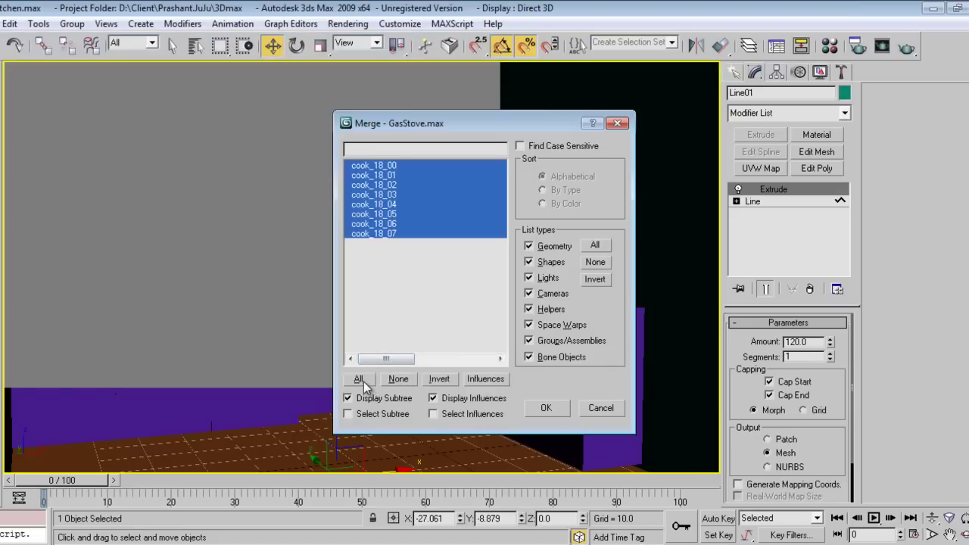
pyautogui.click(540, 414)
# Group the merged gas stove parts under the default group name.
pyautogui.click(72, 23)
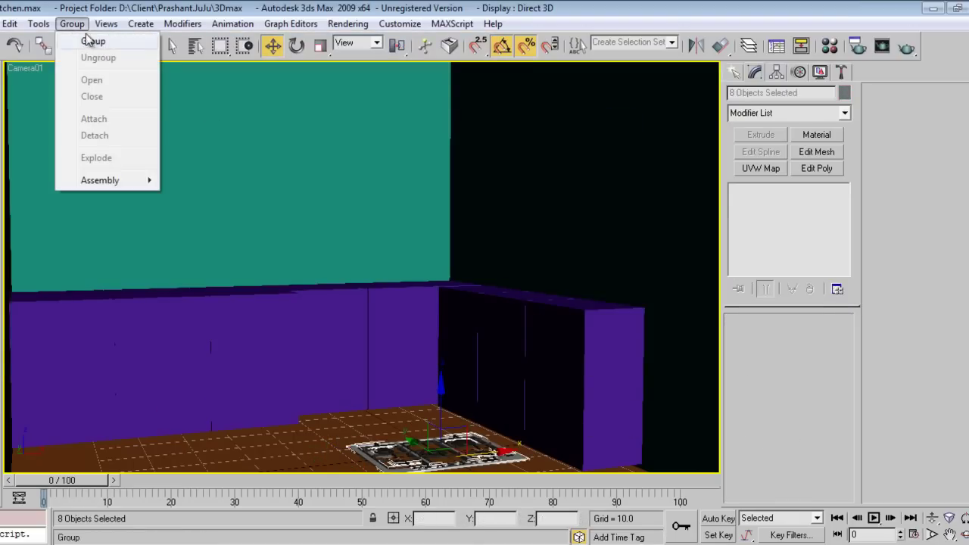
pyautogui.click(87, 39)
pyautogui.click(490, 303)
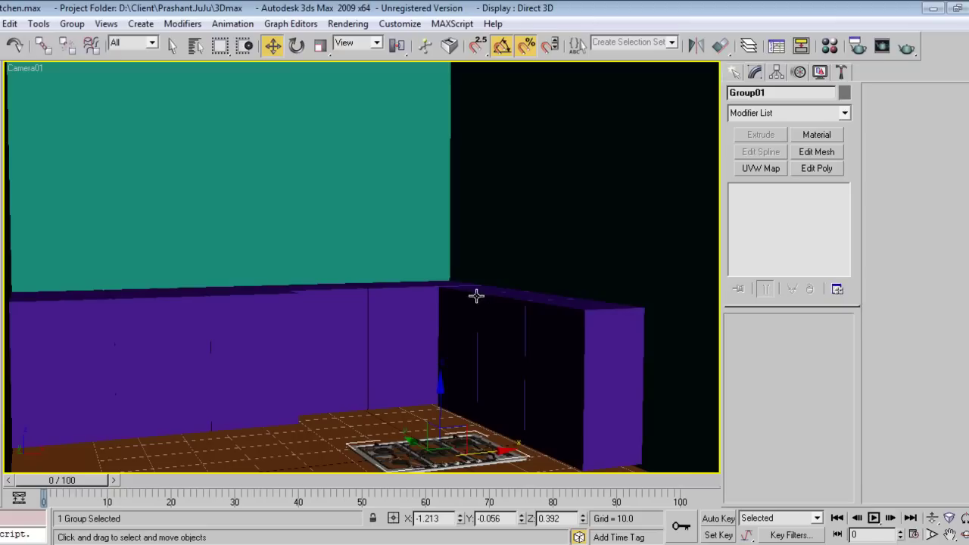
# Raise the stove group to about Z 32 and move it toward the back cabinets to about X -12.35, Y 44.
pyautogui.moveTo(425, 304); pyautogui.dragTo(418, 274)
pyautogui.moveTo(449, 322)
pyautogui.mouseDown()
pyautogui.moveTo(398, 341)
pyautogui.moveTo(454, 340)
pyautogui.mouseUp()
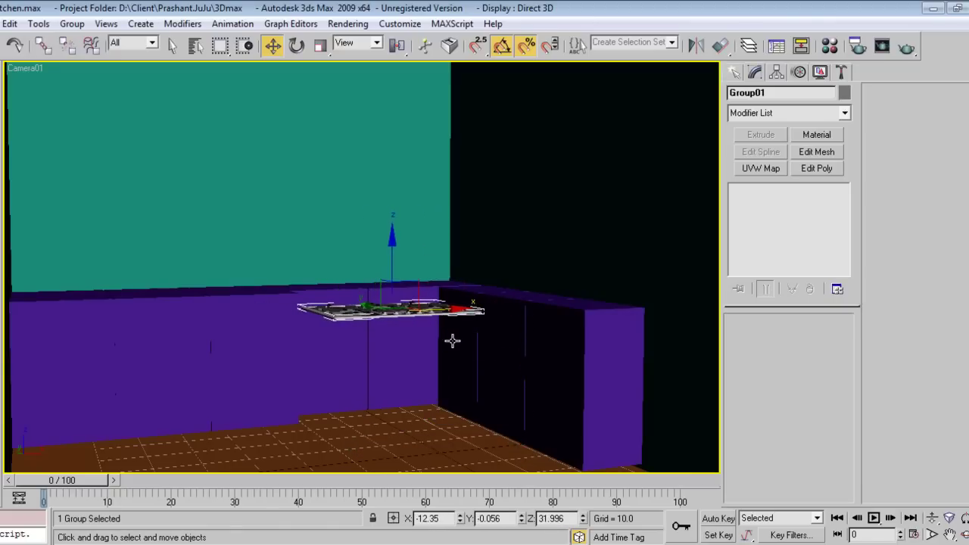
pyautogui.press('t')
pyautogui.press('z')
pyautogui.scroll(-10, 429, 339)
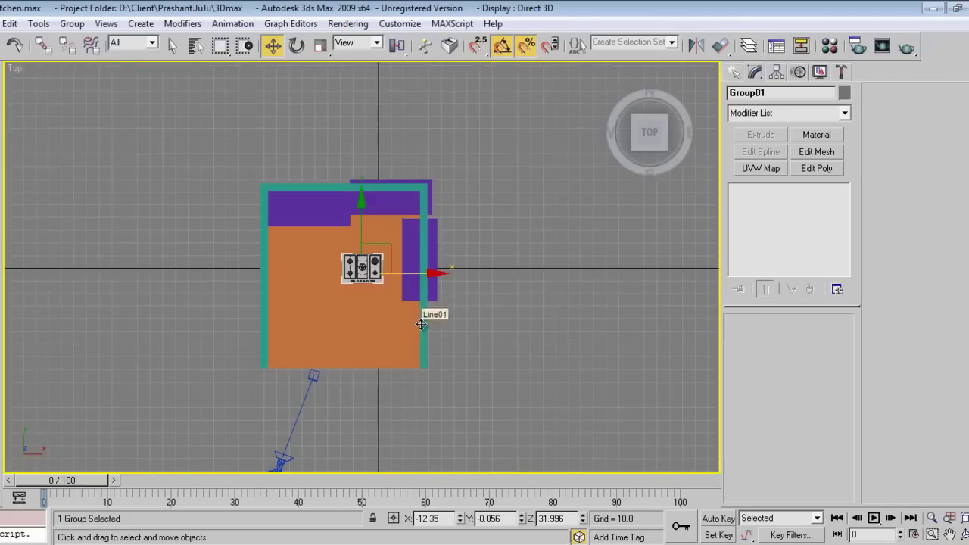
pyautogui.scroll(2, 385, 331)
pyautogui.moveTo(322, 282); pyautogui.dragTo(322, 192)
# Scale the stove group down and fit it on the recessed back cabinet at about X -5.7, Y 51.4 in wireframe.
pyautogui.scroll(2, 310, 256)
pyautogui.moveTo(311, 256); pyautogui.dragTo(301, 375, button='middle')
pyautogui.scroll(2, 301, 375)
pyautogui.press('F3')
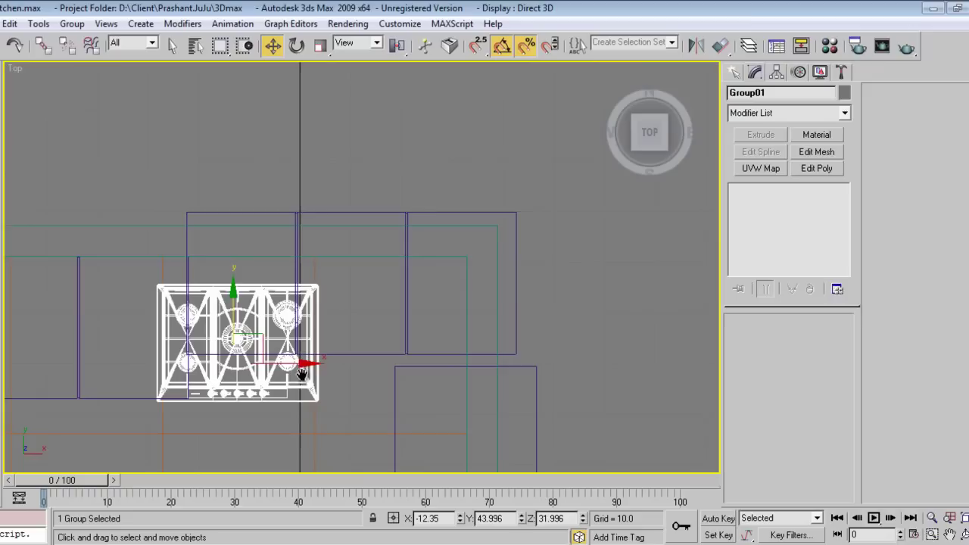
pyautogui.moveTo(264, 332)
pyautogui.mouseDown()
pyautogui.moveTo(297, 310)
pyautogui.moveTo(275, 345)
pyautogui.mouseUp()
pyautogui.press('r')
pyautogui.press('w')
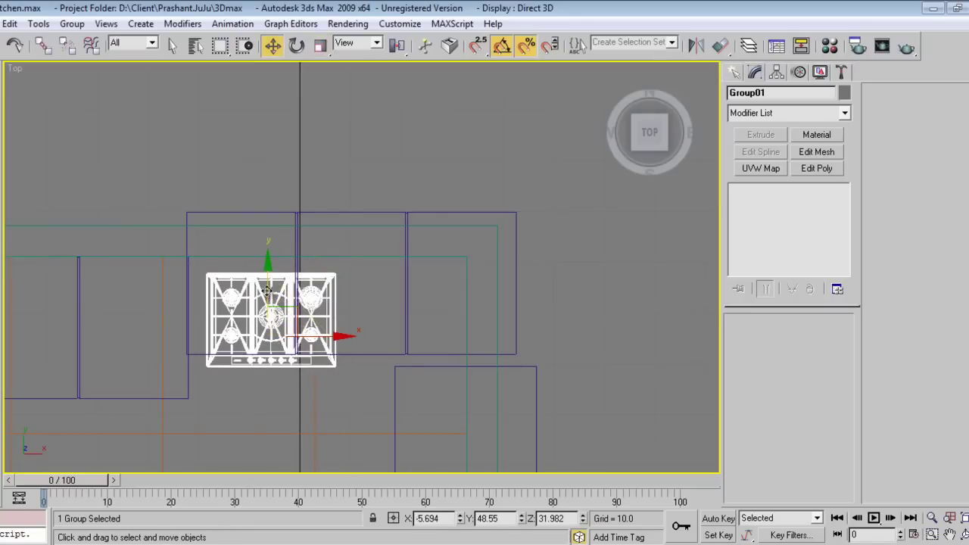
pyautogui.moveTo(268, 294); pyautogui.dragTo(268, 281)
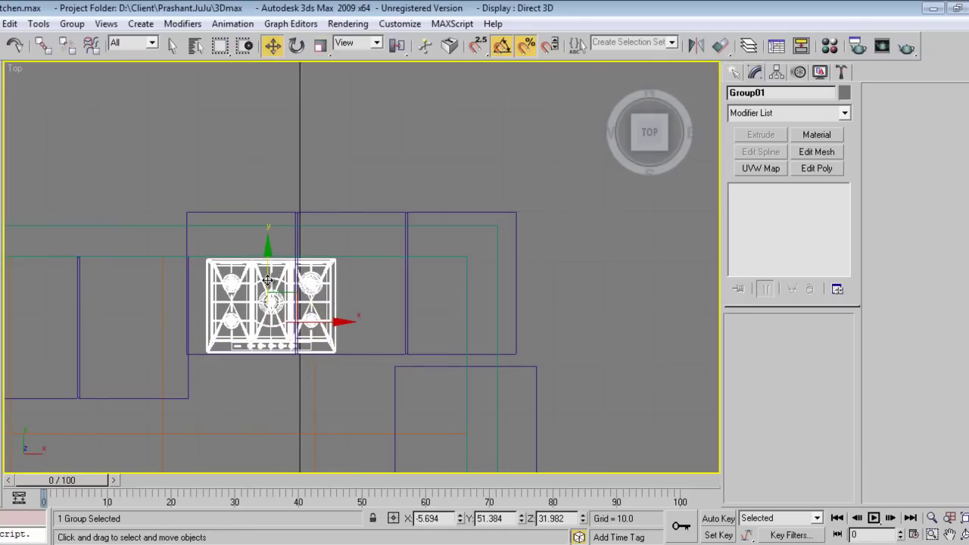
# Lift the stove group to about Z 35.5 so it sits on top of the back counter.
pyautogui.press('p')
pyautogui.scroll(4, 266, 227)
pyautogui.moveTo(266, 235); pyautogui.dragTo(345, 418, button='middle')
pyautogui.scroll(-3, 277, 398)
pyautogui.moveTo(277, 436); pyautogui.dragTo(275, 406, button='middle')
pyautogui.moveTo(299, 254); pyautogui.dragTo(297, 227)
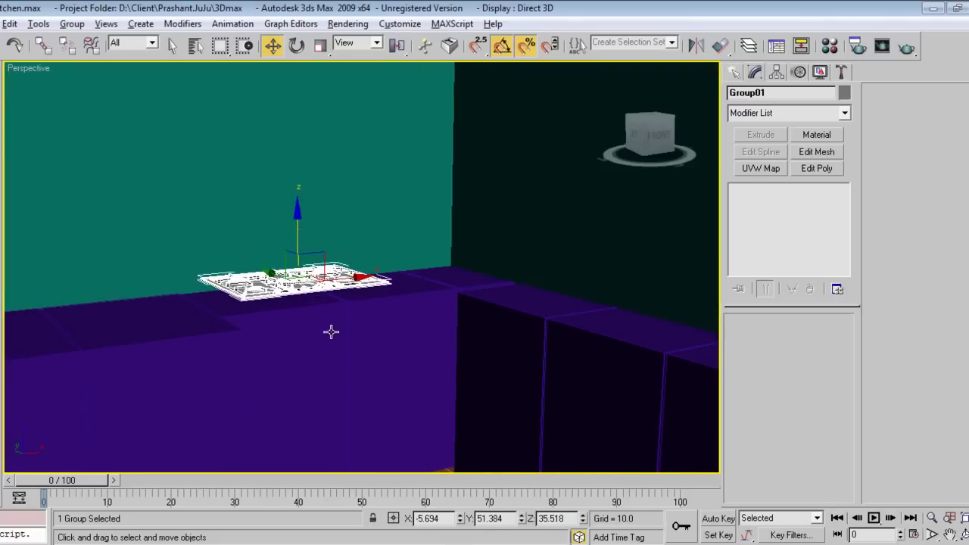
pyautogui.moveTo(331, 331)
pyautogui.keyDown('alt'); pyautogui.mouseDown(button='middle')
pyautogui.moveTo(305, 320)
pyautogui.moveTo(279, 356)
pyautogui.moveTo(342, 330)
pyautogui.mouseUp(button='middle'); pyautogui.keyUp('alt')
# In the top view, trace the countertop's front edge with a line along the stepped back cabinets and the side cabinet run.
pyautogui.press('t')
pyautogui.scroll(-2, 349, 372)
pyautogui.moveTo(350, 371); pyautogui.dragTo(372, 366, button='middle')
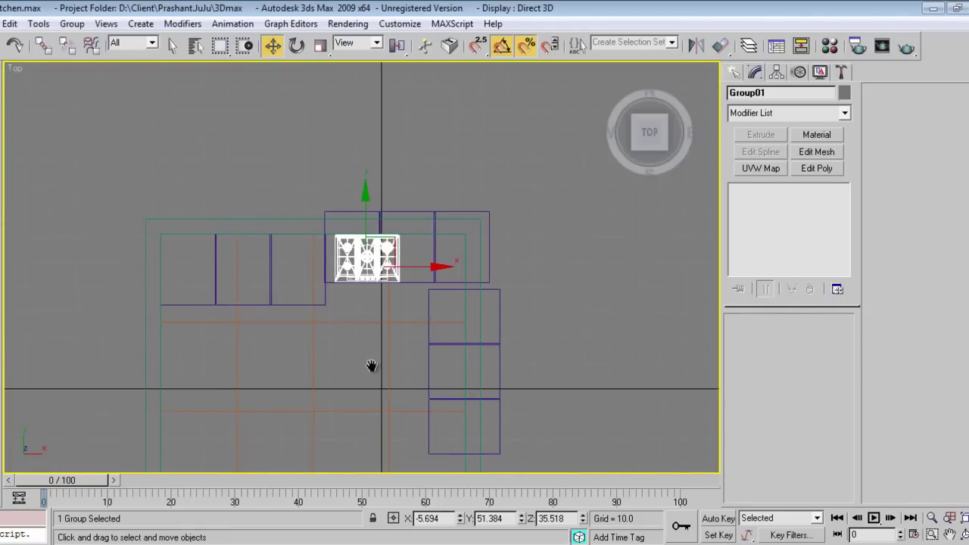
pyautogui.click(735, 72)
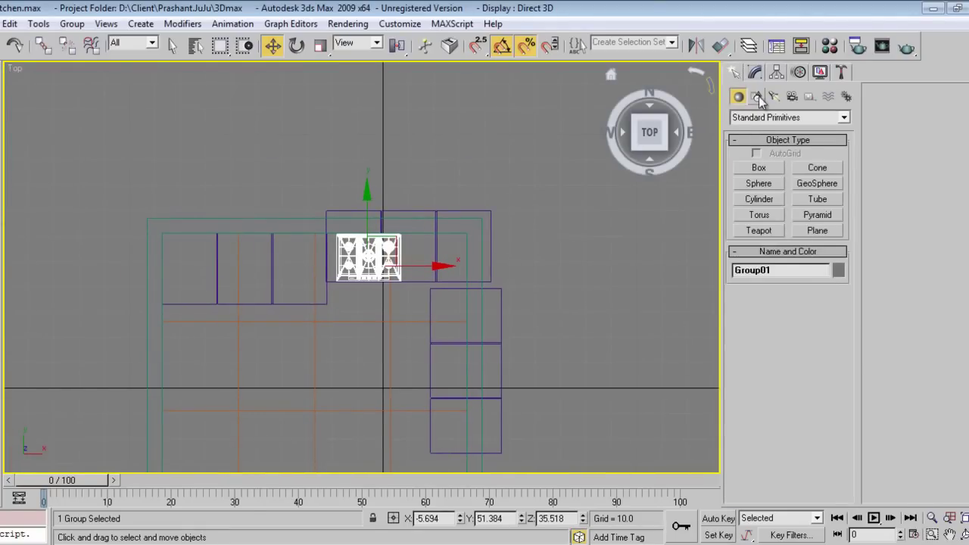
pyautogui.click(757, 96)
pyautogui.click(759, 179)
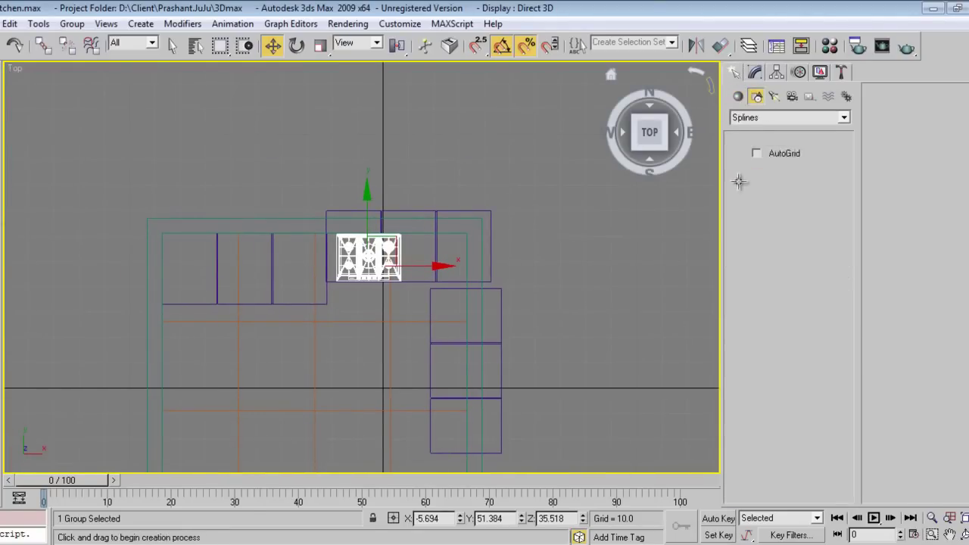
pyautogui.click(162, 303)
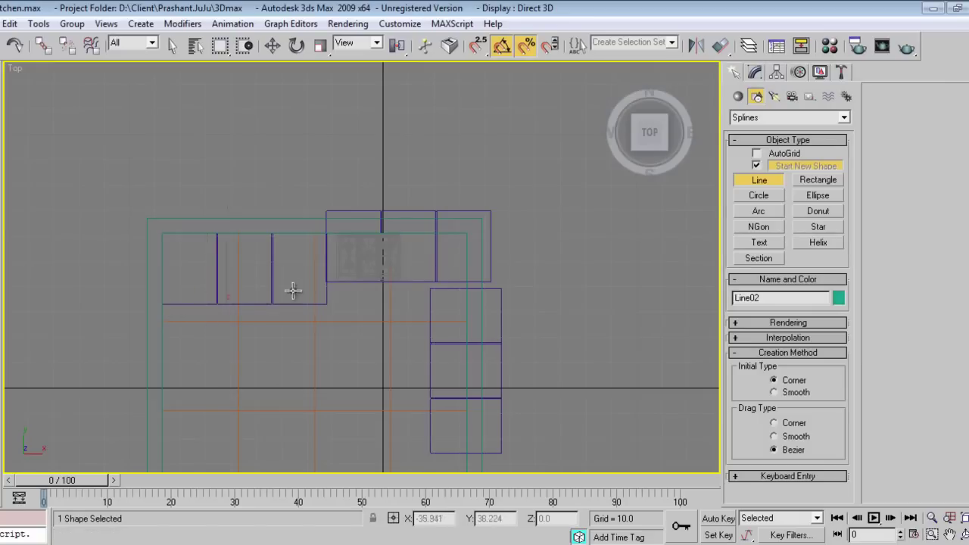
pyautogui.click(326, 304)
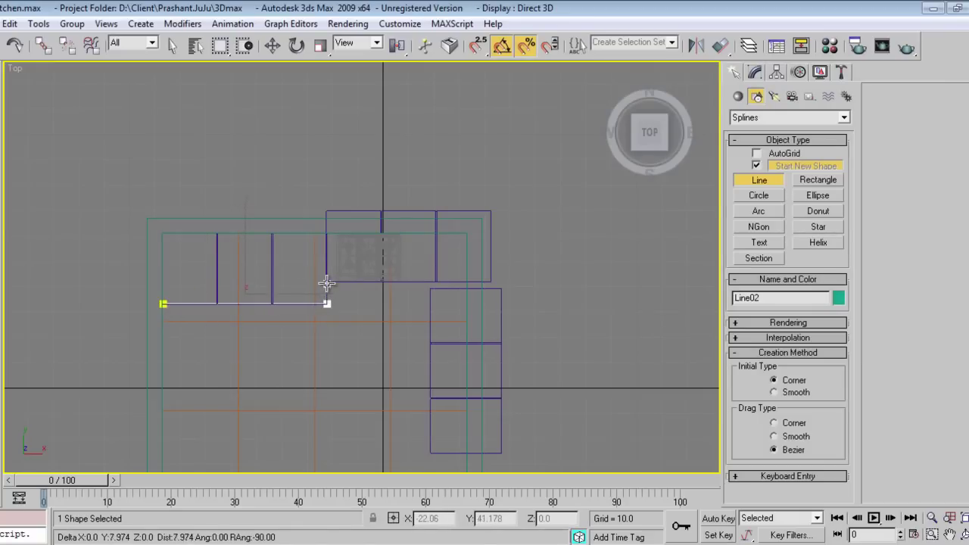
pyautogui.click(327, 282)
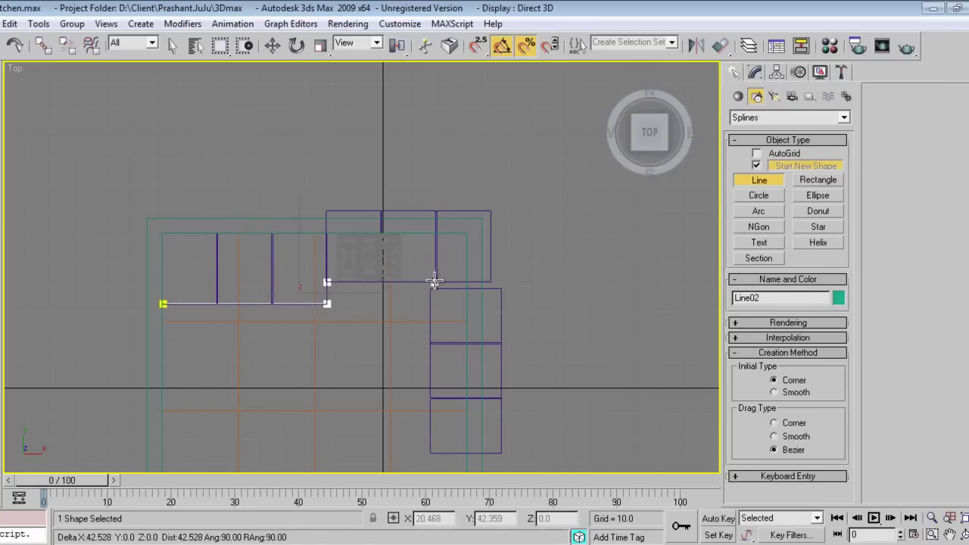
pyautogui.click(430, 281)
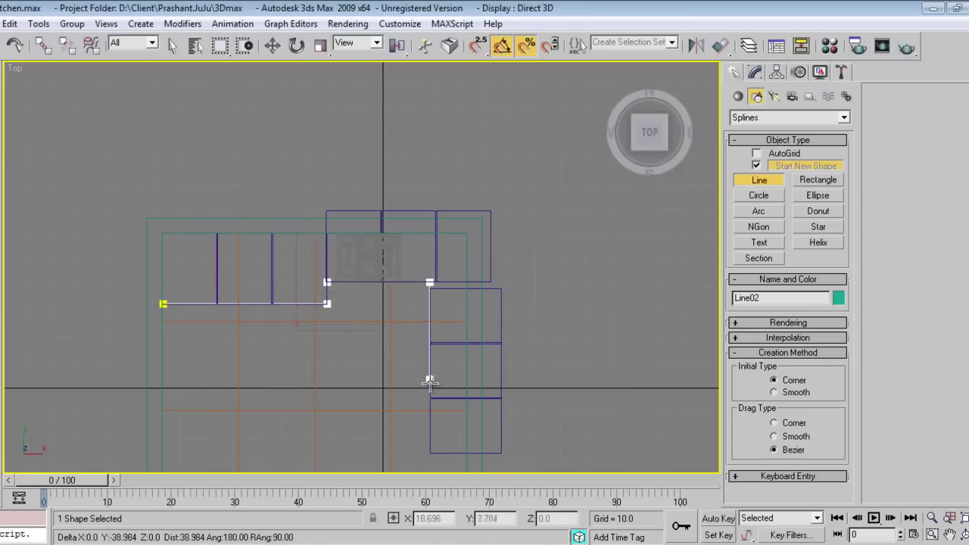
pyautogui.click(430, 454)
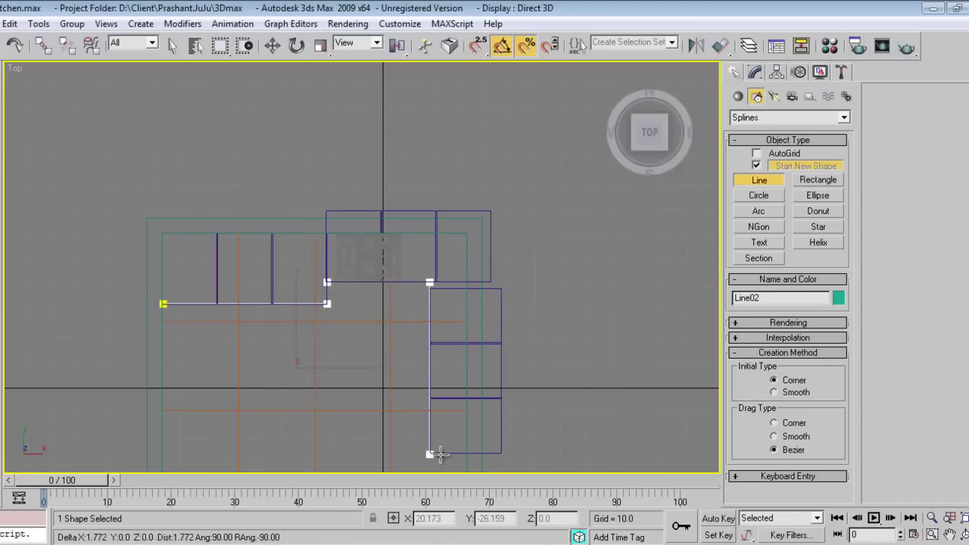
# Complete the countertop outline along the side and back walls and close the spline at its starting point.
pyautogui.click(483, 455)
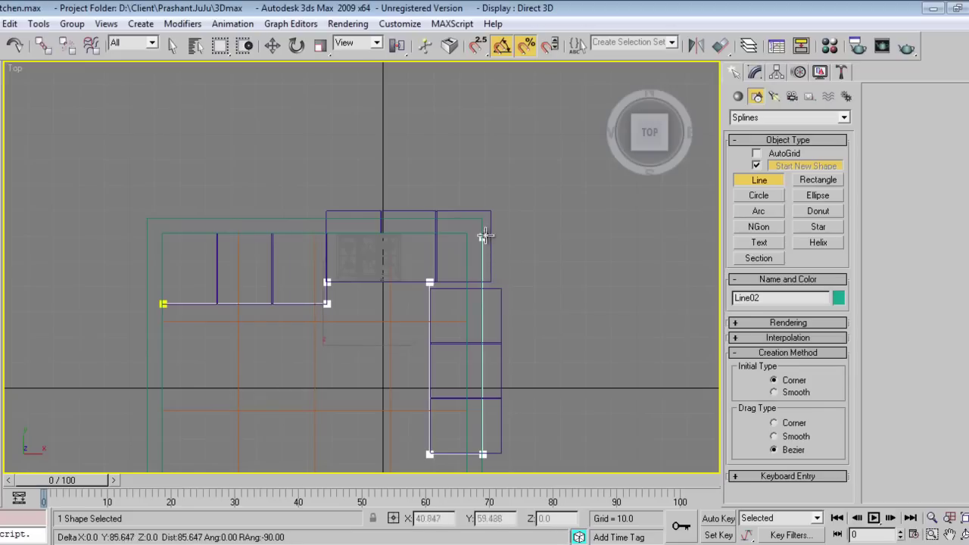
pyautogui.click(482, 225)
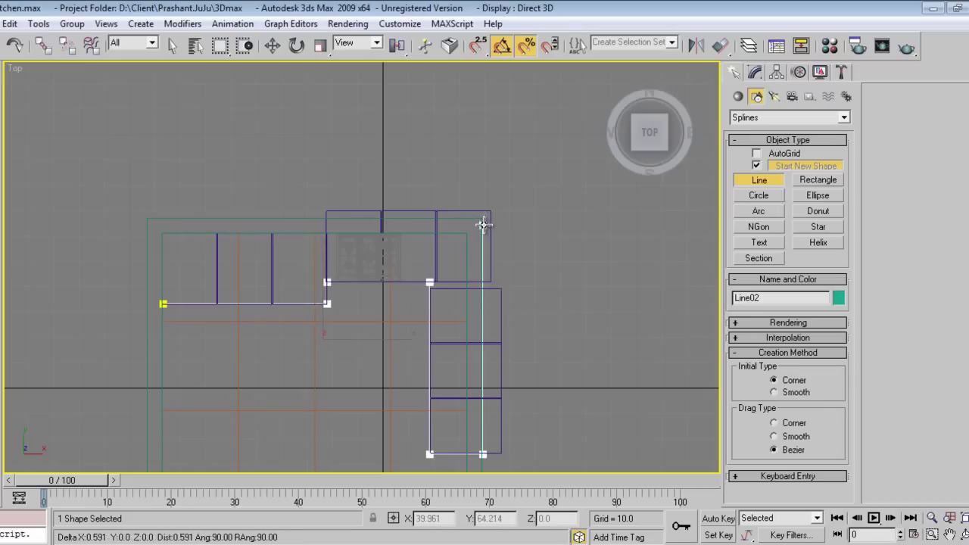
pyautogui.click(161, 225)
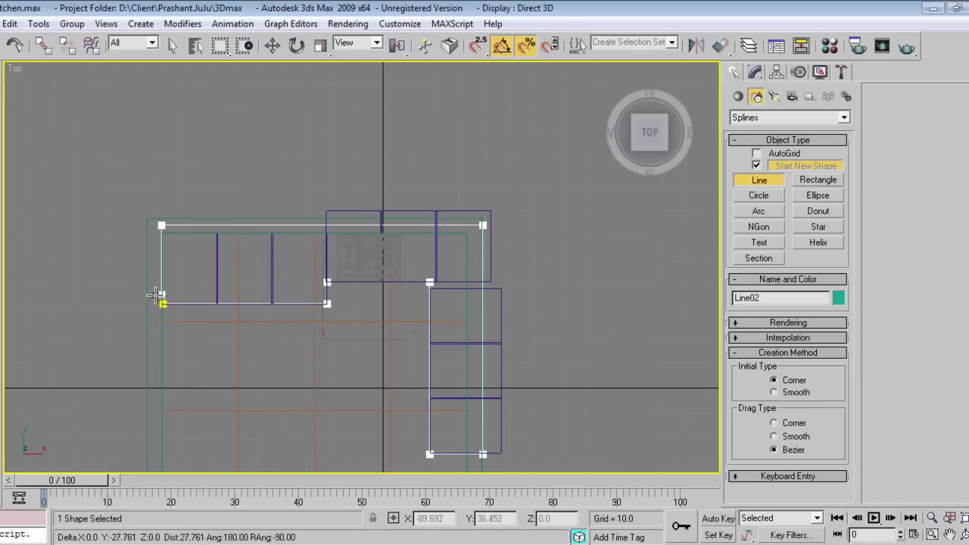
pyautogui.click(160, 303)
pyautogui.click(459, 323)
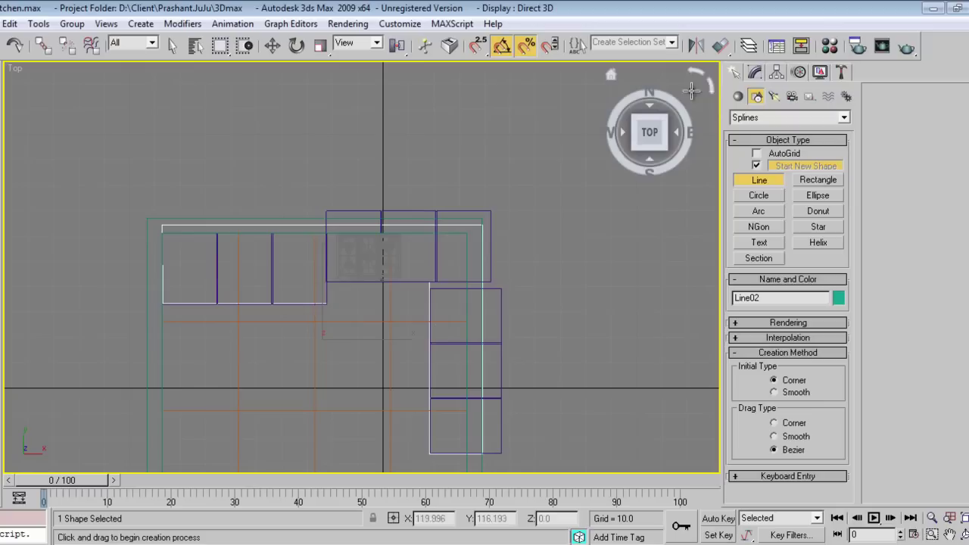
# Extrude the closed countertop outline by 10.
pyautogui.click(755, 72)
pyautogui.click(762, 135)
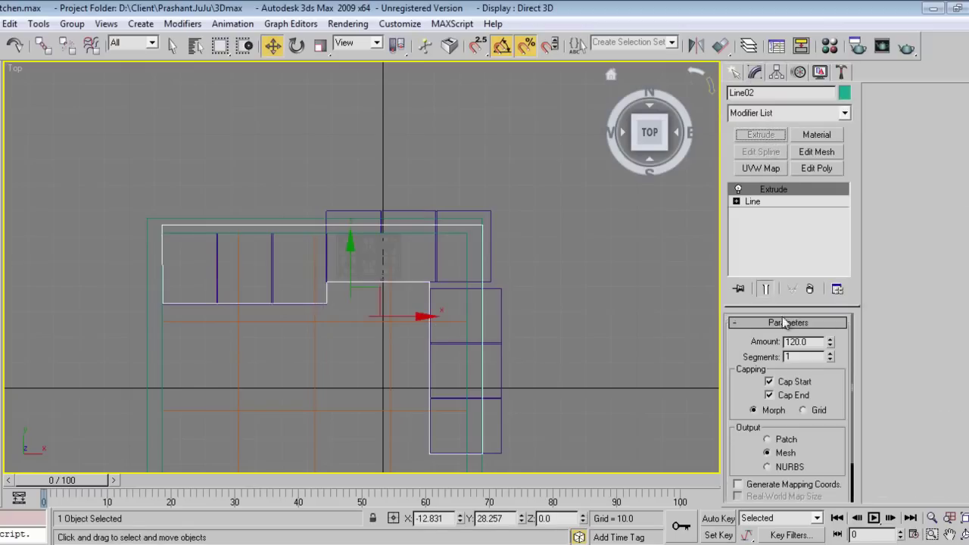
pyautogui.doubleClick(812, 342)
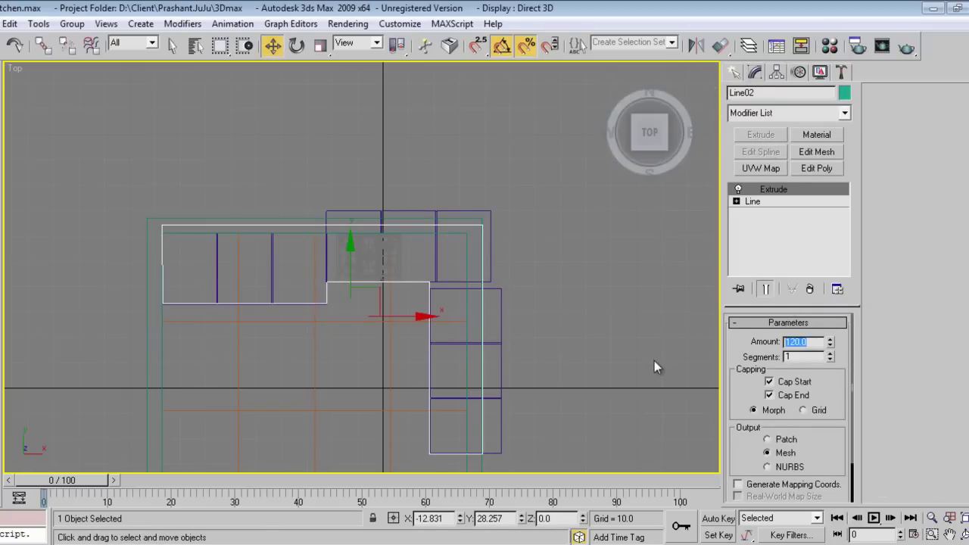
pyautogui.write('10')
pyautogui.press('Return')
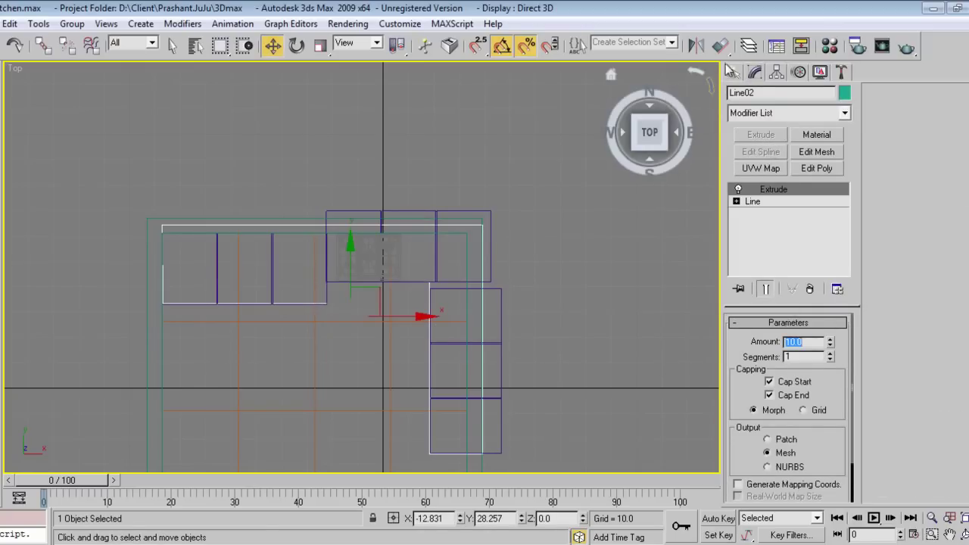
# Reduce the countertop's extrusion amount to 2.5 in the perspective view.
pyautogui.click(734, 71)
pyautogui.press('p')
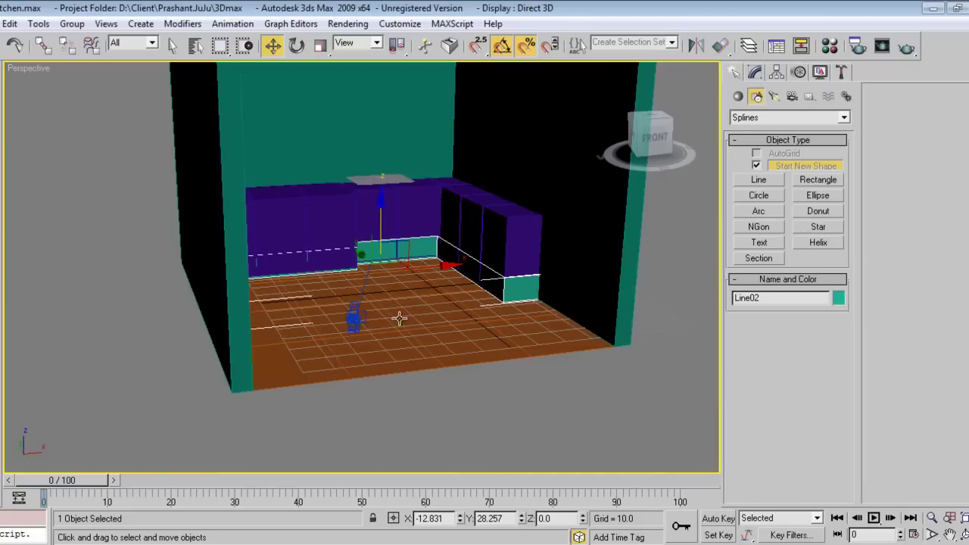
pyautogui.scroll(3, 399, 318)
pyautogui.click(755, 71)
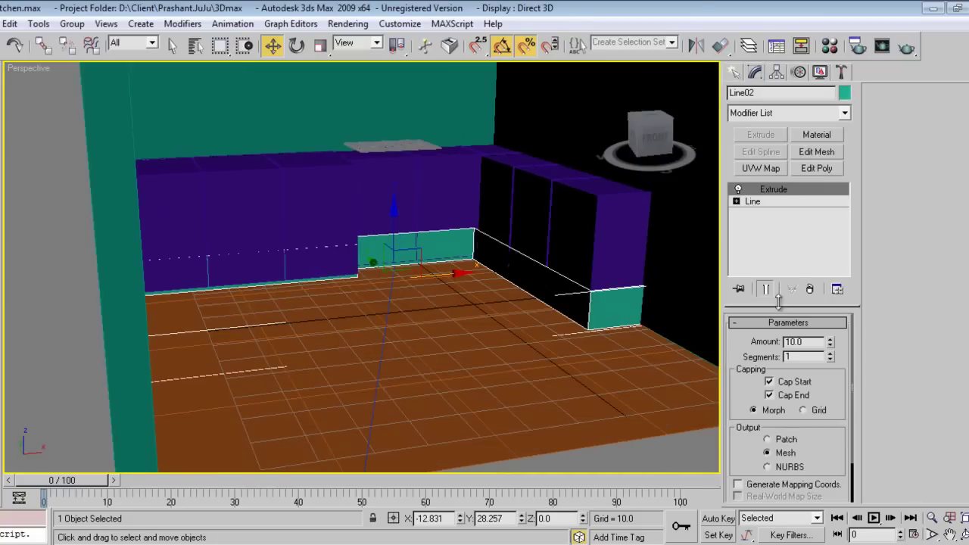
pyautogui.write('2.5')
pyautogui.press('Return')
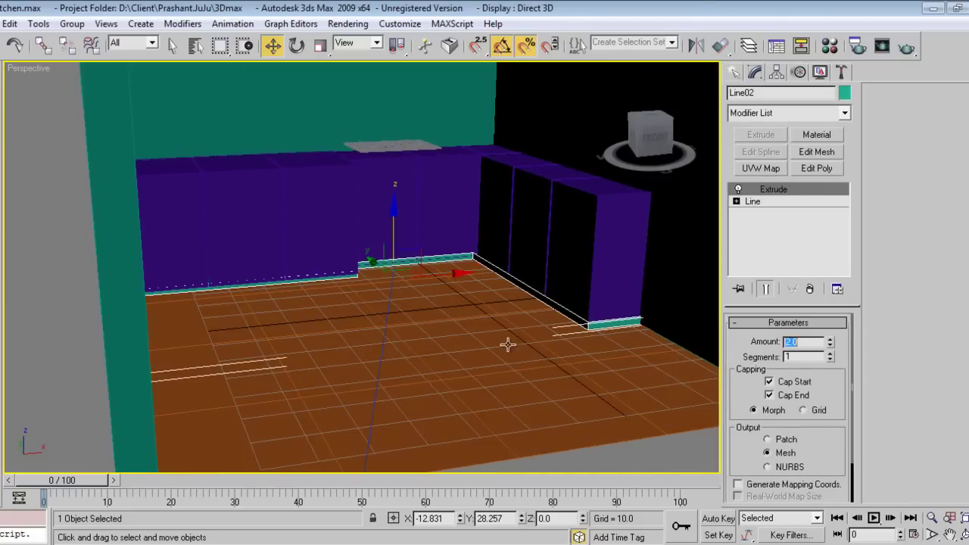
pyautogui.scroll(3, 401, 242)
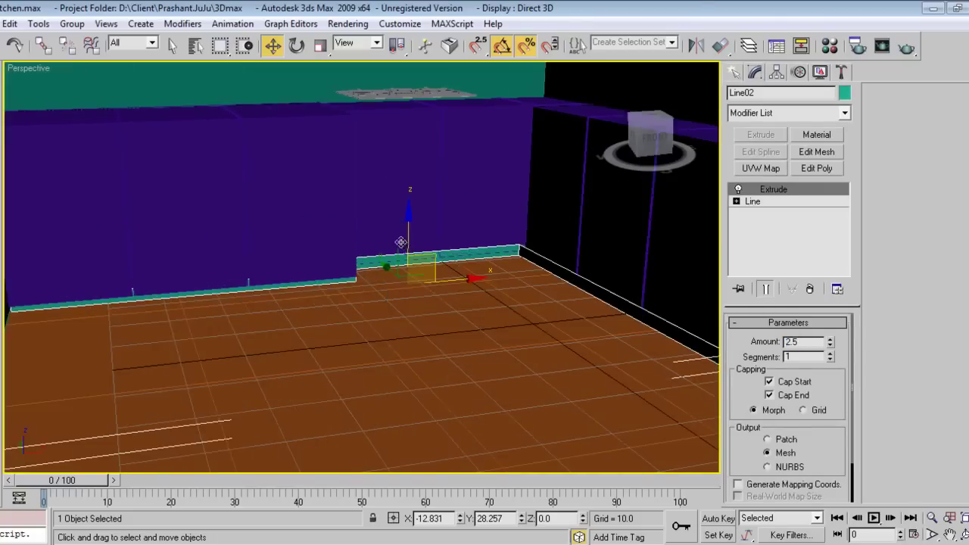
# Raise the countertop slab from the floor to the top of the cabinets, at about Z 32.3.
pyautogui.click(732, 72)
pyautogui.moveTo(408, 226); pyautogui.dragTo(414, 61)
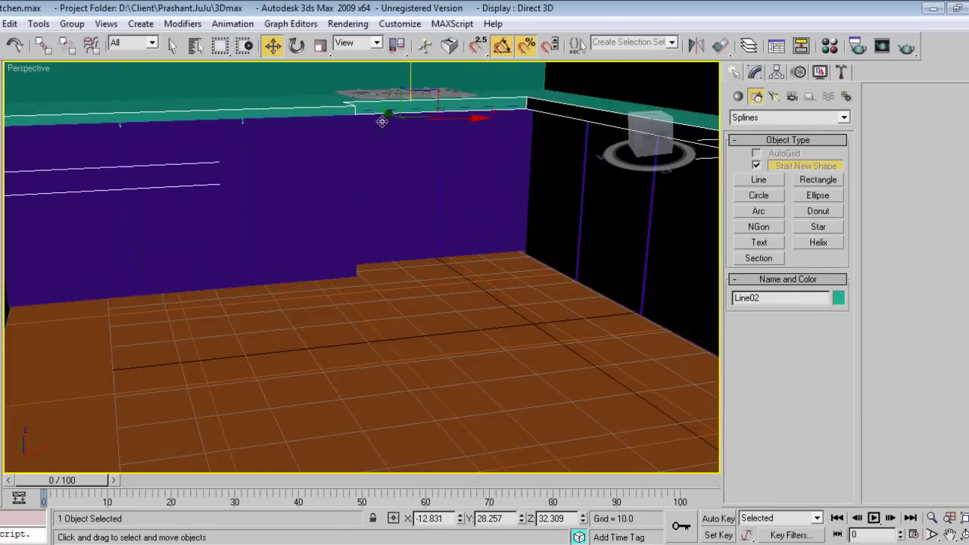
pyautogui.moveTo(382, 134); pyautogui.dragTo(350, 379, button='middle')
pyautogui.scroll(3, 389, 226)
pyautogui.scroll(2, 375, 347)
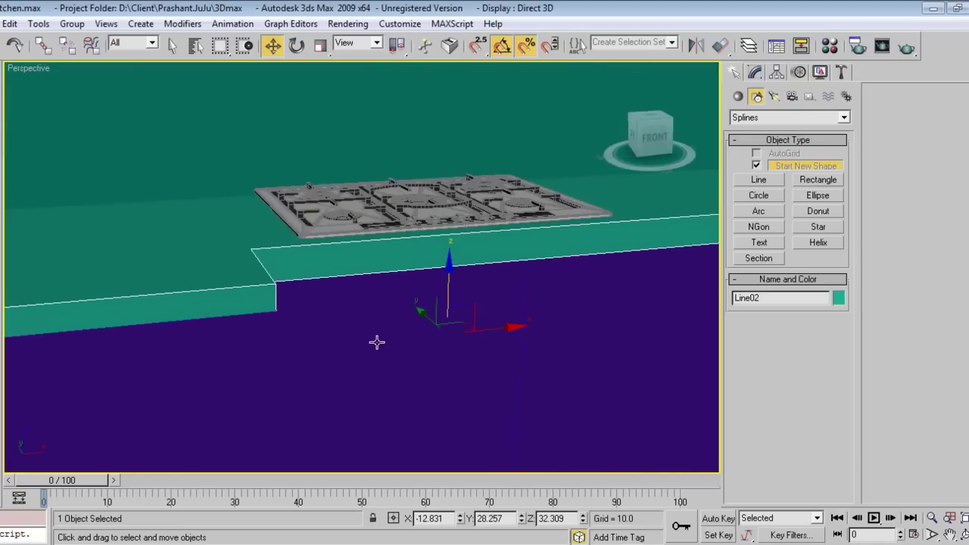
pyautogui.moveTo(447, 280)
pyautogui.mouseDown()
pyautogui.moveTo(446, 257)
pyautogui.moveTo(443, 277)
pyautogui.mouseUp()
# Set the countertop's extrusion amount to 2 and raise the slab to about Z 33.1.
pyautogui.click(755, 72)
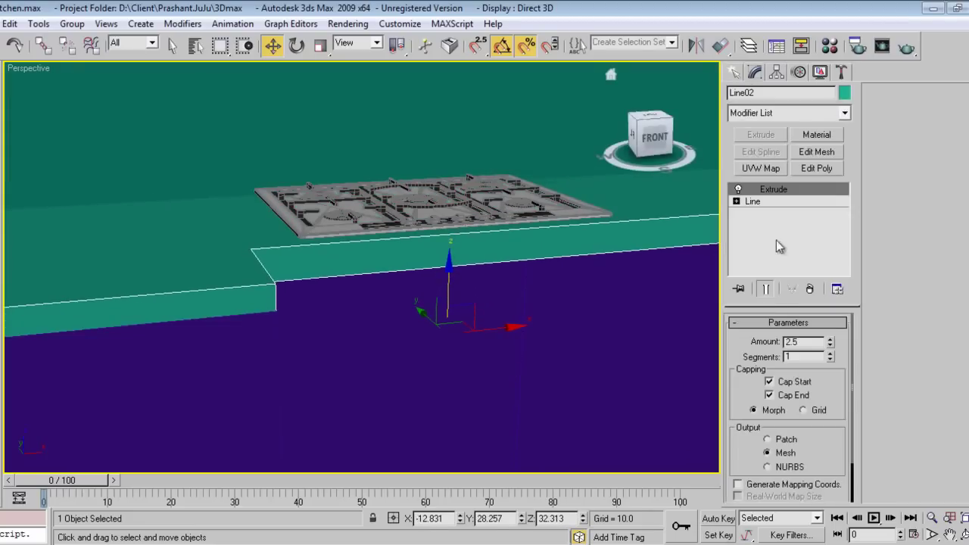
pyautogui.write('2')
pyautogui.press('Return')
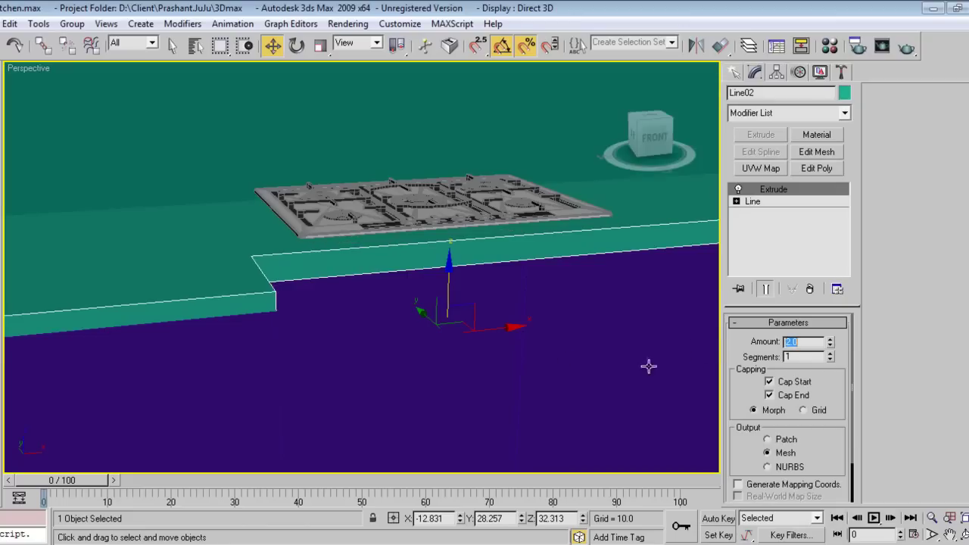
pyautogui.moveTo(450, 272); pyautogui.dragTo(447, 265)
pyautogui.scroll(-2, 266, 350)
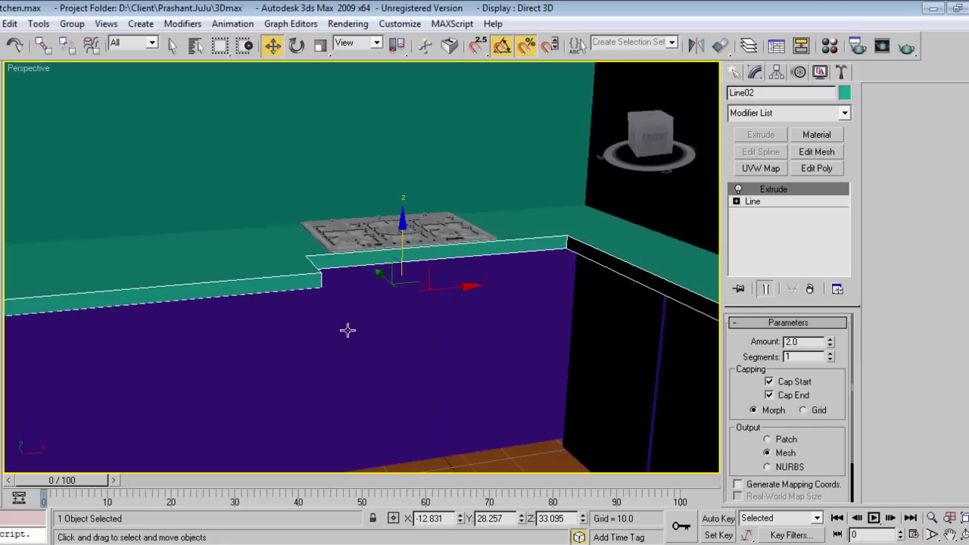
# Select the stove group in wireframe and lower it to about Z 35.44 so it rests on the countertop.
pyautogui.click(734, 73)
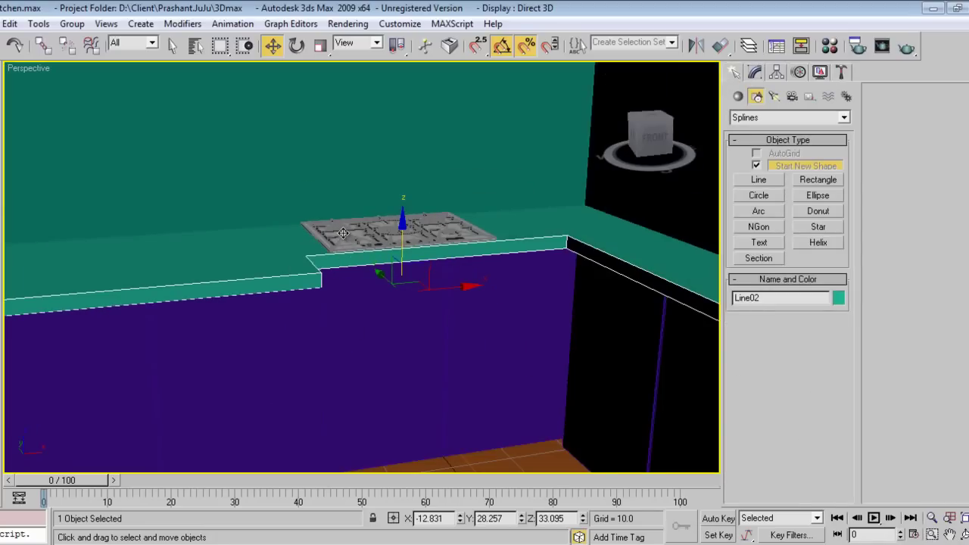
pyautogui.press('F3')
pyautogui.click(343, 234)
pyautogui.press('F3')
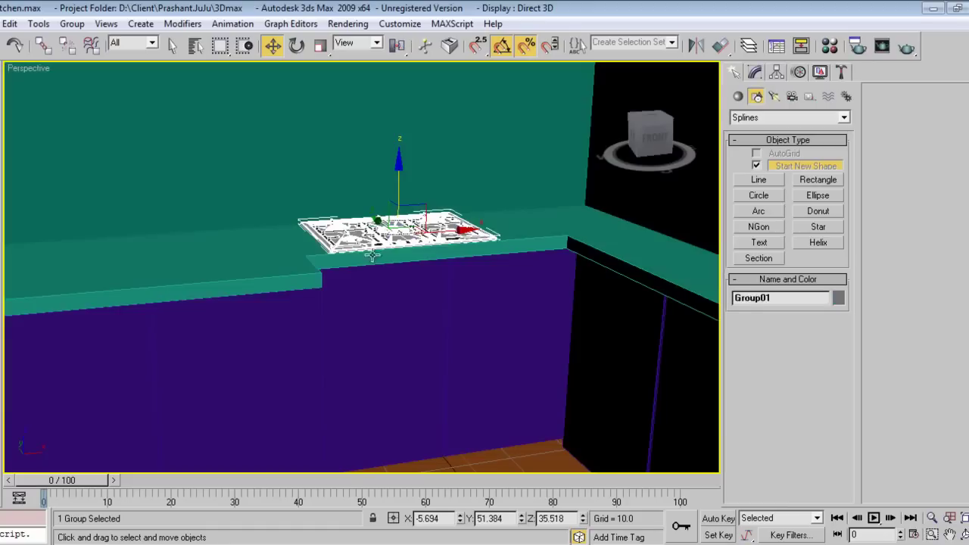
pyautogui.scroll(4, 394, 251)
pyautogui.moveTo(394, 250)
pyautogui.mouseDown(button='middle')
pyautogui.moveTo(371, 410)
pyautogui.moveTo(345, 451)
pyautogui.mouseUp(button='middle')
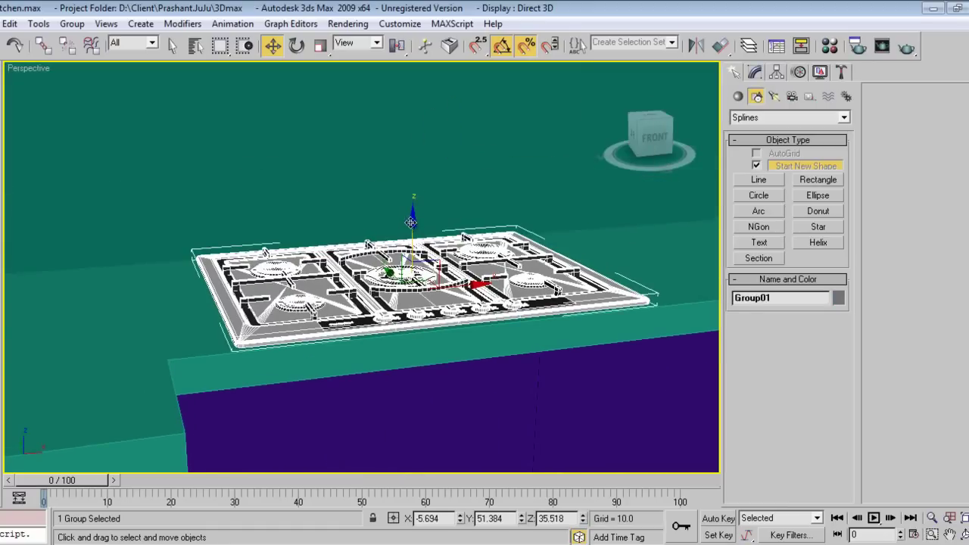
pyautogui.moveTo(410, 222); pyautogui.dragTo(414, 226)
pyautogui.scroll(-4, 424, 336)
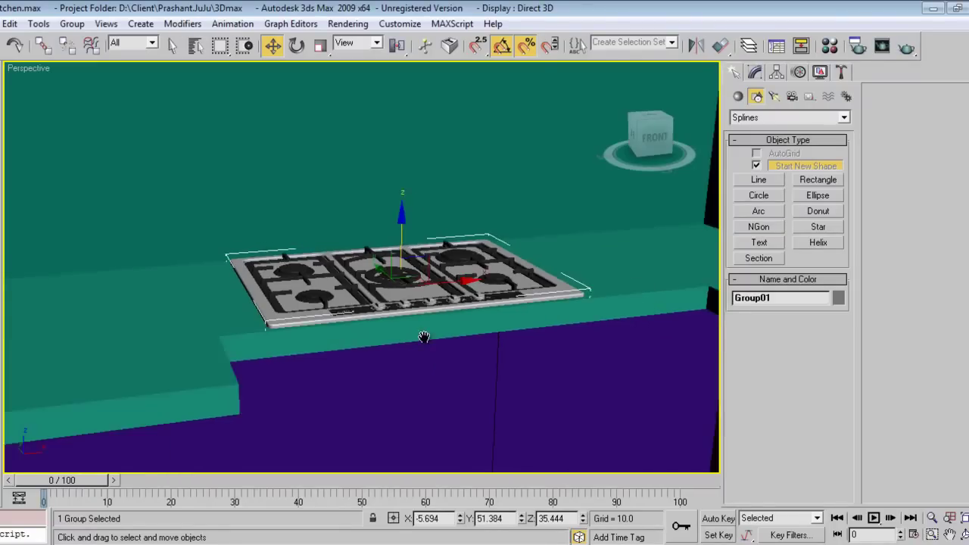
# Check the stove's position along the back counter against the reference kitchen photo in Windows Photo Viewer.
pyautogui.keyDown('alt'); pyautogui.moveTo(444, 353); pyautogui.dragTo(360, 280, button='middle'); pyautogui.keyUp('alt')
pyautogui.click(356, 264)
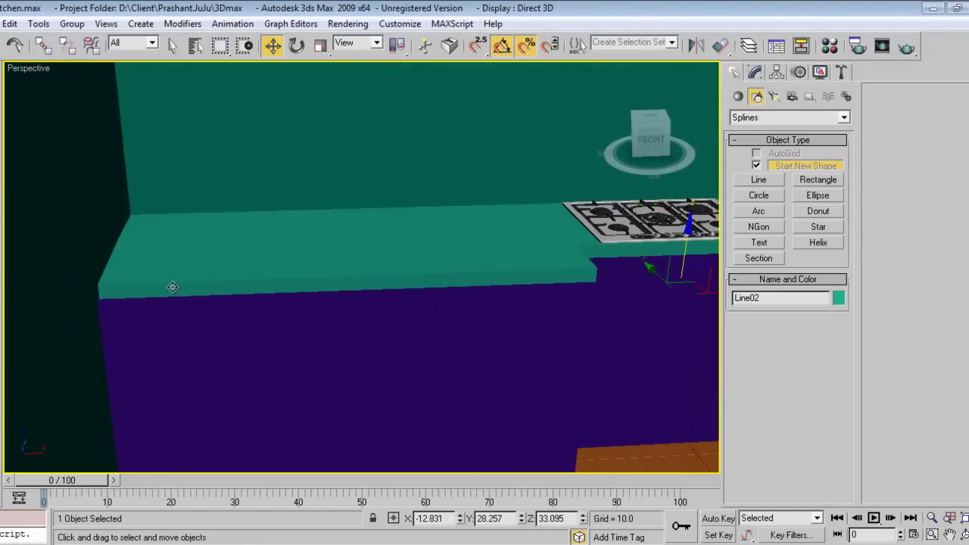
pyautogui.hotkey('alt', 'Tab')
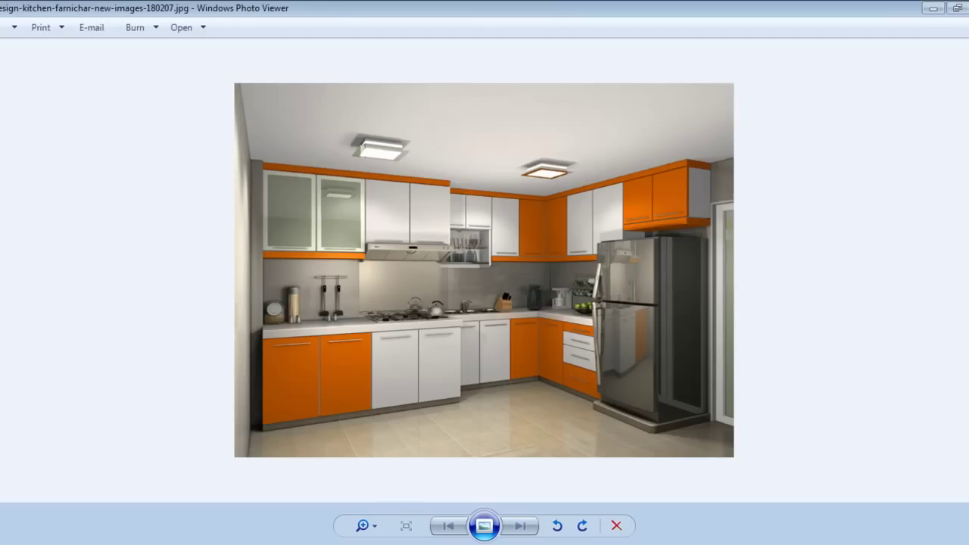
pyautogui.hotkey('alt', 'Tab')
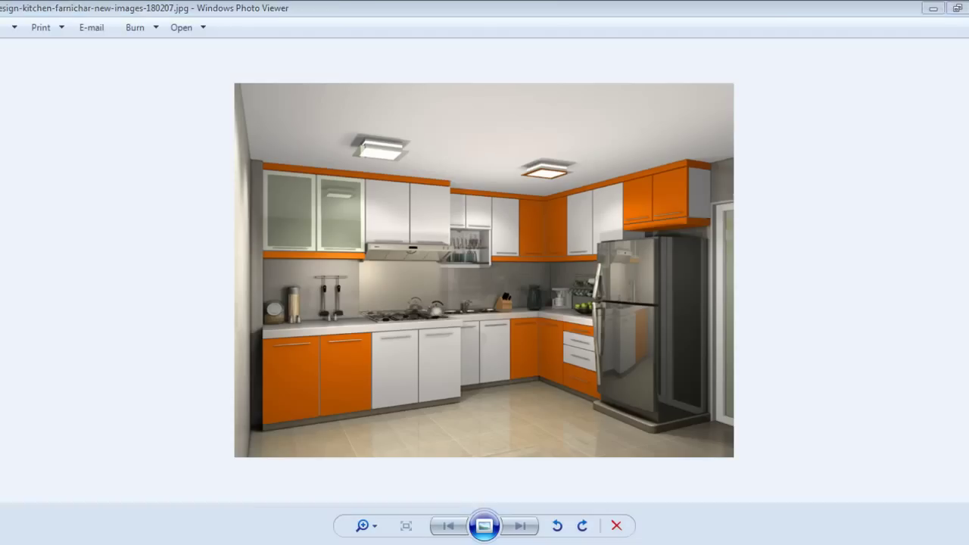
pyautogui.moveTo(600, 298); pyautogui.dragTo(482, 357, button='middle')
pyautogui.moveTo(483, 358); pyautogui.dragTo(581, 242)
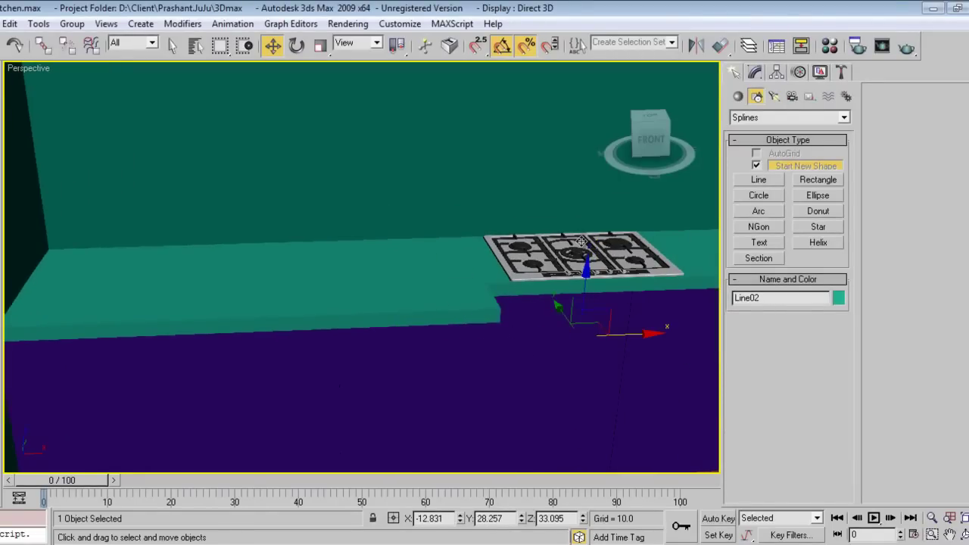
# Select the stove group in wireframe and move it along X to about -36.6, onto the deeper countertop section.
pyautogui.click(591, 249)
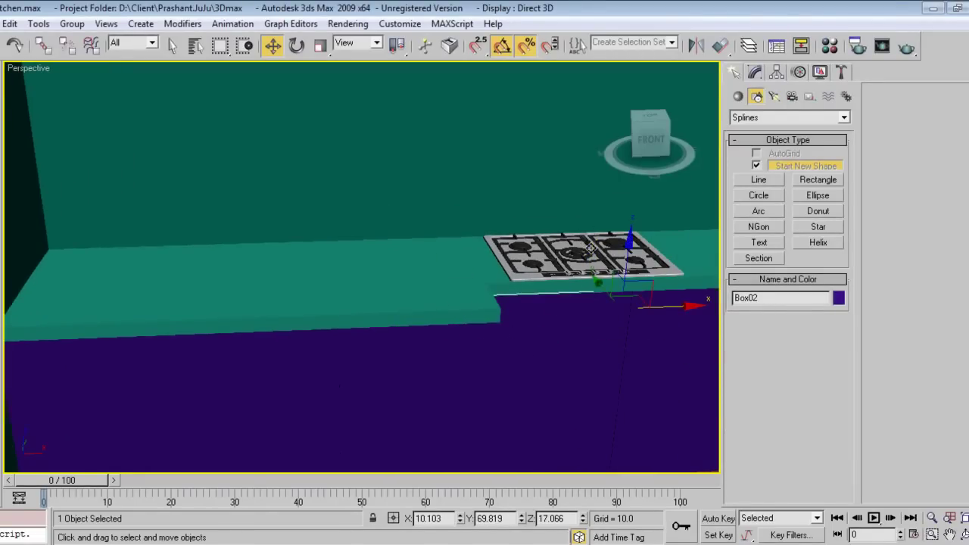
pyautogui.press('F3')
pyautogui.click(590, 249)
pyautogui.press('F3')
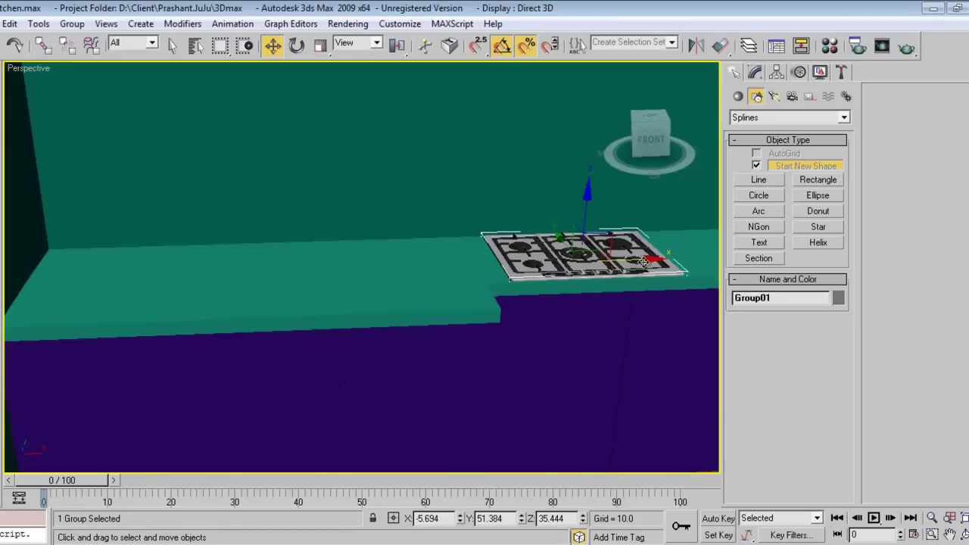
pyautogui.moveTo(636, 262); pyautogui.dragTo(437, 320)
pyautogui.keyDown('alt'); pyautogui.moveTo(323, 396); pyautogui.dragTo(343, 371, button='middle'); pyautogui.keyUp('alt')
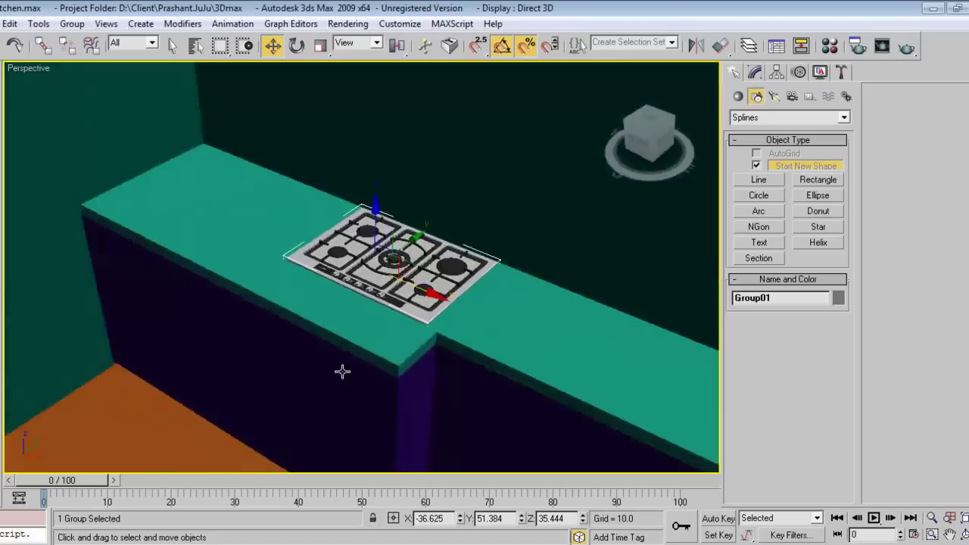
# Move the stove group forward to about Y 48.3 and shift it to about X -38.0 on the countertop.
pyautogui.moveTo(424, 237); pyautogui.dragTo(409, 248)
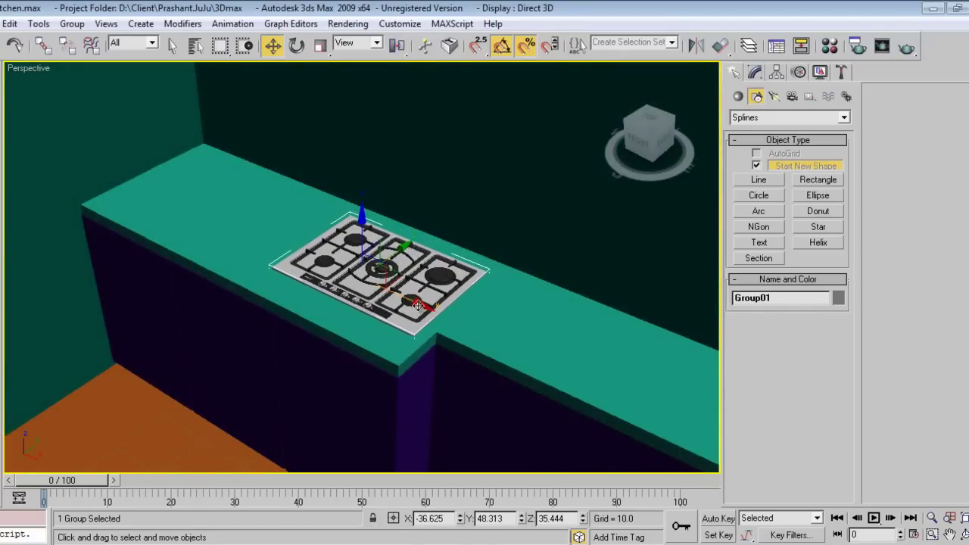
pyautogui.moveTo(418, 305); pyautogui.dragTo(410, 301)
pyautogui.keyDown('alt'); pyautogui.moveTo(356, 389); pyautogui.dragTo(462, 370, button='middle'); pyautogui.keyUp('alt')
pyautogui.moveTo(427, 324); pyautogui.dragTo(341, 322, button='middle')
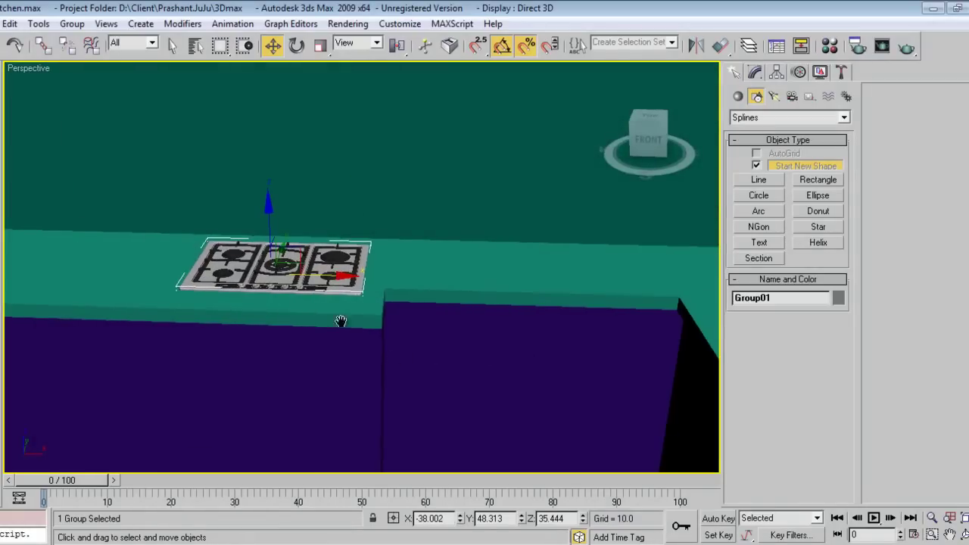
# Merge all objects from RenderStuff_Metal_Sink_kit.max in the Models folder into the scene.
pyautogui.hotkey('alt', 'f')
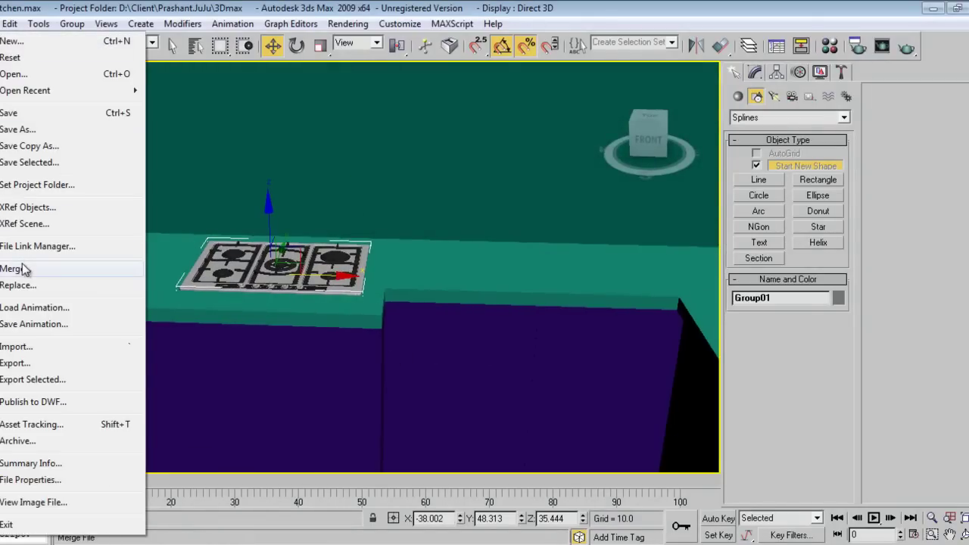
pyautogui.click(58, 268)
pyautogui.click(66, 186)
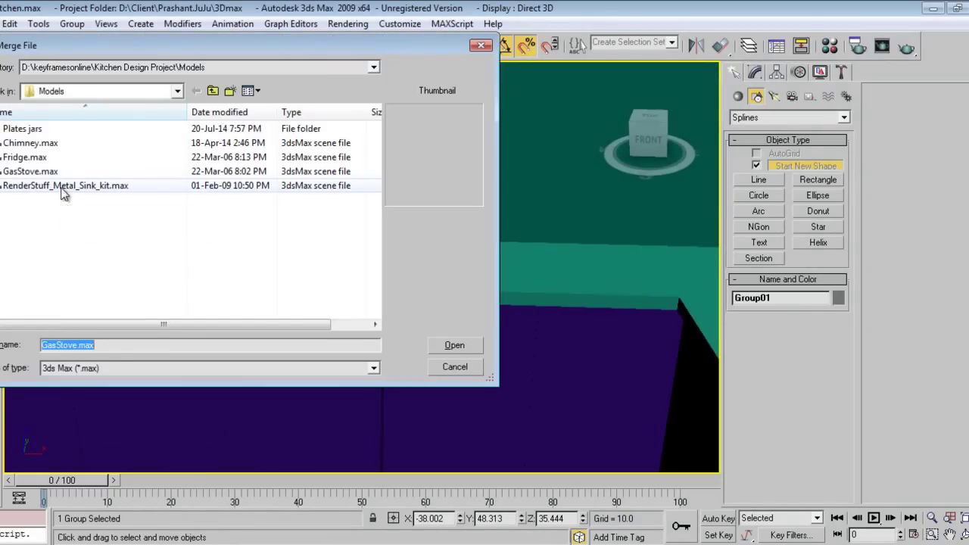
pyautogui.click(454, 347)
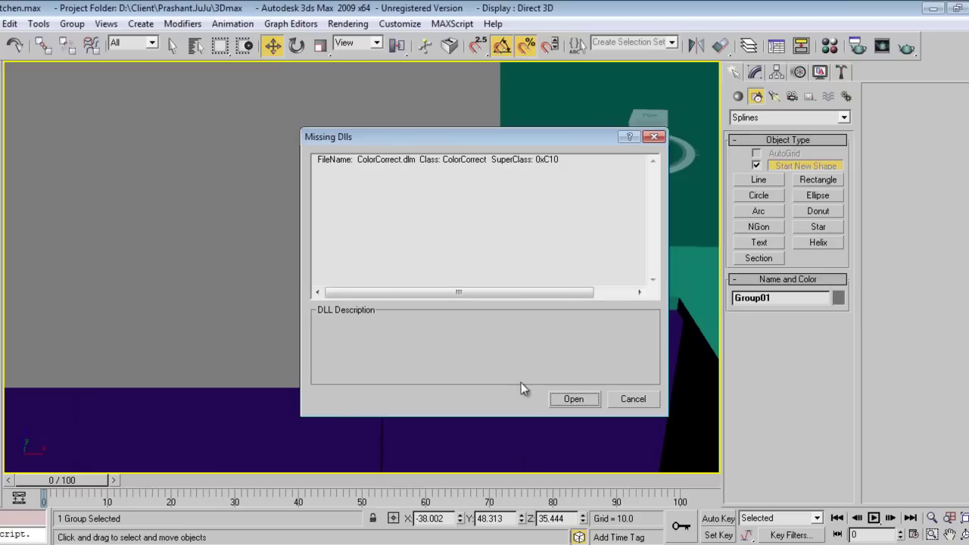
pyautogui.click(574, 399)
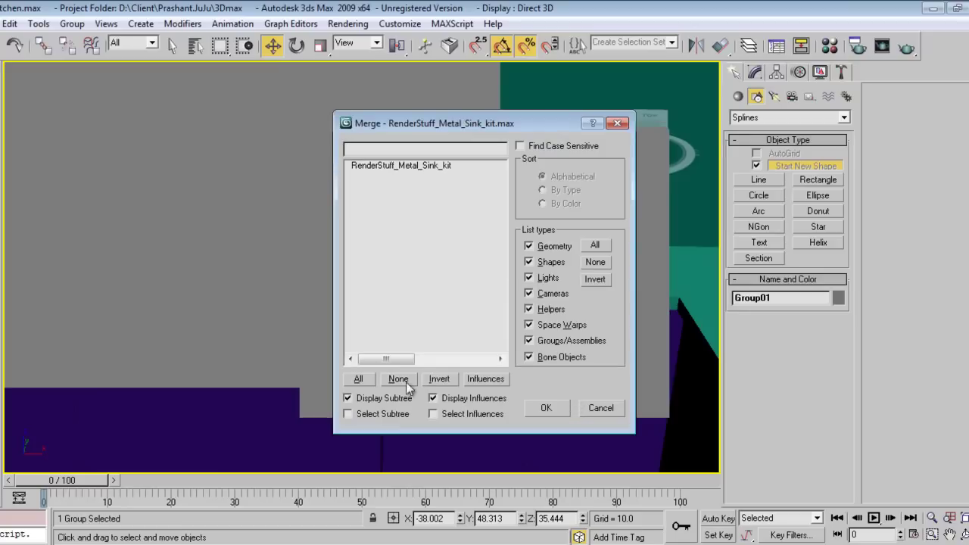
pyautogui.click(358, 378)
pyautogui.click(547, 407)
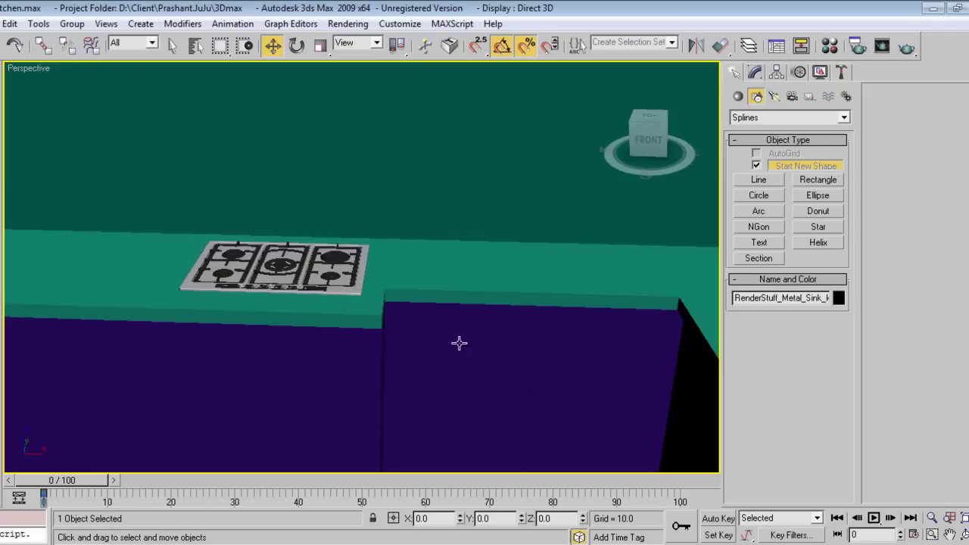
# Group the merged sink under the name Group02.
pyautogui.click(72, 23)
pyautogui.click(90, 38)
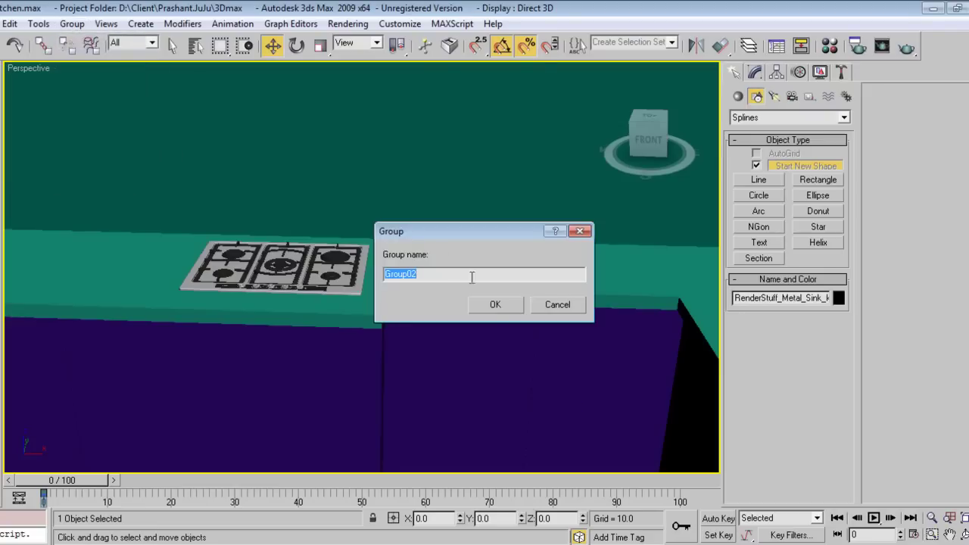
pyautogui.click(490, 302)
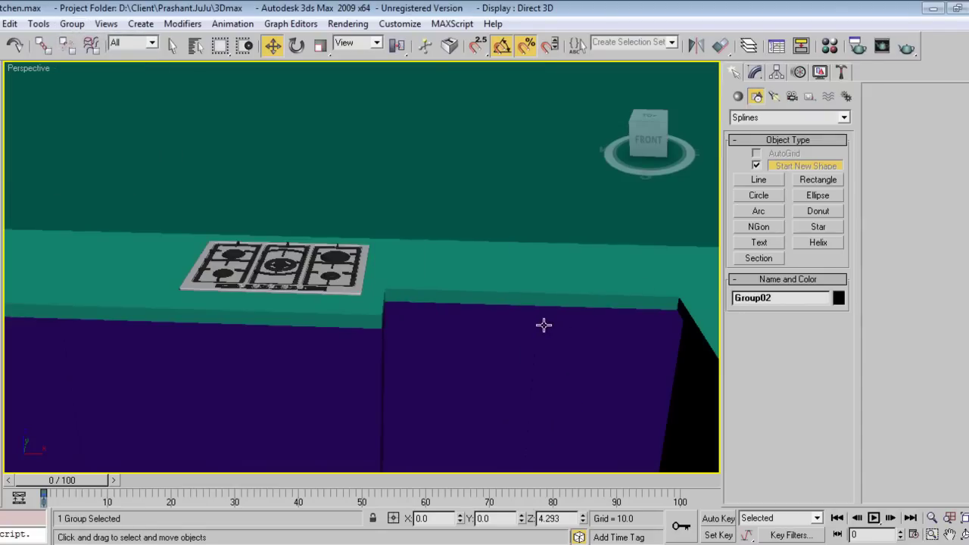
# In the top view, move the sink group along Y to about 44.5, toward the back counter.
pyautogui.press('t')
pyautogui.moveTo(366, 222); pyautogui.dragTo(366, 177)
pyautogui.scroll(3, 363, 177)
pyautogui.moveTo(362, 177); pyautogui.dragTo(354, 307, button='middle')
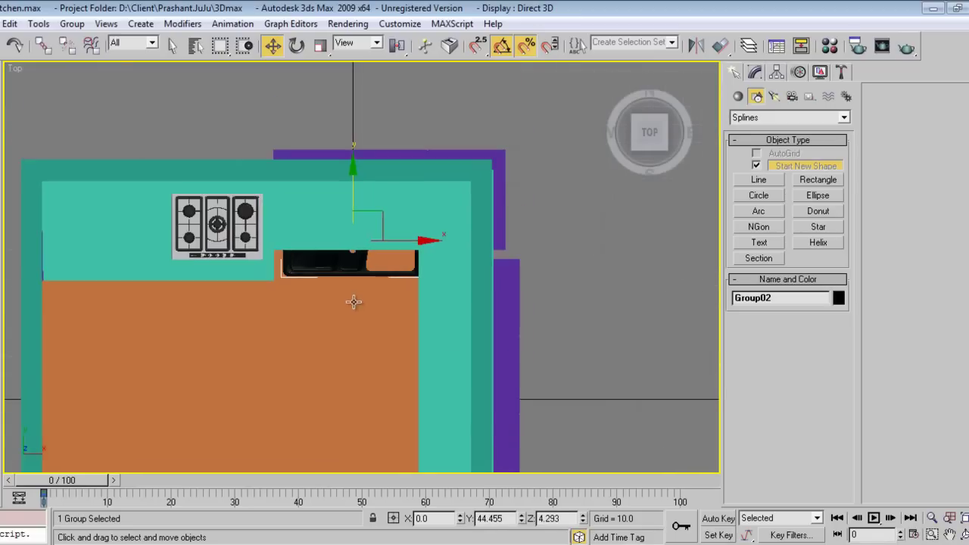
pyautogui.press('F3')
pyautogui.scroll(5, 354, 301)
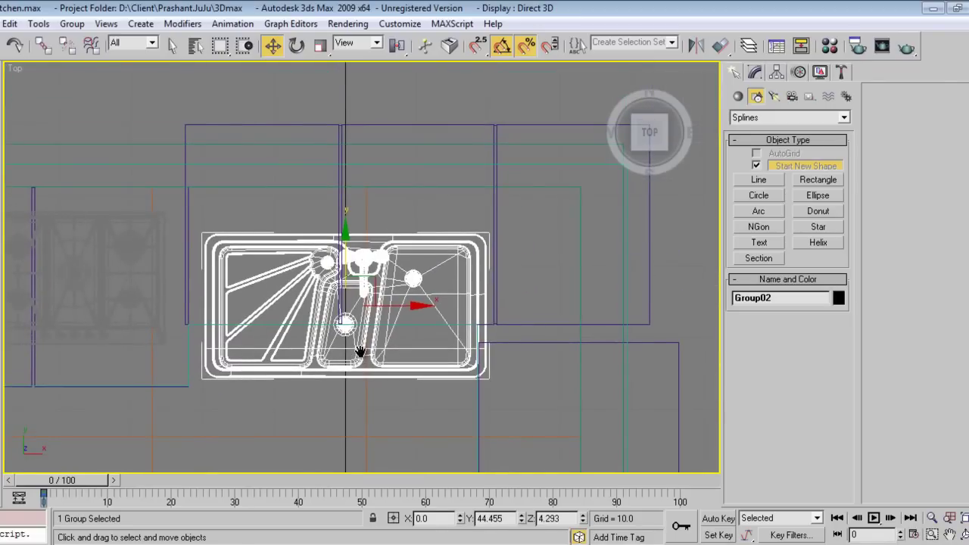
# Scale the sink group down uniformly and move it to about Y 52.85 so it fits the narrower countertop section.
pyautogui.press('r')
pyautogui.moveTo(353, 286)
pyautogui.mouseDown()
pyautogui.moveTo(343, 317)
pyautogui.moveTo(358, 294)
pyautogui.mouseUp()
pyautogui.press('w')
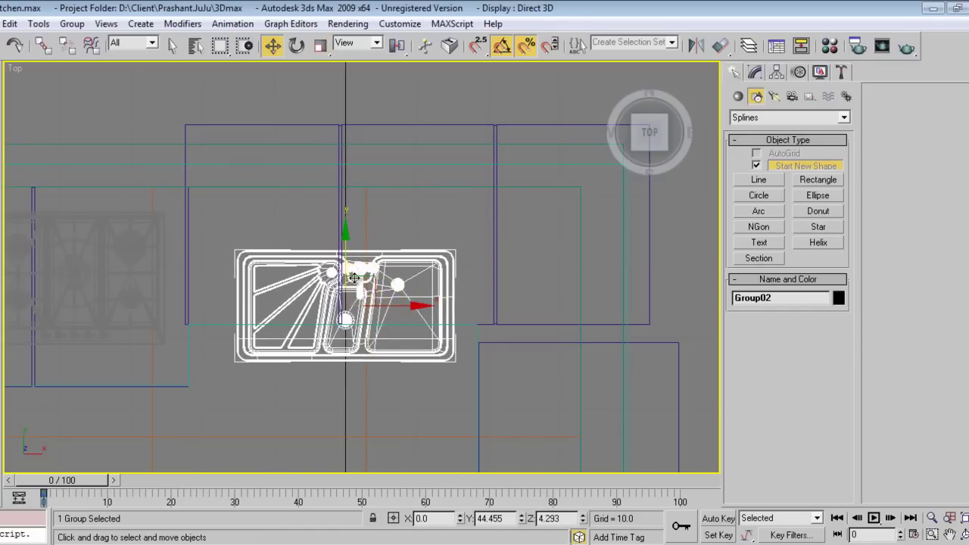
pyautogui.moveTo(346, 253); pyautogui.dragTo(356, 196)
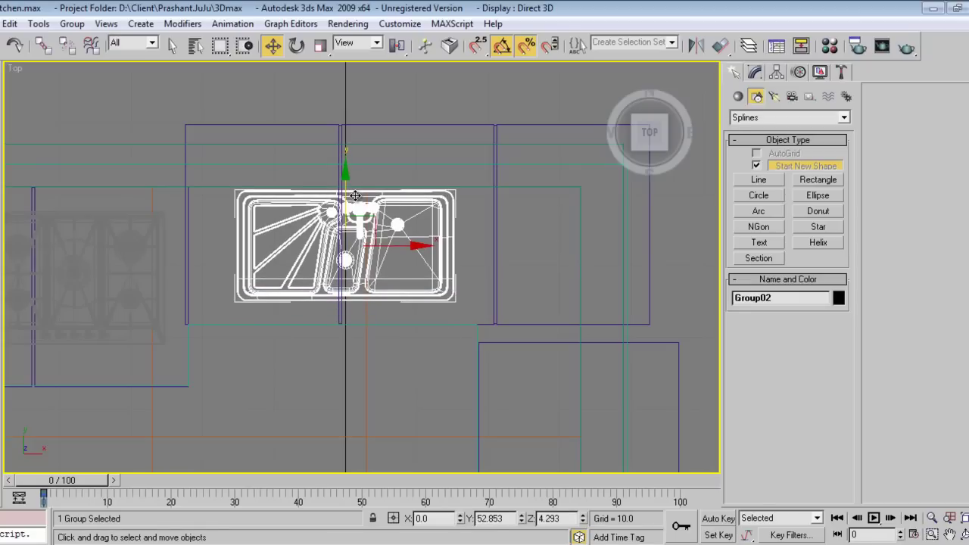
# Raise the sink group in the perspective view to about Z 35.95 so its rim sits on the countertop.
pyautogui.press('p')
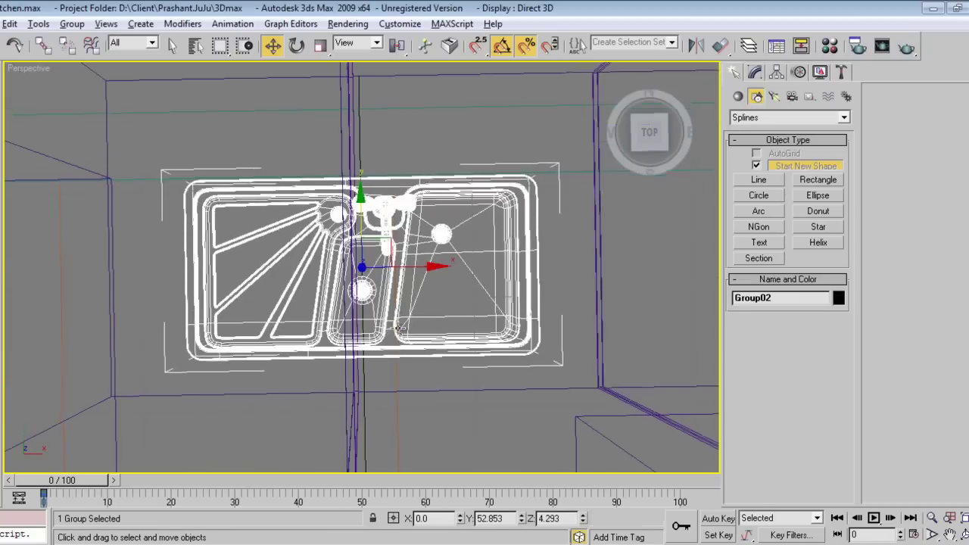
pyautogui.moveTo(393, 312)
pyautogui.keyDown('alt'); pyautogui.mouseDown(button='middle')
pyautogui.moveTo(421, 261)
pyautogui.moveTo(416, 396)
pyautogui.mouseUp(button='middle'); pyautogui.keyUp('alt')
pyautogui.press('F3')
pyautogui.scroll(-4, 416, 396)
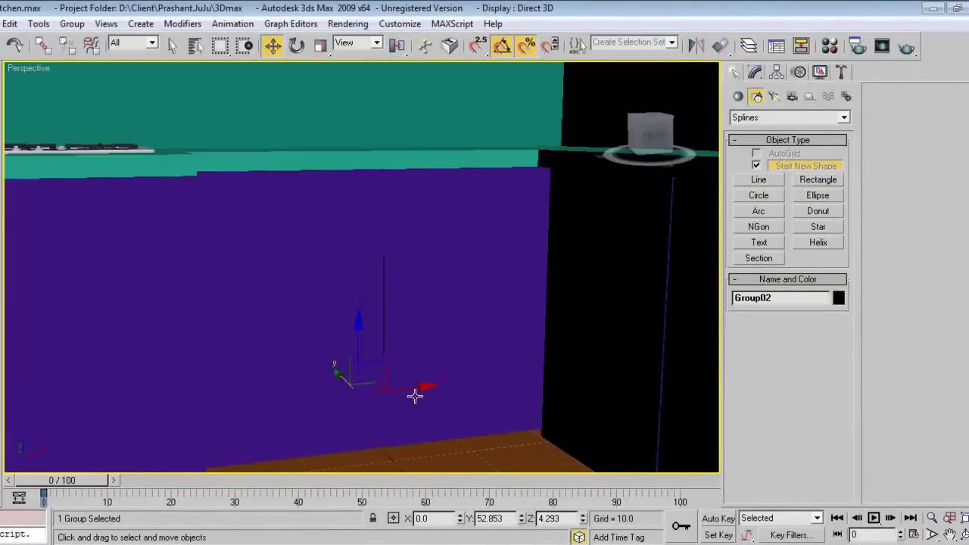
pyautogui.moveTo(360, 264); pyautogui.dragTo(357, 246)
pyautogui.scroll(6, 366, 227)
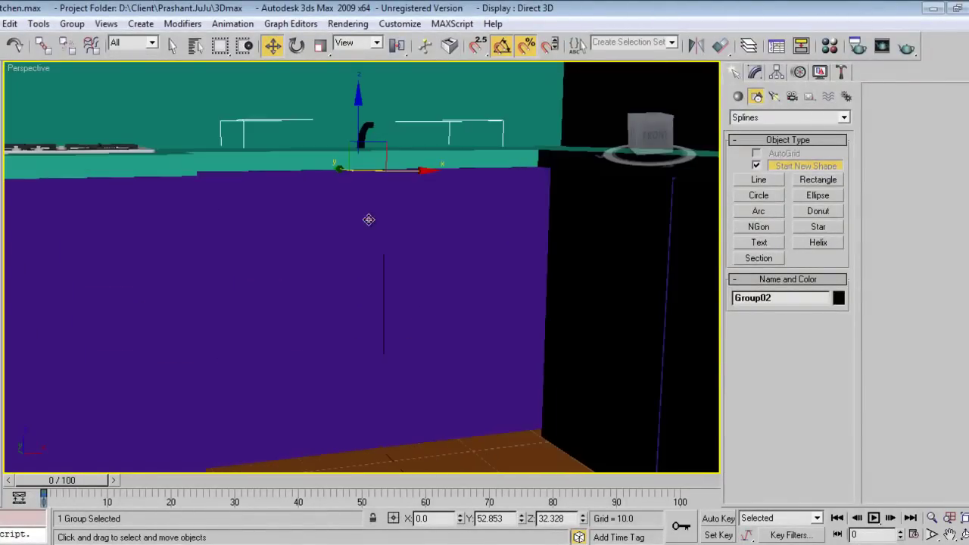
pyautogui.moveTo(354, 321); pyautogui.dragTo(357, 217)
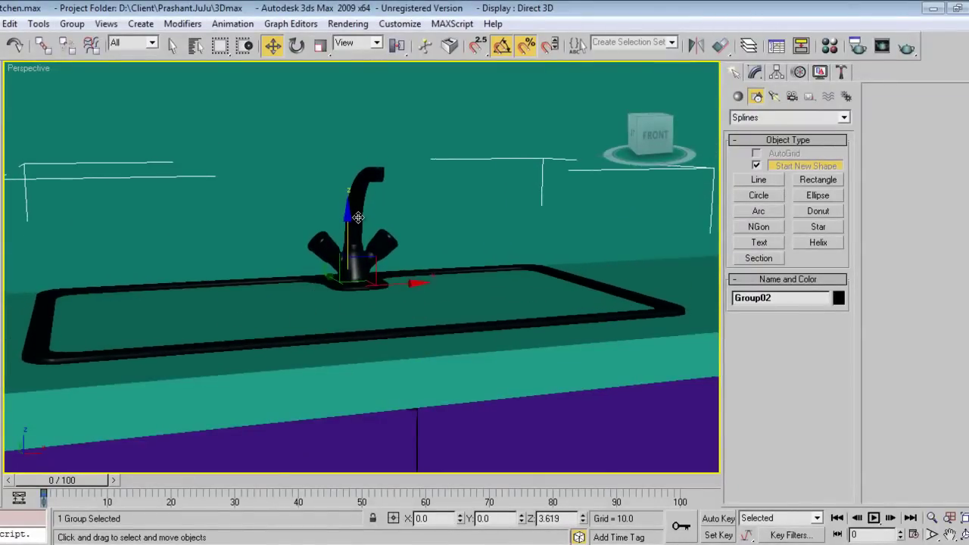
pyautogui.keyDown('alt'); pyautogui.moveTo(430, 363); pyautogui.dragTo(447, 409, button='middle'); pyautogui.keyUp('alt')
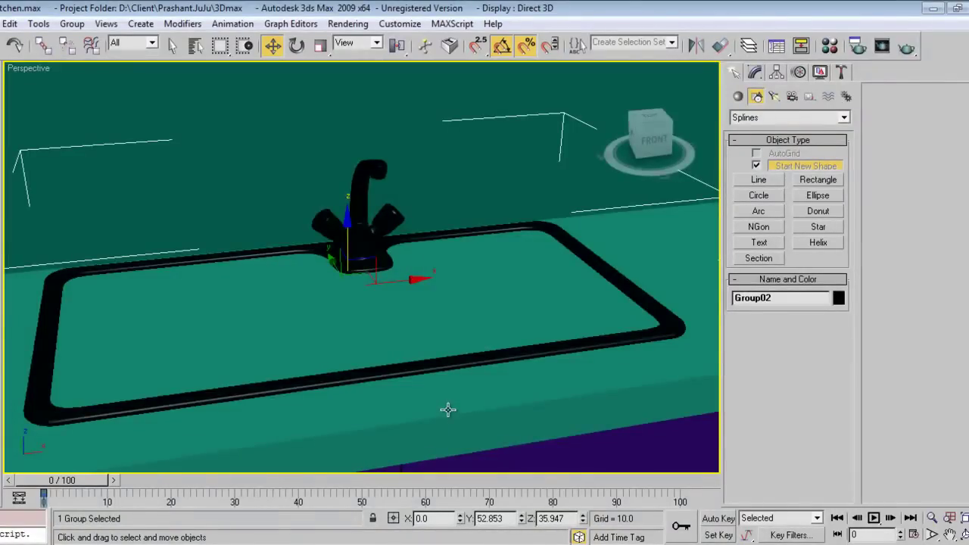
pyautogui.press('F3')
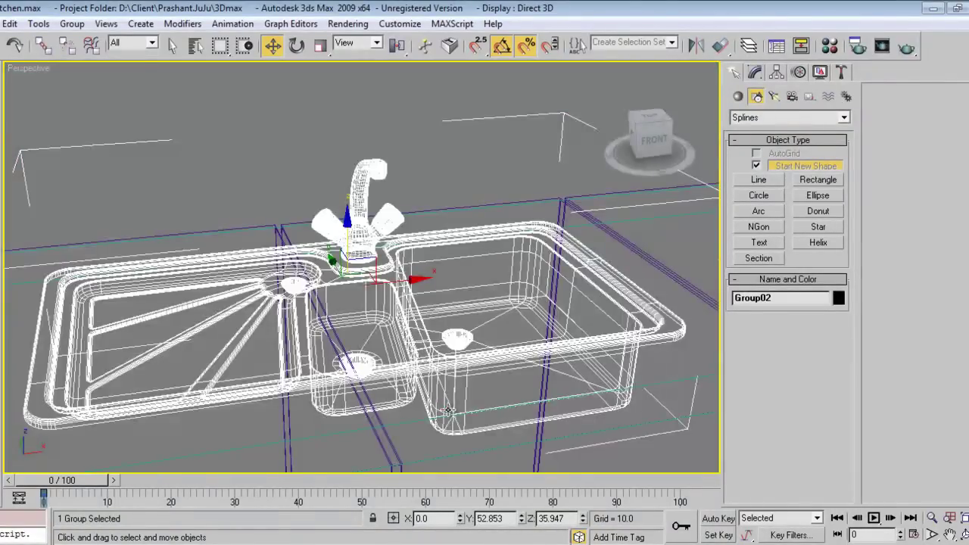
pyautogui.keyDown('ctrl'); pyautogui.click(409, 423); pyautogui.keyUp('ctrl')
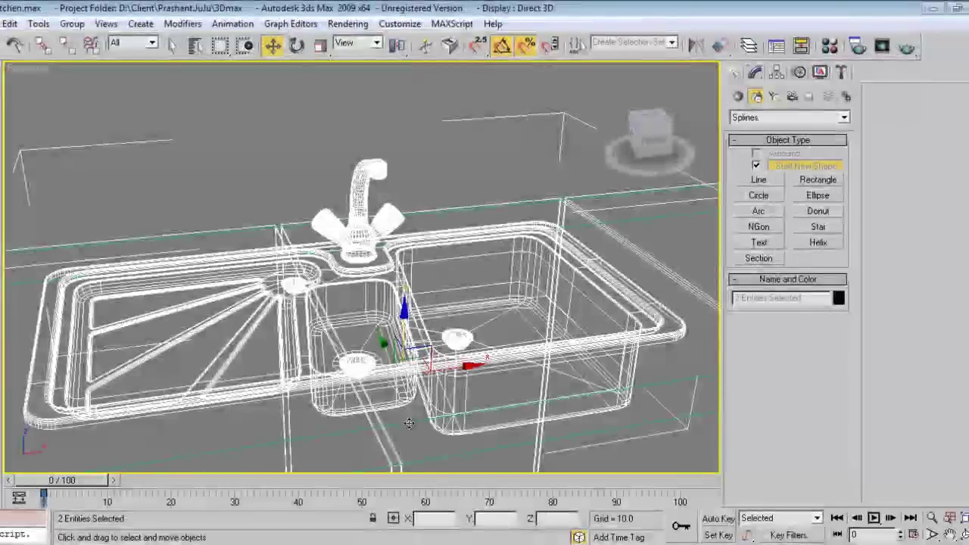
pyautogui.hotkey('alt', 'q')
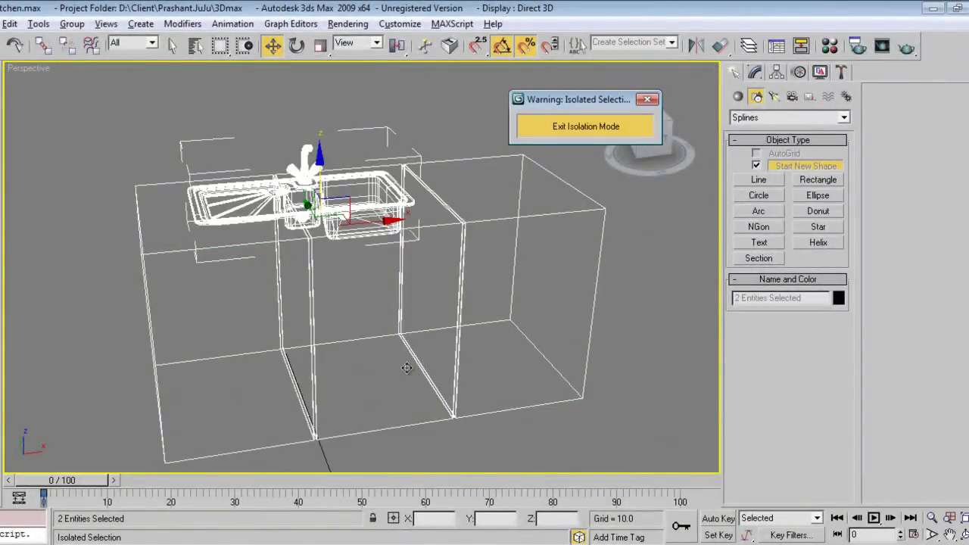
pyautogui.click(576, 124)
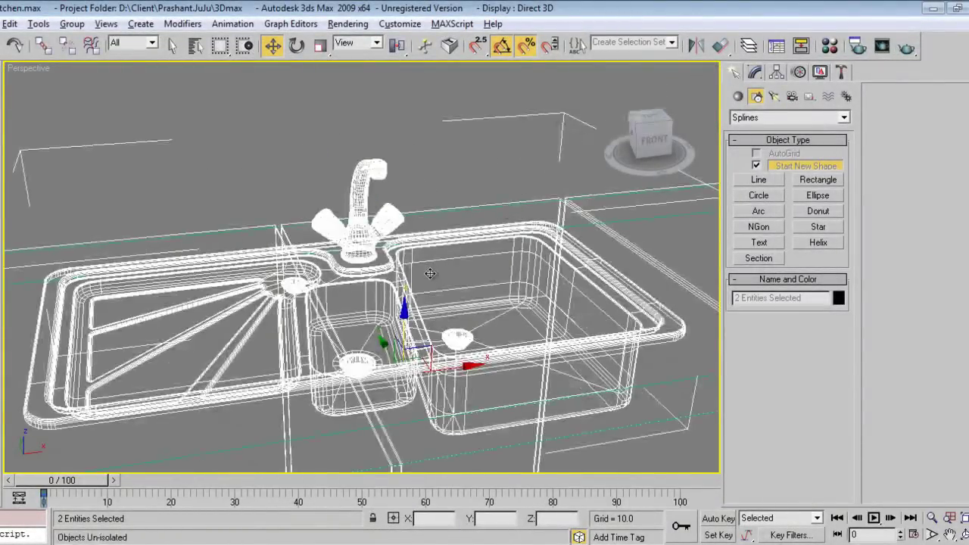
pyautogui.press('F3')
pyautogui.scroll(-3, 409, 318)
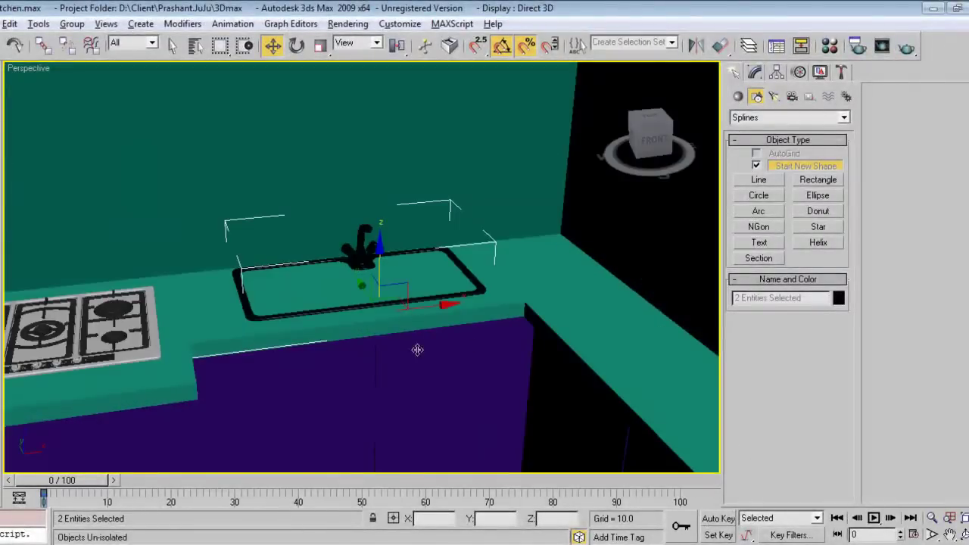
# Select the sink group together with the countertop in wireframe and isolate them.
pyautogui.press('F3')
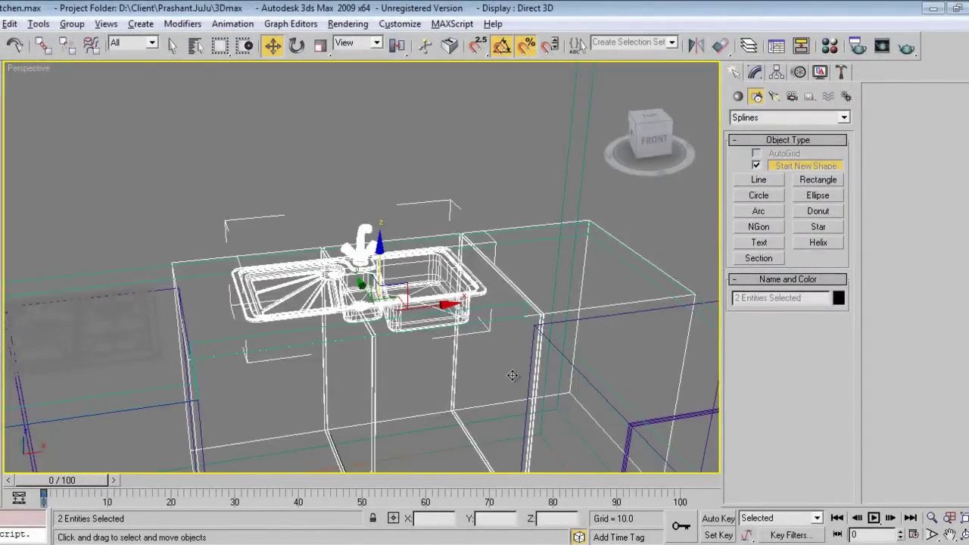
pyautogui.click(508, 305)
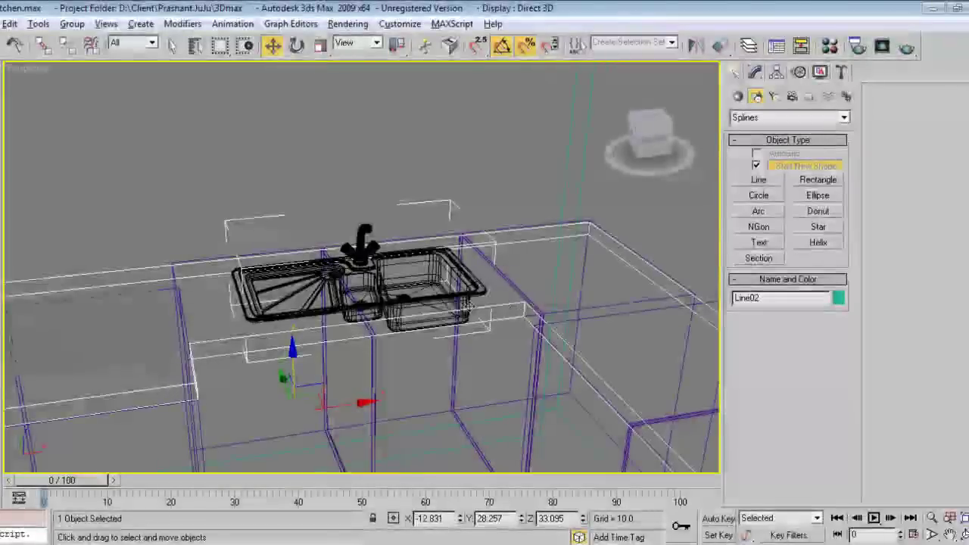
pyautogui.click(451, 269)
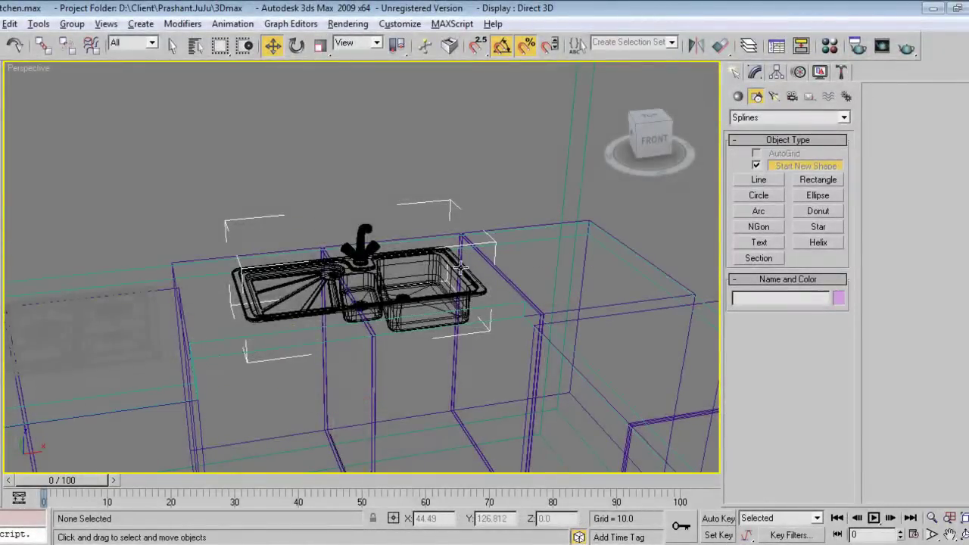
pyautogui.click(462, 268)
pyautogui.keyDown('ctrl'); pyautogui.click(509, 311); pyautogui.keyUp('ctrl')
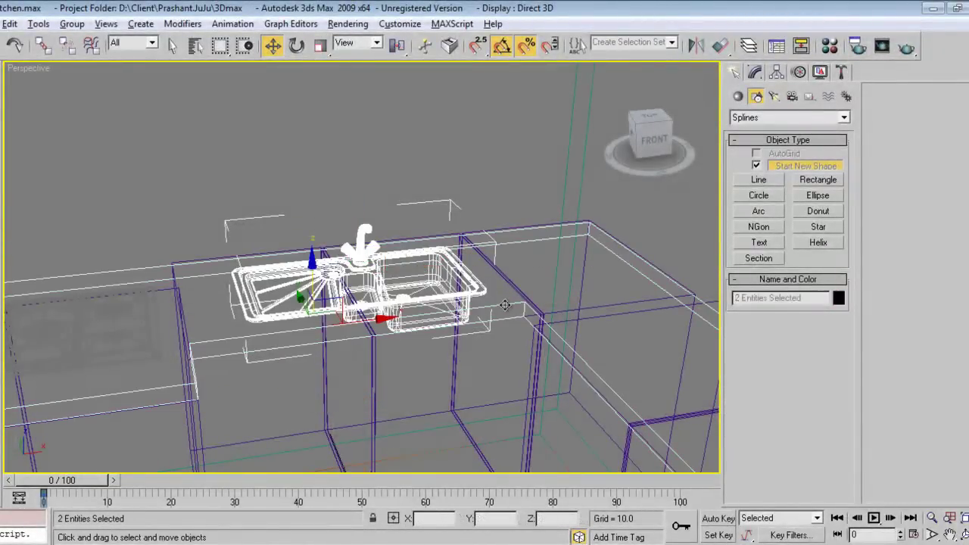
pyautogui.hotkey('alt', 'q')
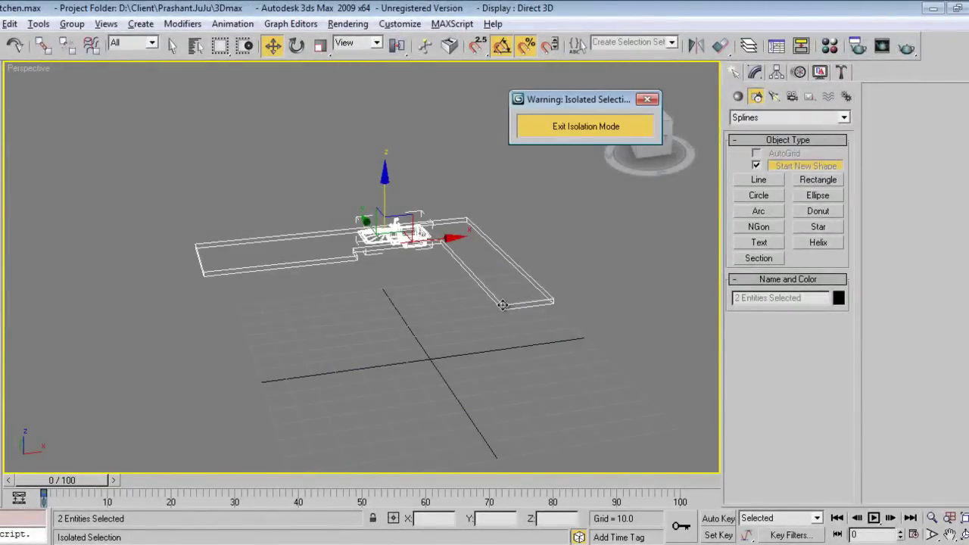
# Select only the countertop in the top view and remove its Extrude modifier.
pyautogui.press('t')
pyautogui.scroll(-1, 444, 333)
pyautogui.click(445, 392)
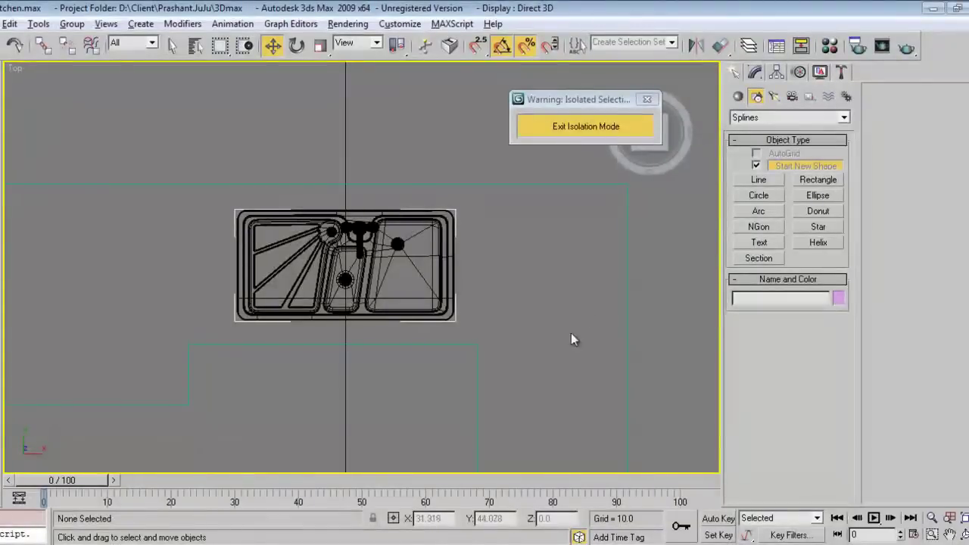
pyautogui.click(626, 323)
pyautogui.click(757, 72)
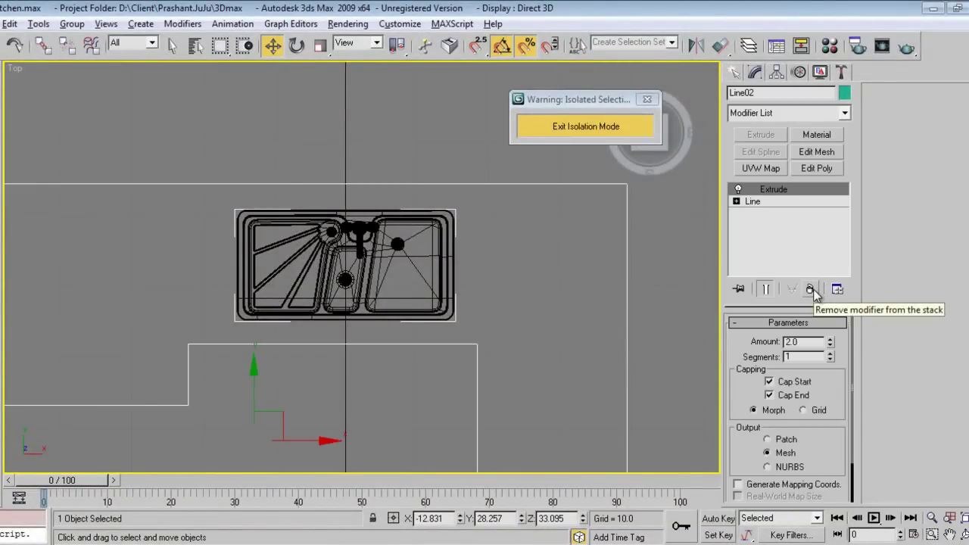
pyautogui.click(812, 289)
# Draw a rectangle around the sink's outer edge as part of the countertop shape, with Start New Shape turned off.
pyautogui.click(735, 72)
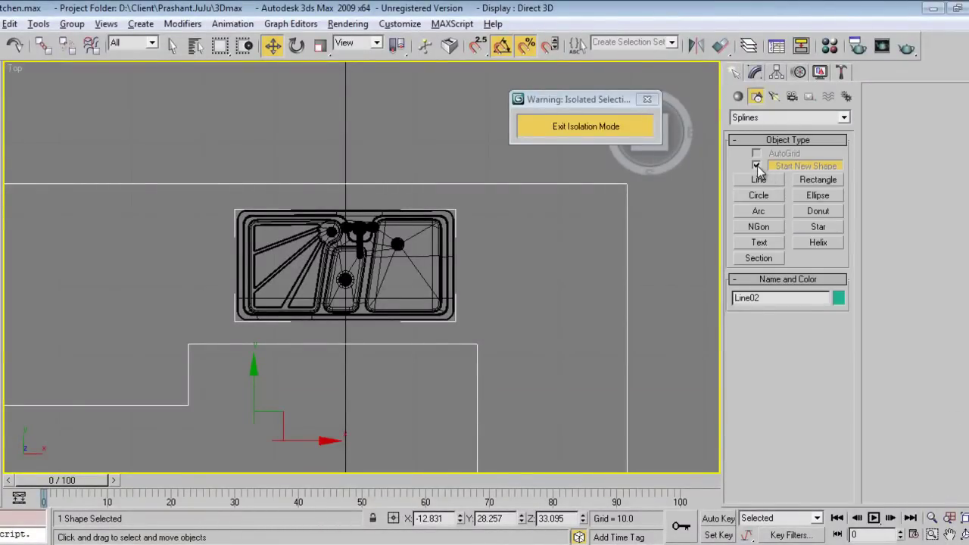
pyautogui.click(818, 180)
pyautogui.scroll(2, 246, 231)
pyautogui.scroll(1, 246, 231)
pyautogui.moveTo(246, 231)
pyautogui.mouseDown(button='middle')
pyautogui.moveTo(262, 245)
pyautogui.moveTo(252, 242)
pyautogui.mouseUp(button='middle')
pyautogui.scroll(-2, 250, 257)
pyautogui.moveTo(210, 165); pyautogui.dragTo(518, 325)
pyautogui.rightClick(552, 299)
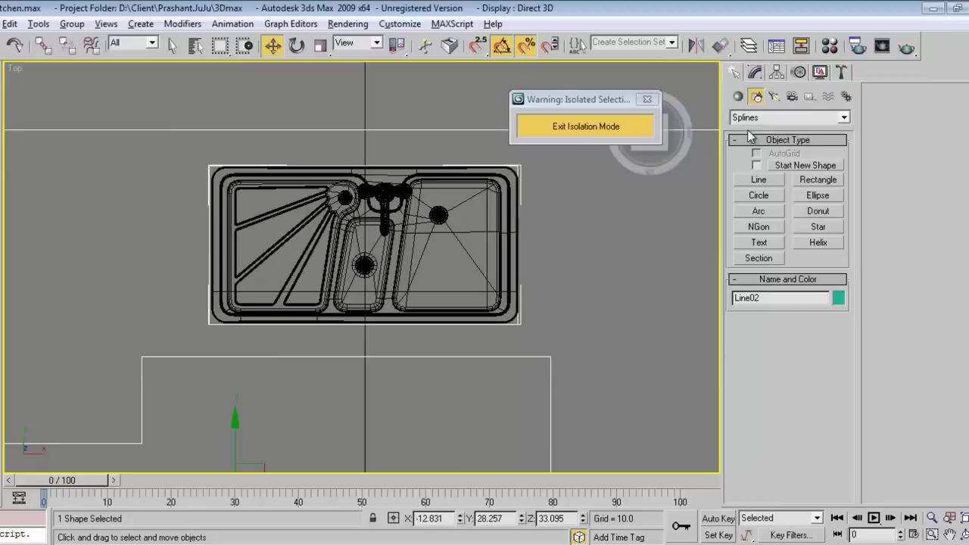
# Select the sink rectangle's spline in the left view and raise it towards the level of the countertop outline.
pyautogui.click(753, 71)
pyautogui.press('l')
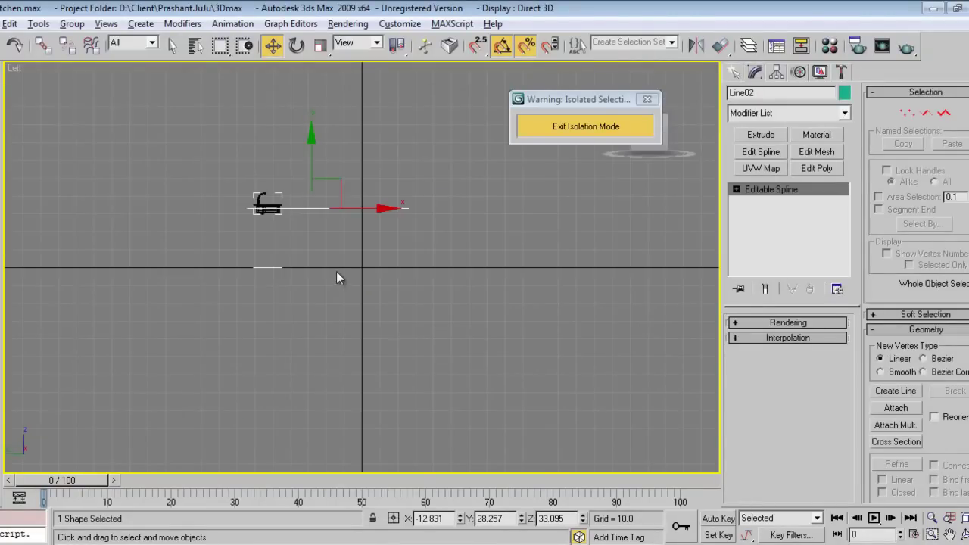
pyautogui.scroll(3, 394, 311)
pyautogui.click(945, 113)
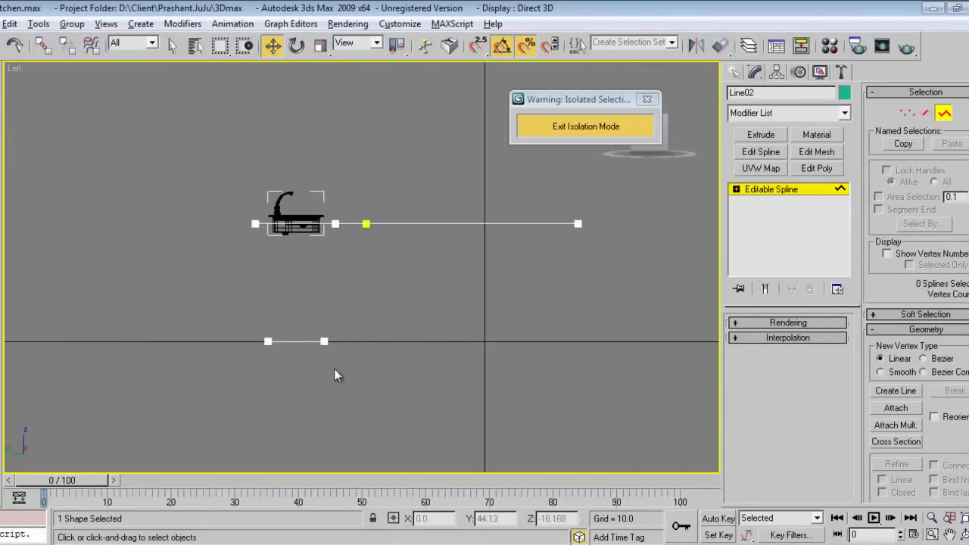
pyautogui.click(303, 341)
pyautogui.moveTo(297, 299); pyautogui.dragTo(297, 216)
pyautogui.scroll(7, 297, 216)
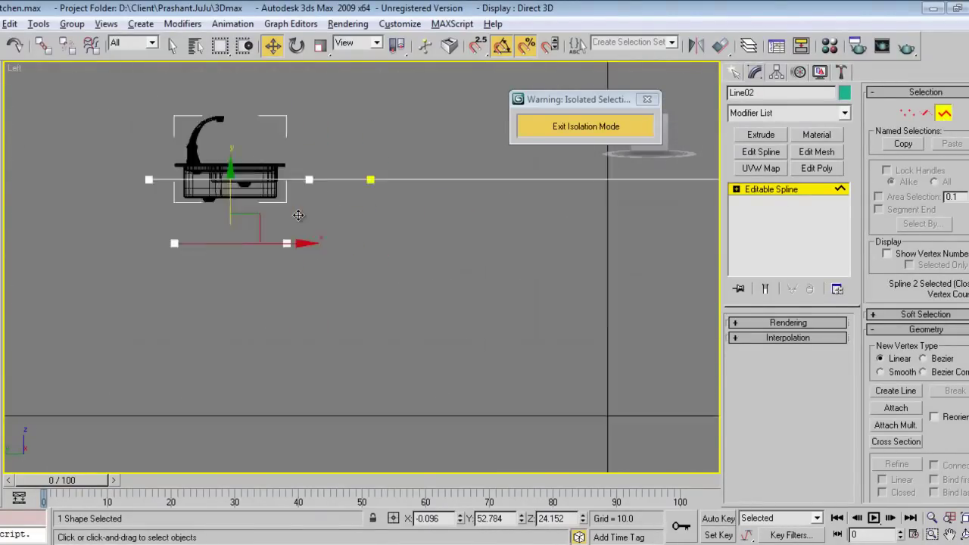
pyautogui.moveTo(177, 258); pyautogui.dragTo(177, 155)
# Fine-tune the rectangle spline's height to about Z 33.1 so it lies level with the countertop outline.
pyautogui.scroll(5, 167, 216)
pyautogui.moveTo(167, 217); pyautogui.dragTo(362, 331, button='middle')
pyautogui.moveTo(65, 227); pyautogui.dragTo(230, 275, button='middle')
pyautogui.moveTo(230, 274); pyautogui.dragTo(210, 179)
pyautogui.scroll(8, 253, 248)
pyautogui.moveTo(311, 277); pyautogui.dragTo(568, 289, button='middle')
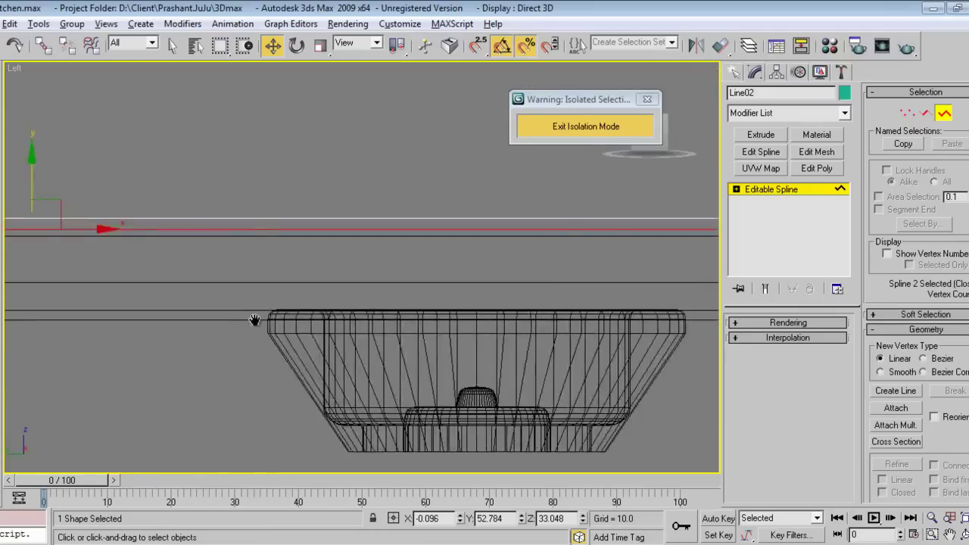
pyautogui.moveTo(255, 322); pyautogui.dragTo(443, 361, button='middle')
pyautogui.moveTo(218, 201); pyautogui.dragTo(219, 190)
pyautogui.scroll(-2, 235, 280)
pyautogui.press('z')
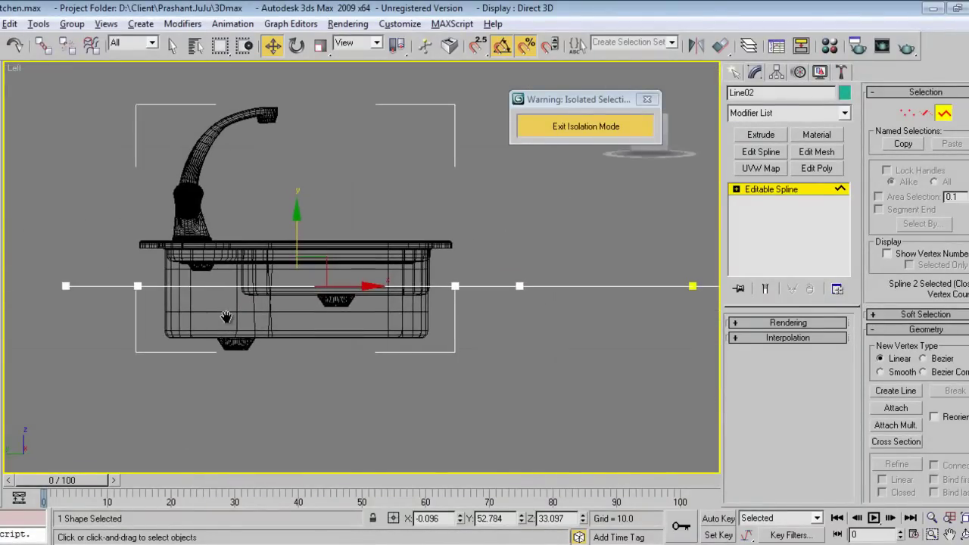
# Fillet the rectangle's four corner vertices in the top view by about 1.55 to follow the sink's rounded corners.
pyautogui.press('t')
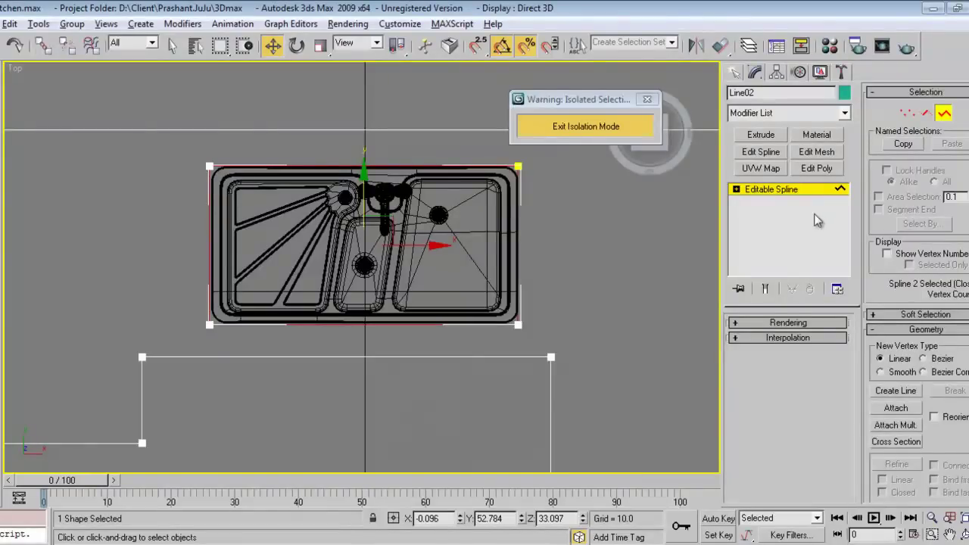
pyautogui.click(907, 112)
pyautogui.moveTo(188, 150); pyautogui.dragTo(534, 336)
pyautogui.moveTo(534, 337); pyautogui.dragTo(458, 358, button='middle')
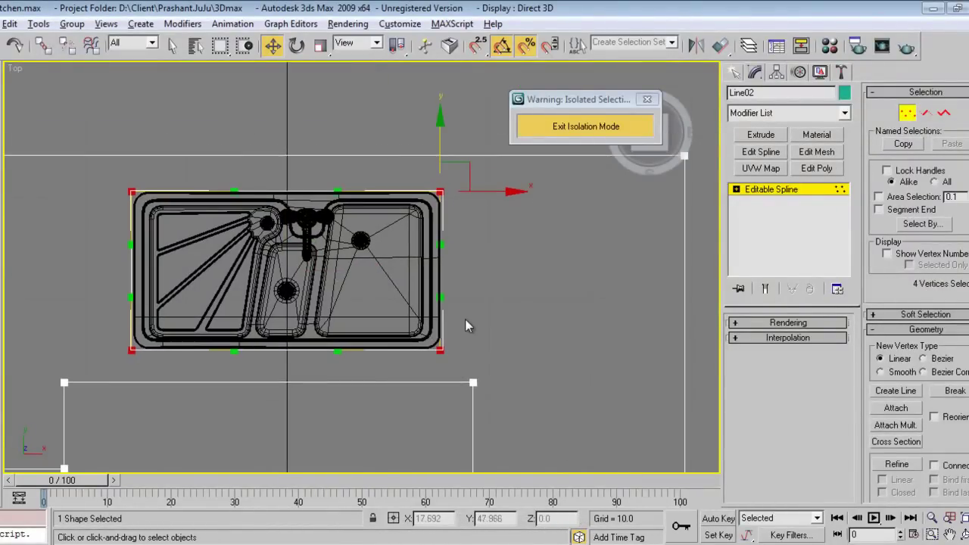
pyautogui.scroll(2, 465, 319)
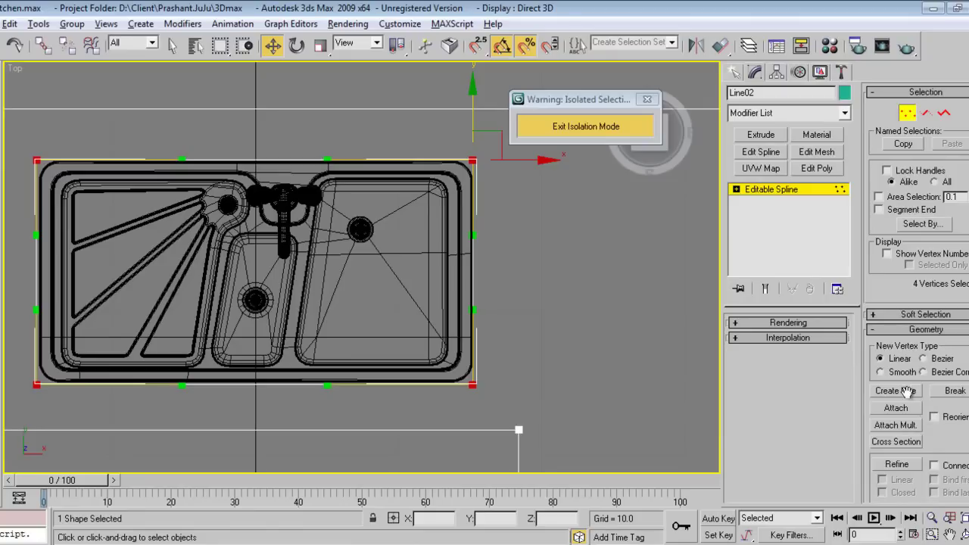
pyautogui.scroll(-5, 938, 440)
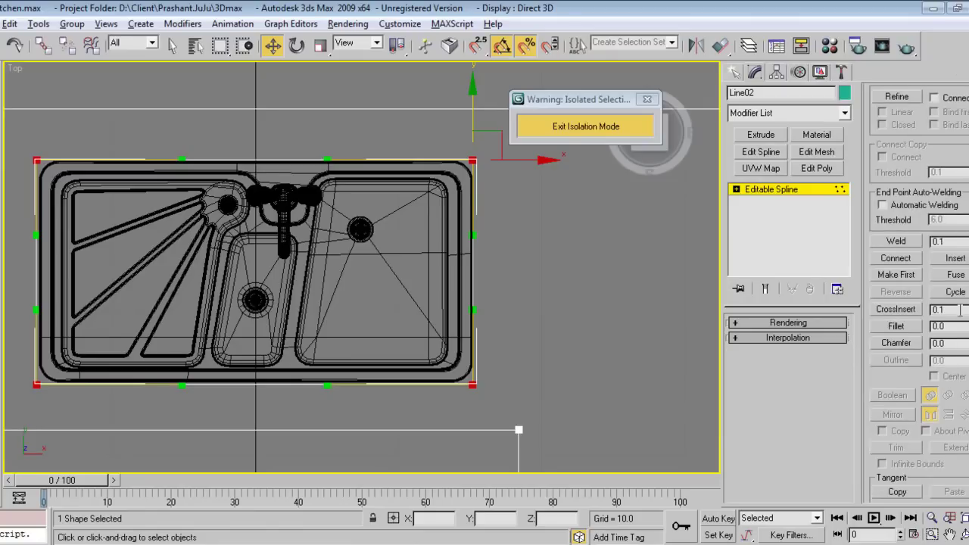
pyautogui.click(898, 327)
pyautogui.scroll(3, 477, 209)
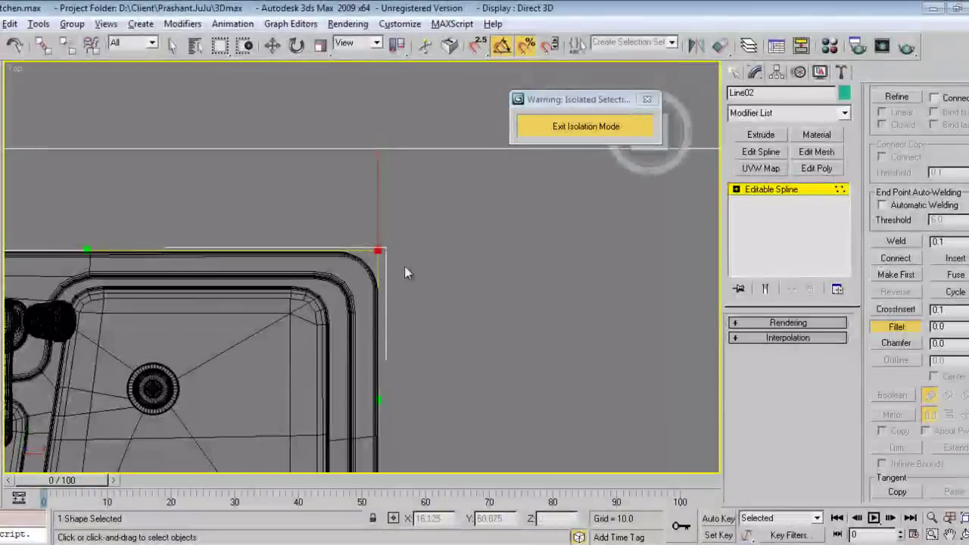
pyautogui.moveTo(379, 248); pyautogui.dragTo(391, 204)
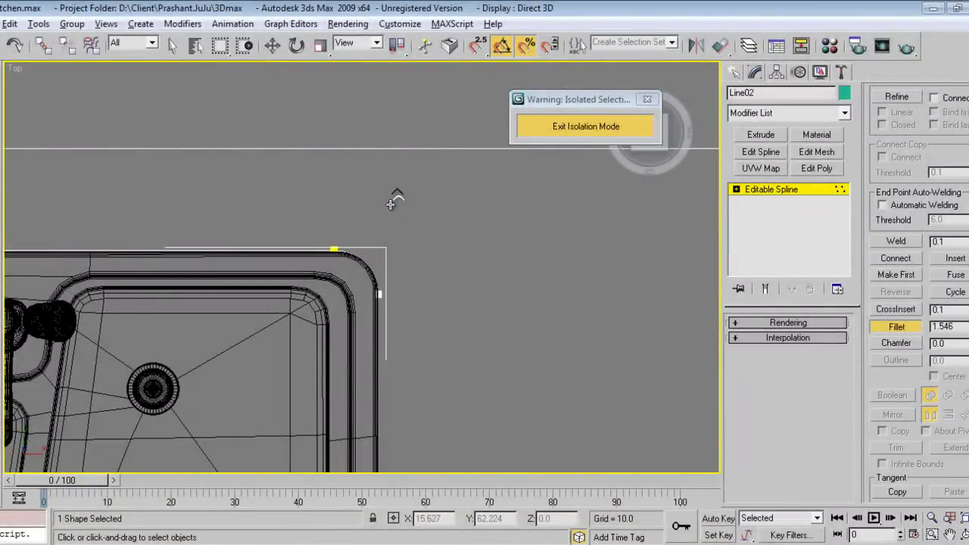
pyautogui.click(734, 72)
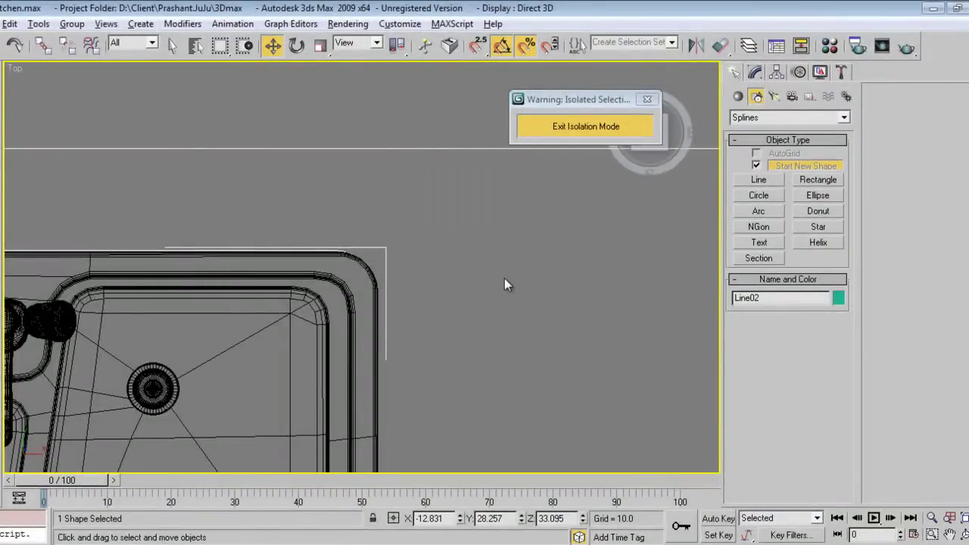
# Extrude the countertop shape by 2.0 and inspect the sink cutout in the shaded perspective view.
pyautogui.press('p')
pyautogui.click(751, 73)
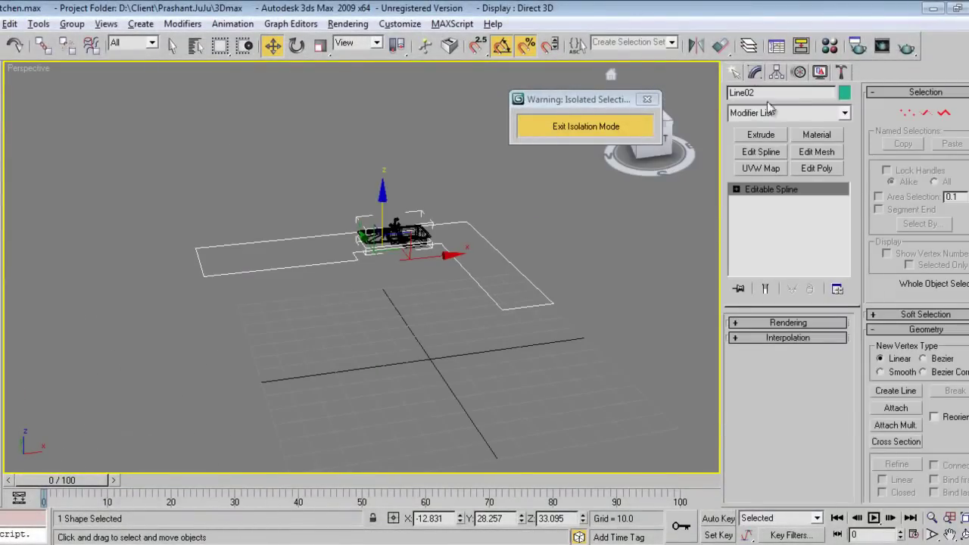
pyautogui.click(764, 136)
pyautogui.scroll(5, 410, 274)
pyautogui.moveTo(410, 274); pyautogui.dragTo(401, 389, button='middle')
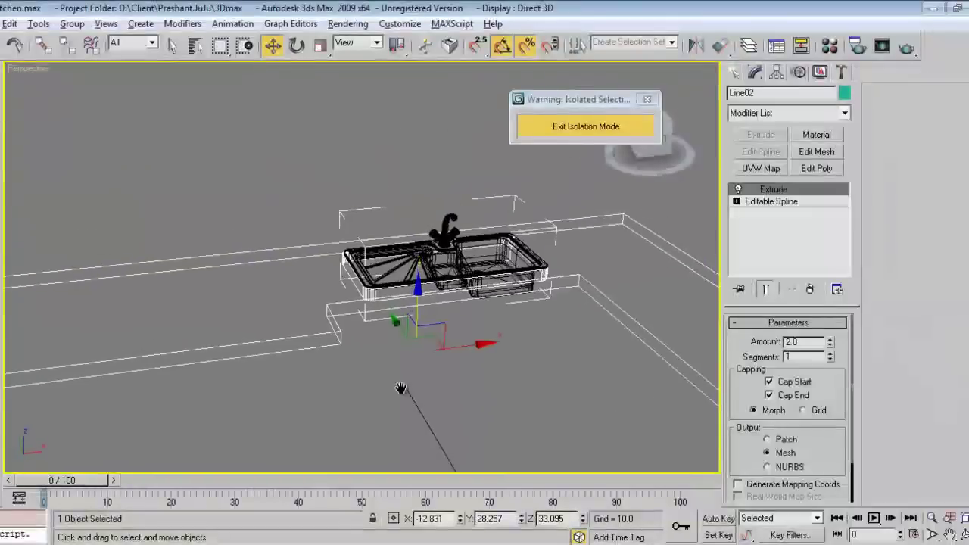
pyautogui.scroll(-2, 401, 390)
pyautogui.press('F3')
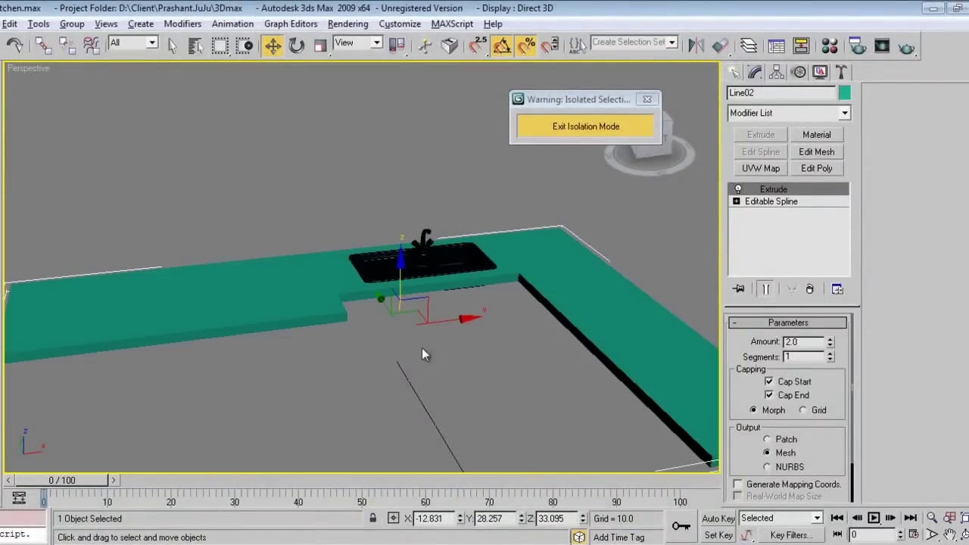
pyautogui.scroll(3, 428, 341)
pyautogui.keyDown('alt'); pyautogui.moveTo(557, 303); pyautogui.dragTo(401, 300, button='middle'); pyautogui.keyUp('alt')
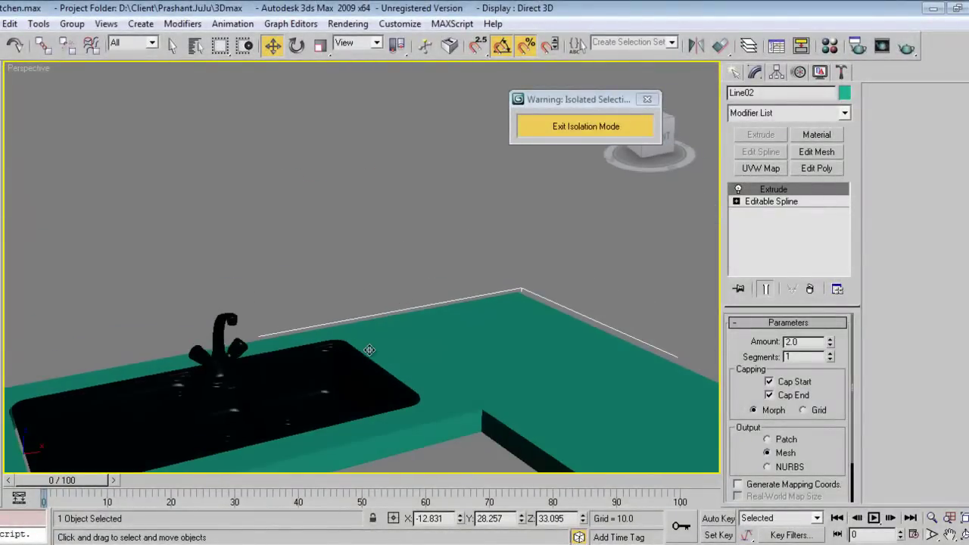
# Exit isolation mode and show the whole kitchen through the camera view.
pyautogui.click(527, 129)
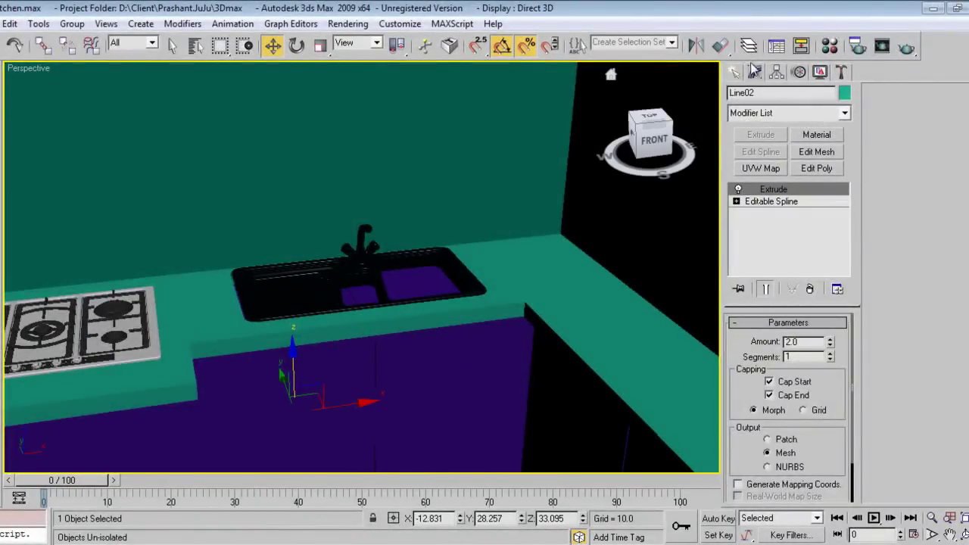
pyautogui.click(733, 72)
pyautogui.press('c')
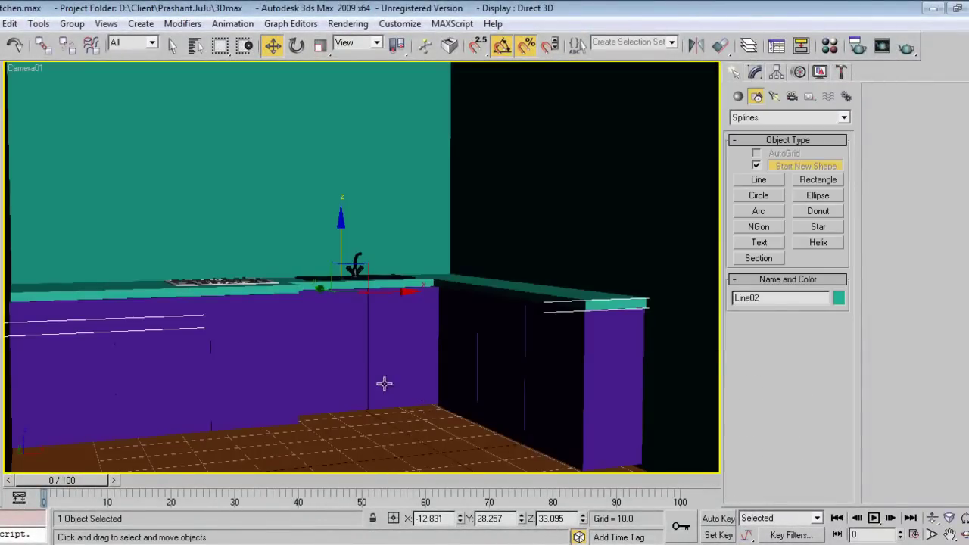
# Try lowering the cabinet box under the sink to about Z 13.7, and restore its original height.
pyautogui.click(389, 317)
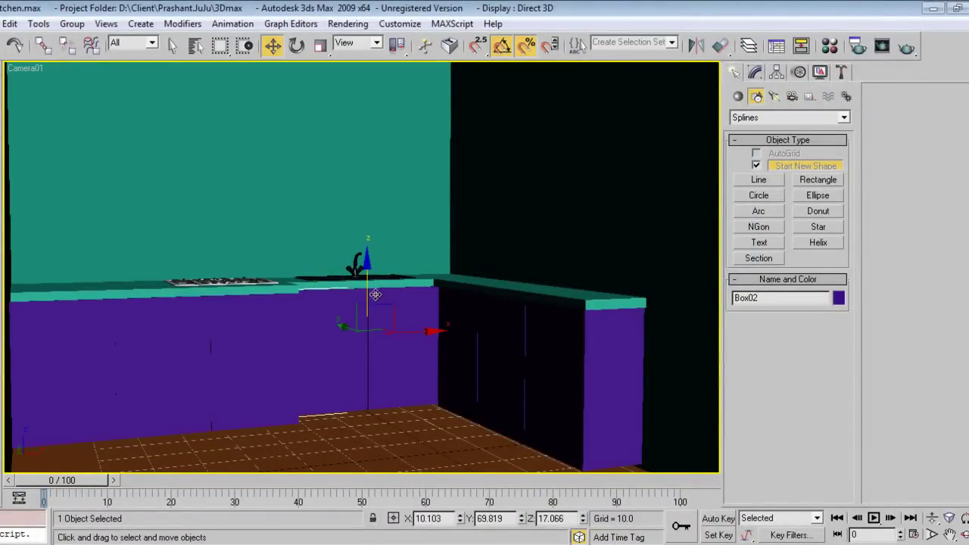
pyautogui.press('p')
pyautogui.keyDown('alt'); pyautogui.moveTo(391, 354); pyautogui.dragTo(383, 364, button='middle'); pyautogui.keyUp('alt')
pyautogui.moveTo(375, 273); pyautogui.dragTo(376, 290)
pyautogui.keyDown('alt'); pyautogui.moveTo(426, 375); pyautogui.dragTo(427, 407, button='middle'); pyautogui.keyUp('alt')
pyautogui.press('c')
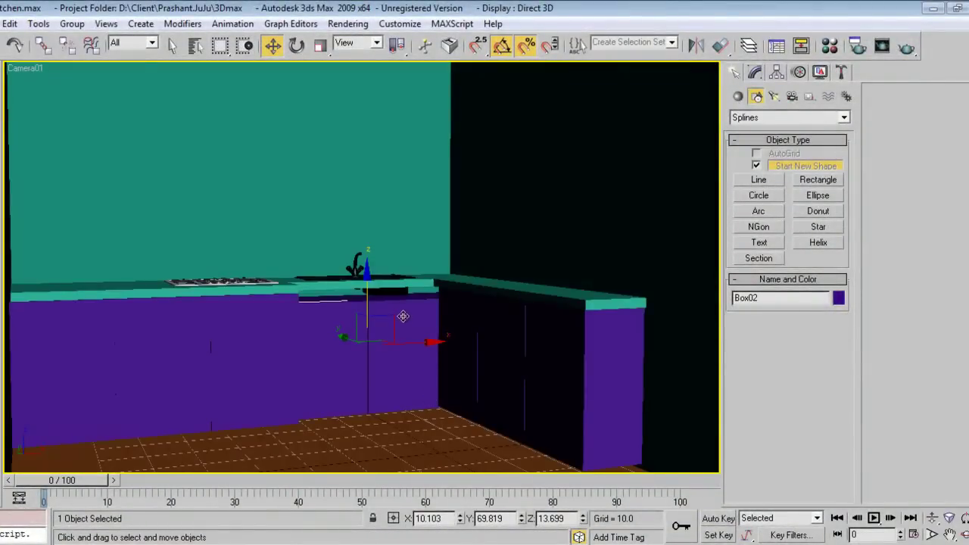
pyautogui.moveTo(399, 320); pyautogui.dragTo(400, 309)
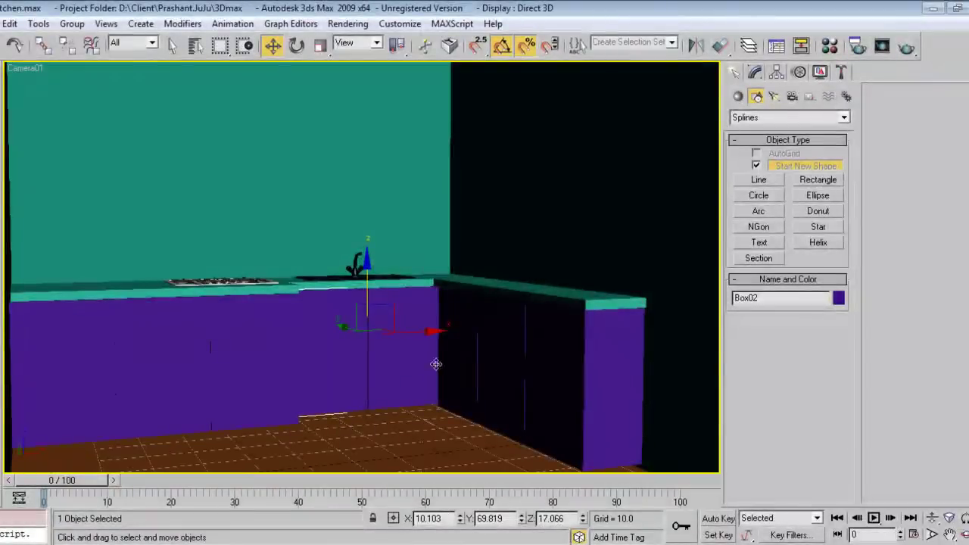